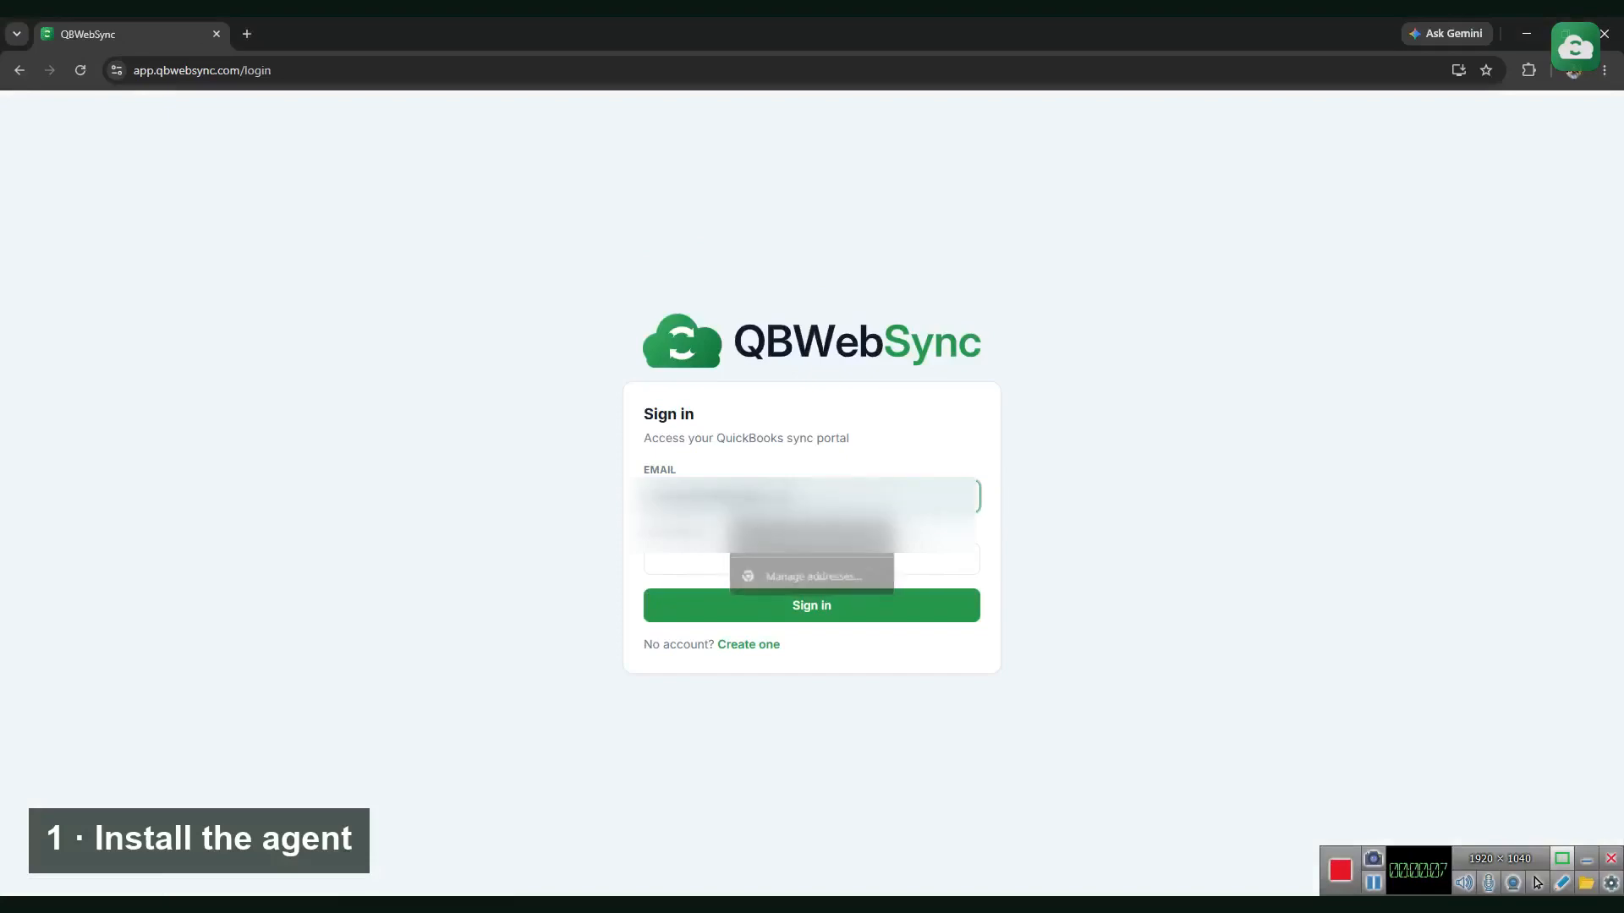
# Sign in to the QBWebSync portal with the account e-mail and password
pyautogui.press('Tab')
pyautogui.write('••')
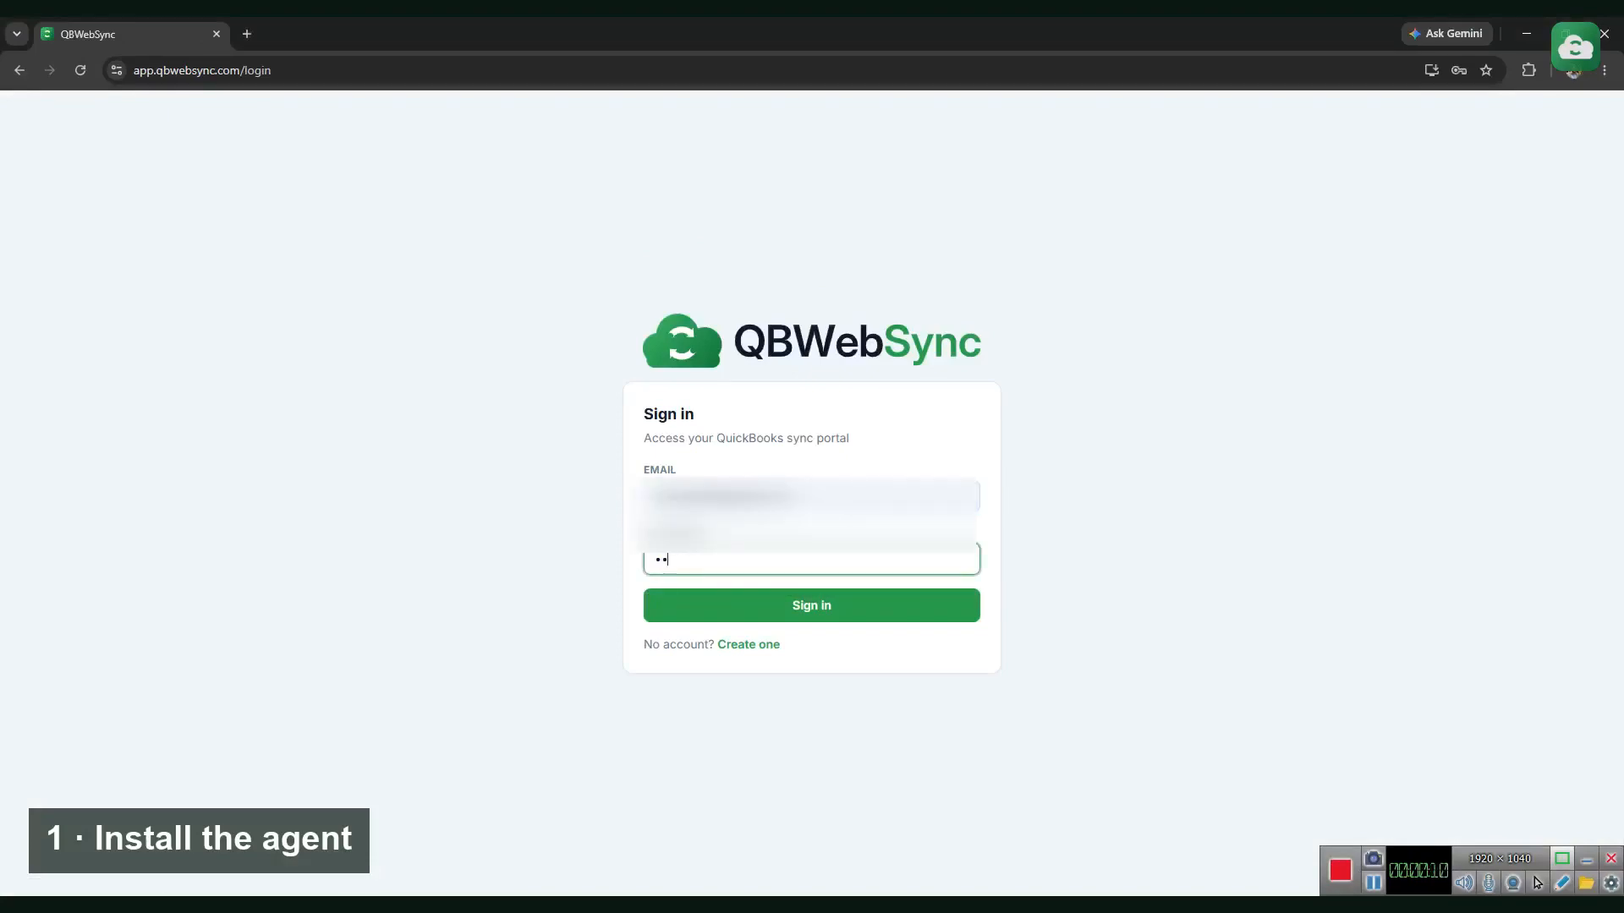
pyautogui.write('•••••••••')
pyautogui.press('Return')
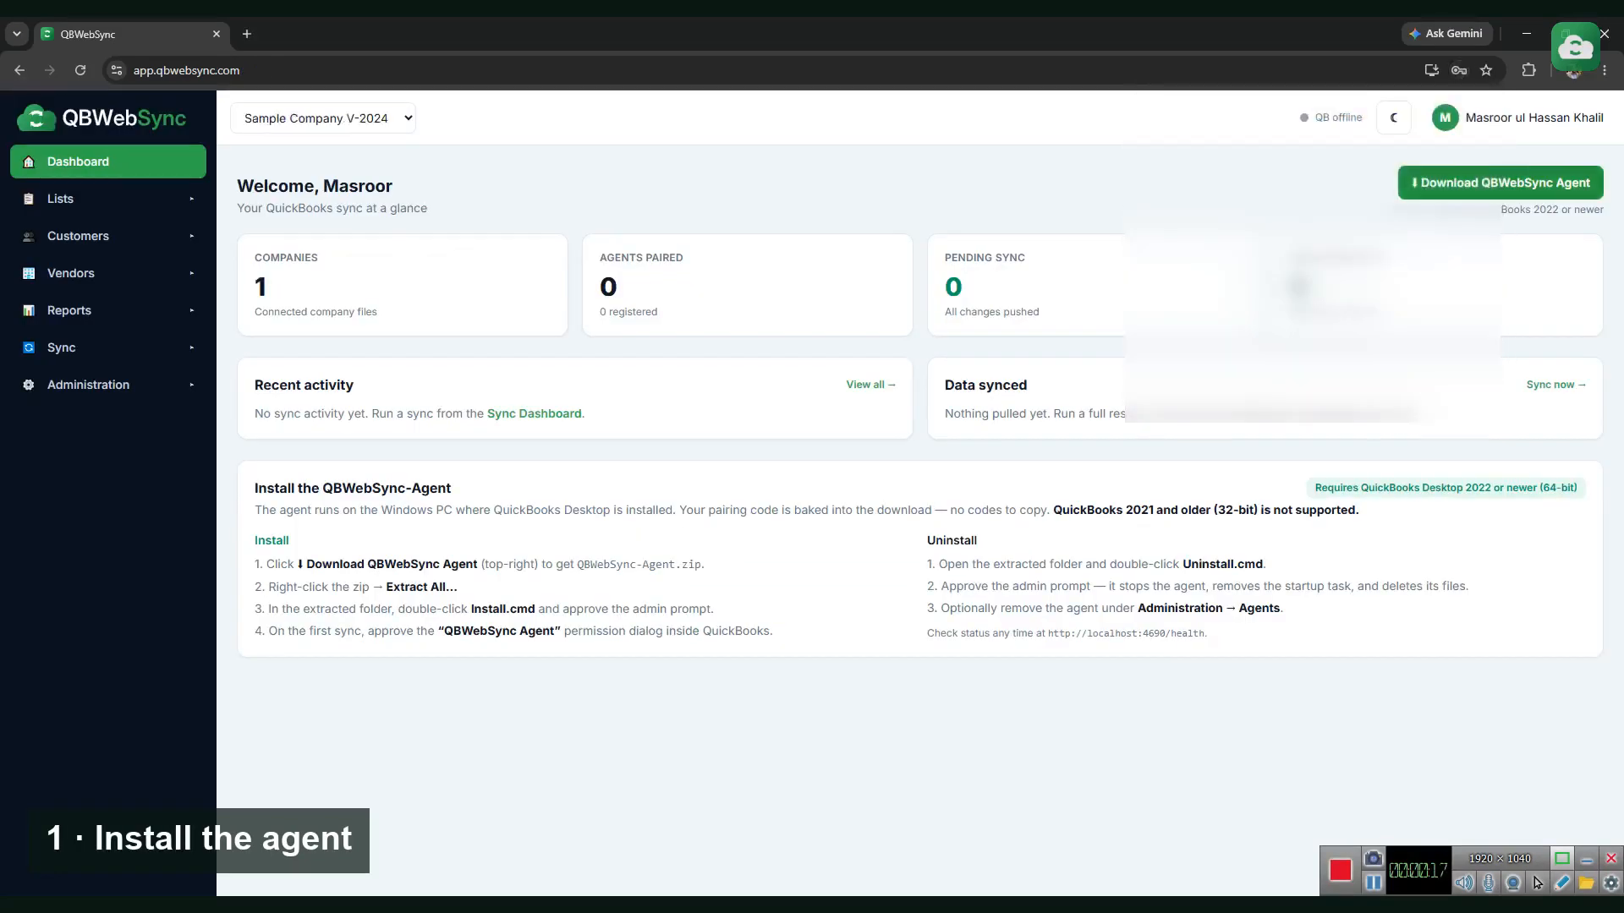
# Download the QBWebSync Agent and extract QBWebSync-Agent.zip to C:\QBWebSync-Agent
pyautogui.click(1500, 183)
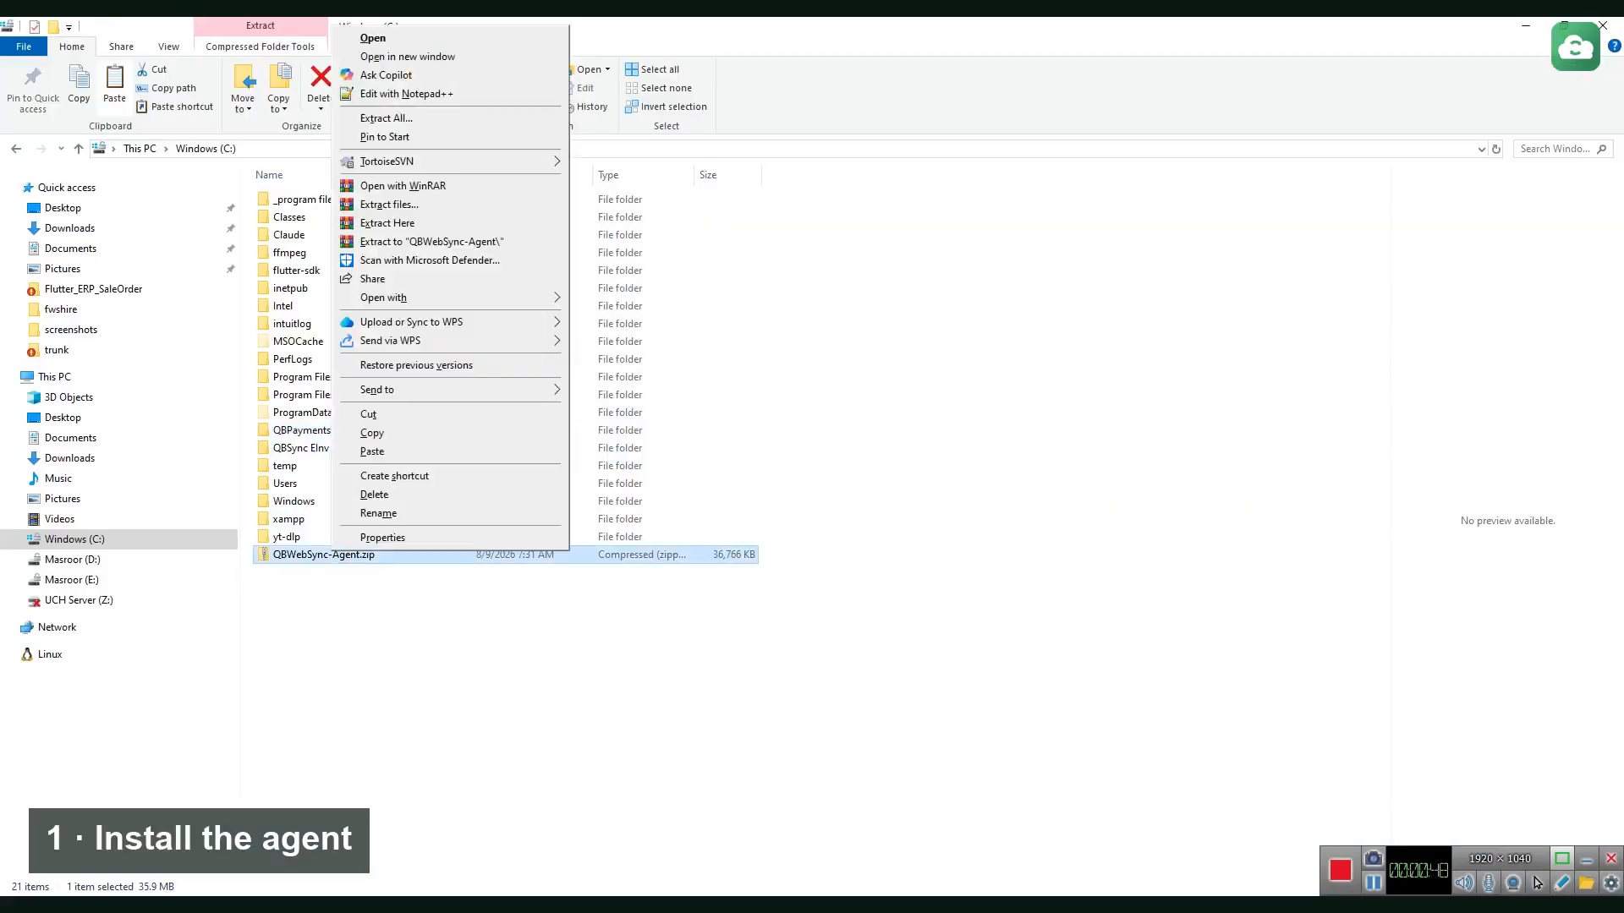
pyautogui.press('Escape')
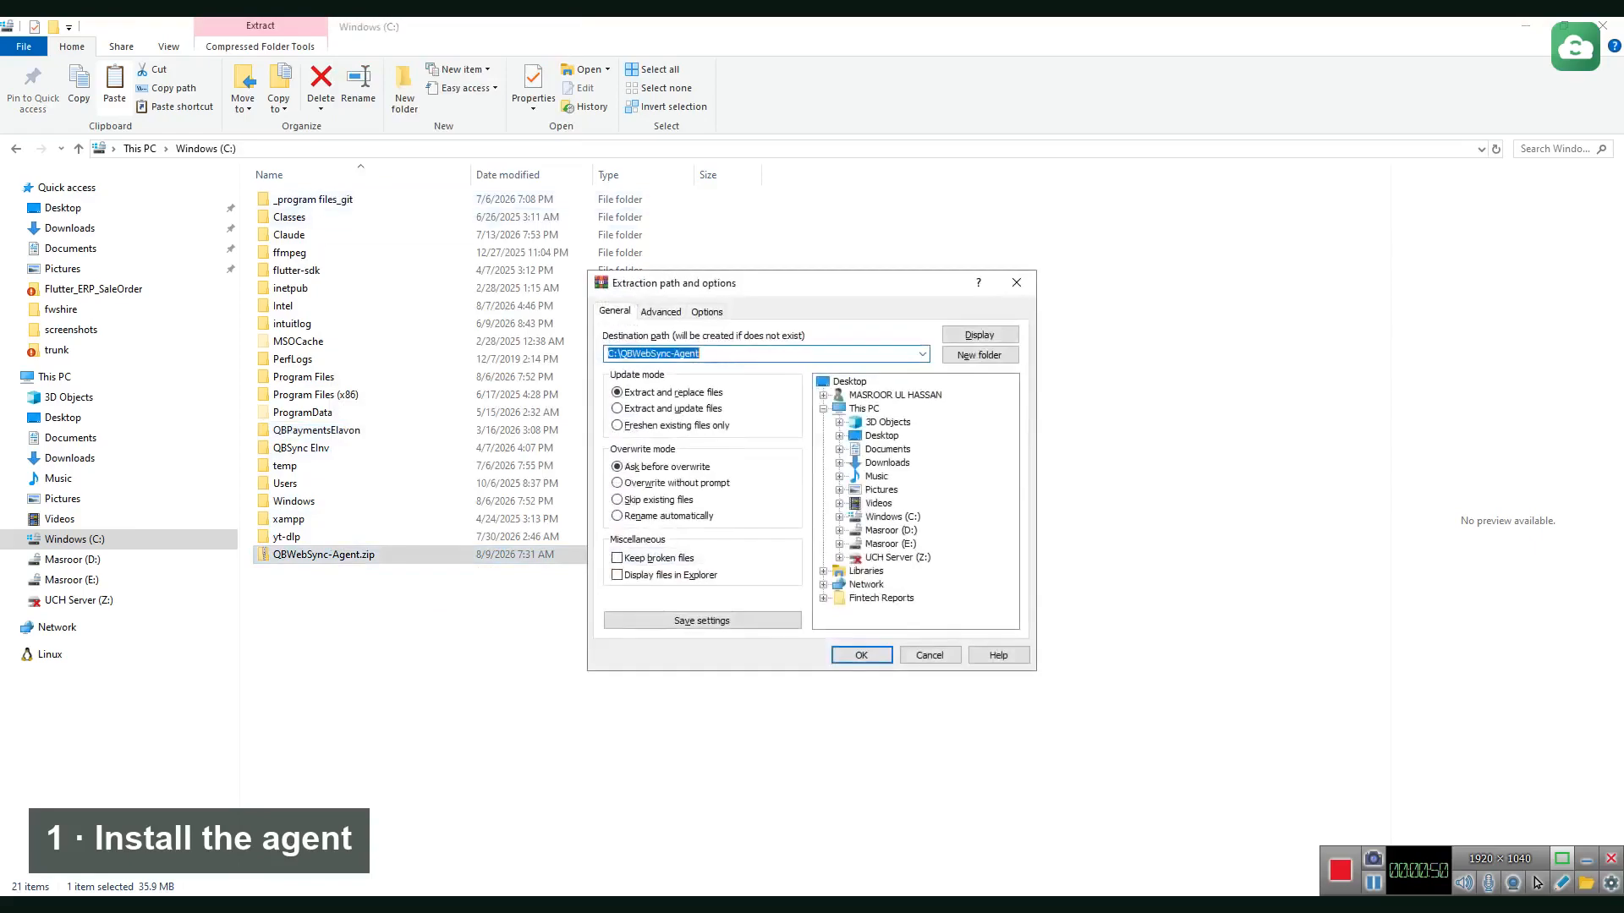
pyautogui.press('Return')
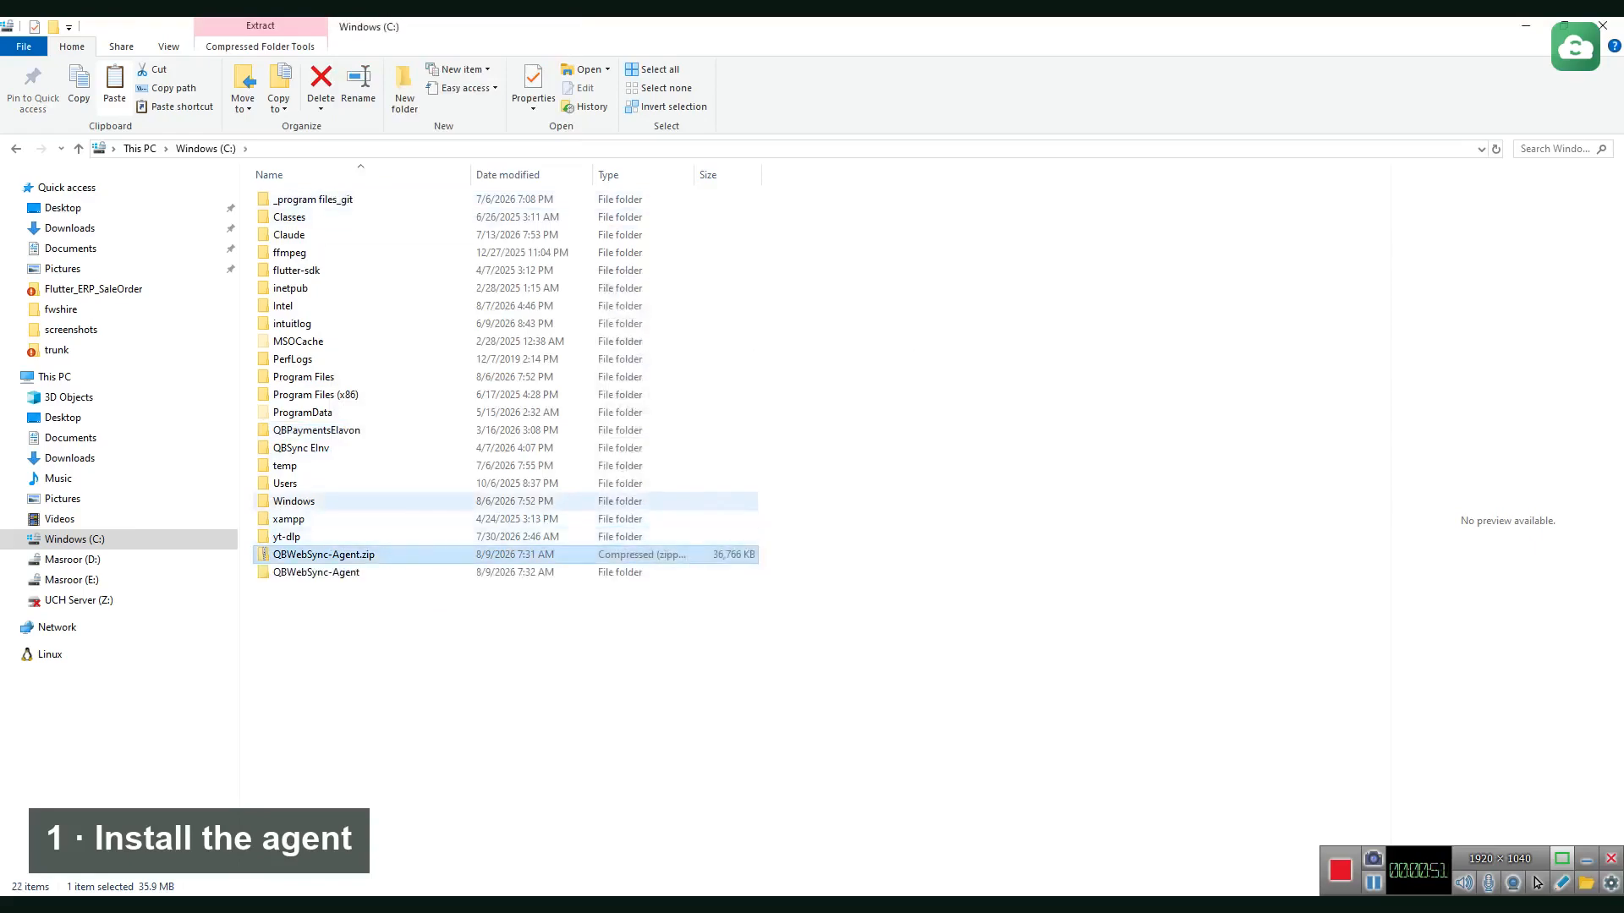
# Open the extracted QBWebSync-Agent folder and run Install.cmd, allowing the unverified script to run
pyautogui.press('F2')
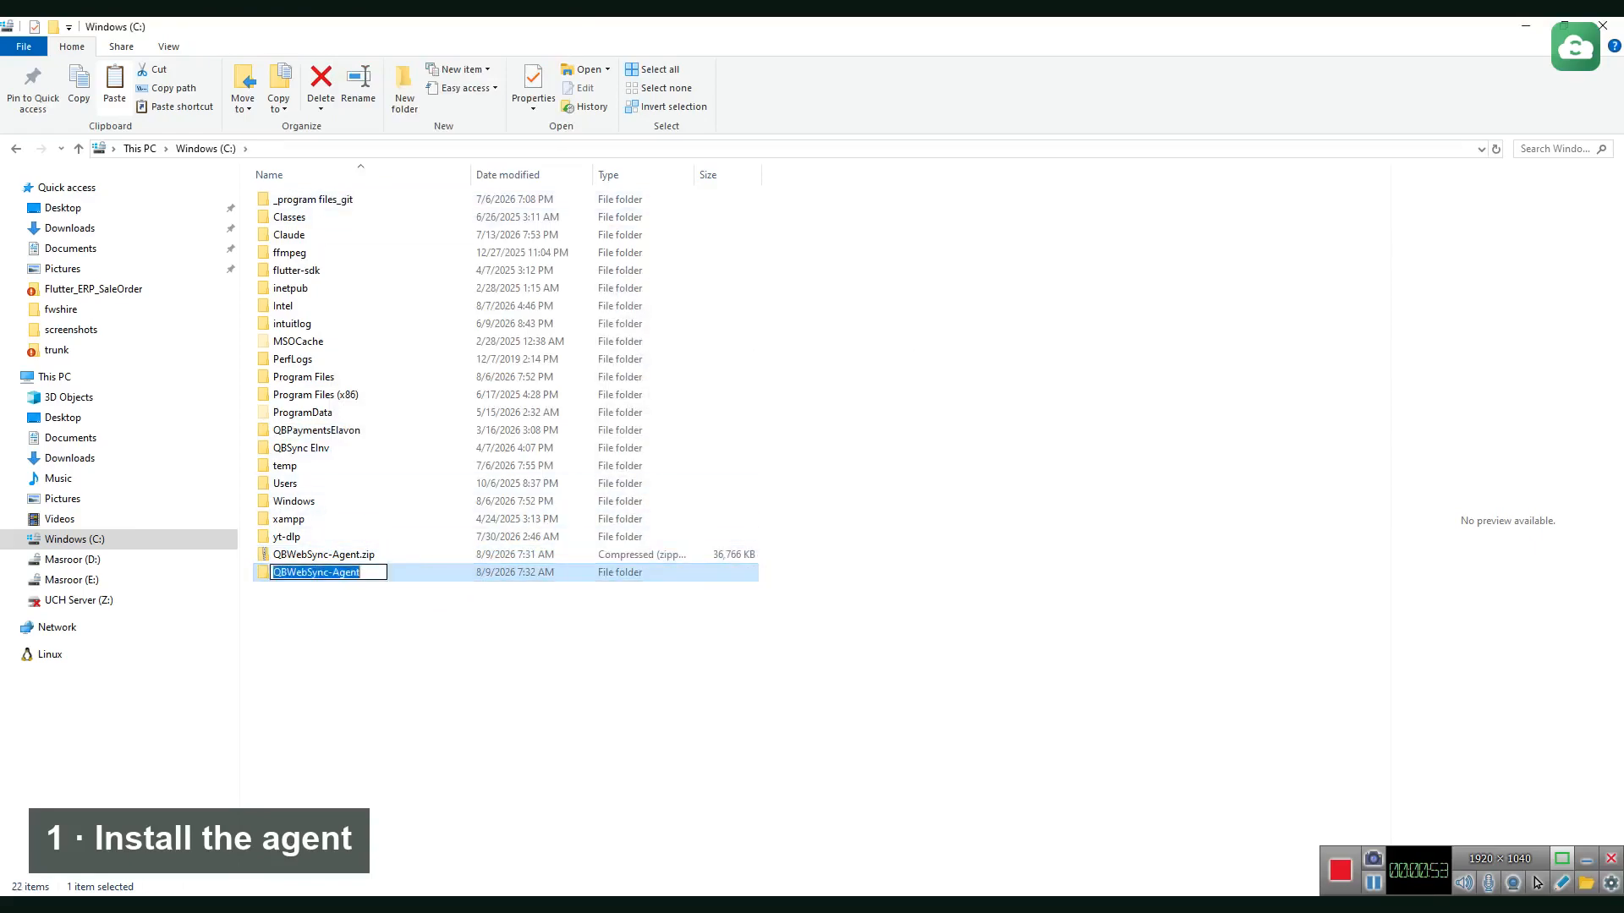
pyautogui.press('Return')
pyautogui.press('Return')
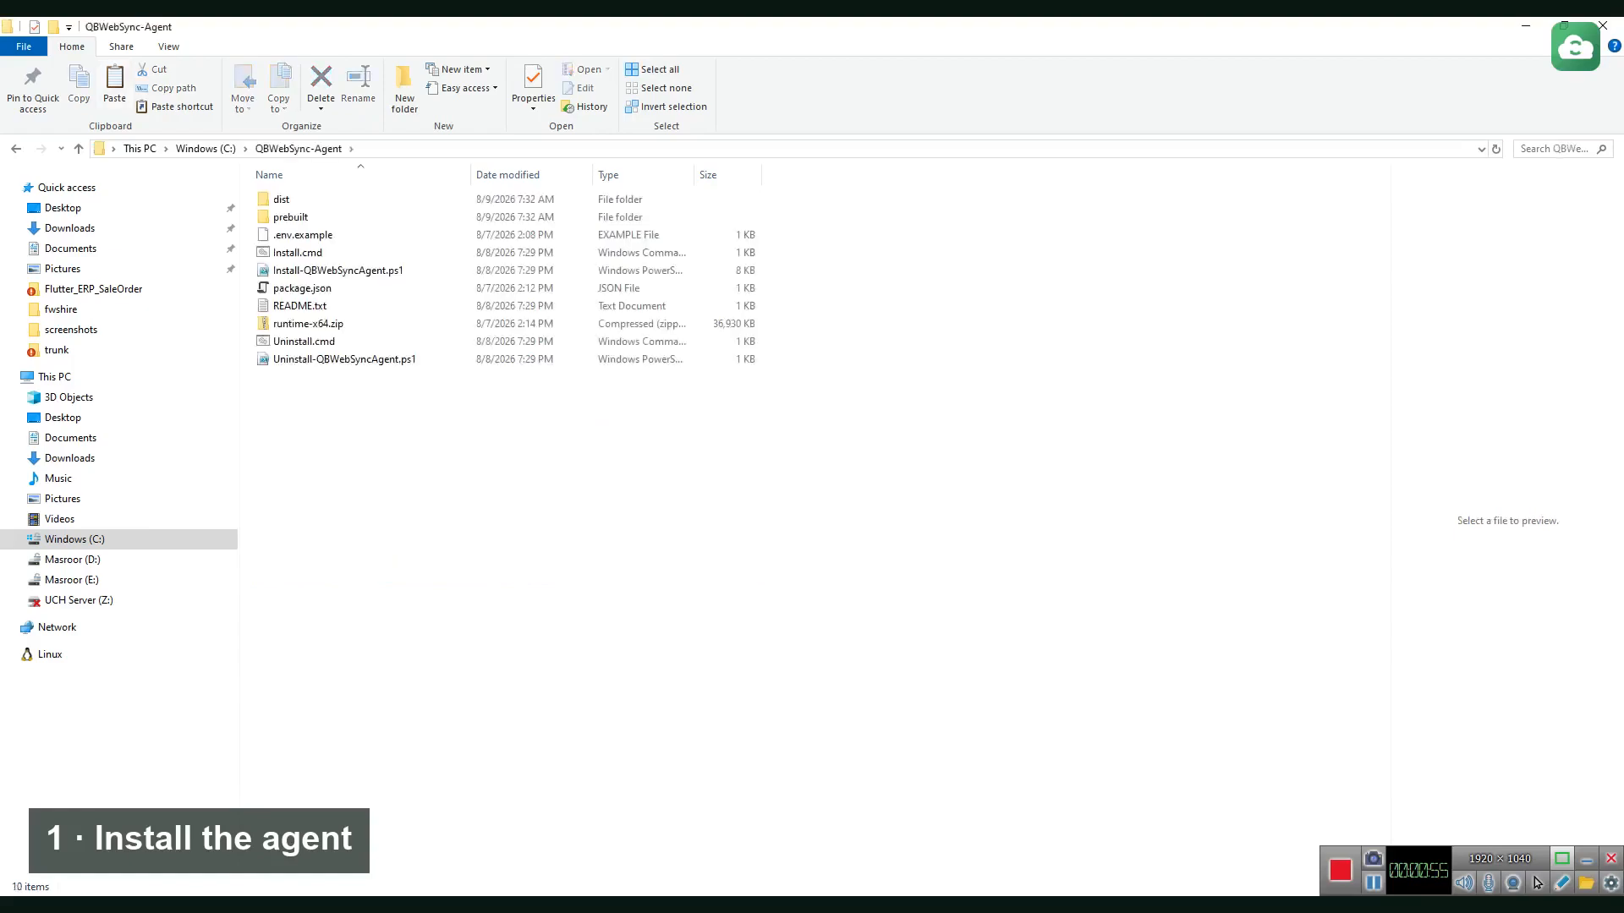
pyautogui.doubleClick(298, 252)
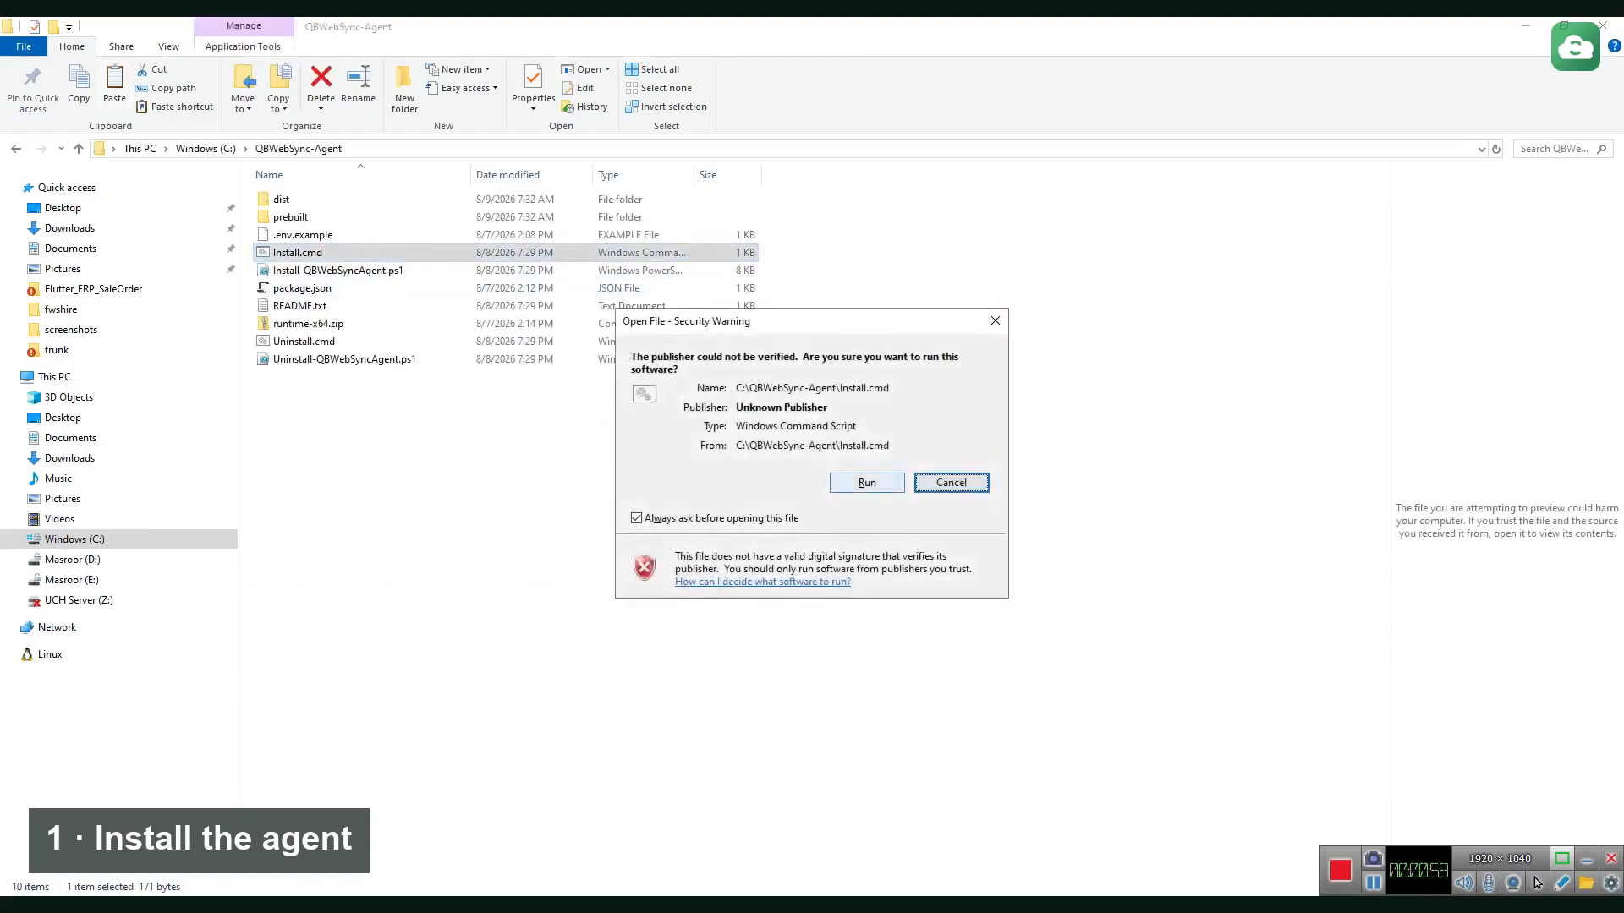
pyautogui.click(867, 483)
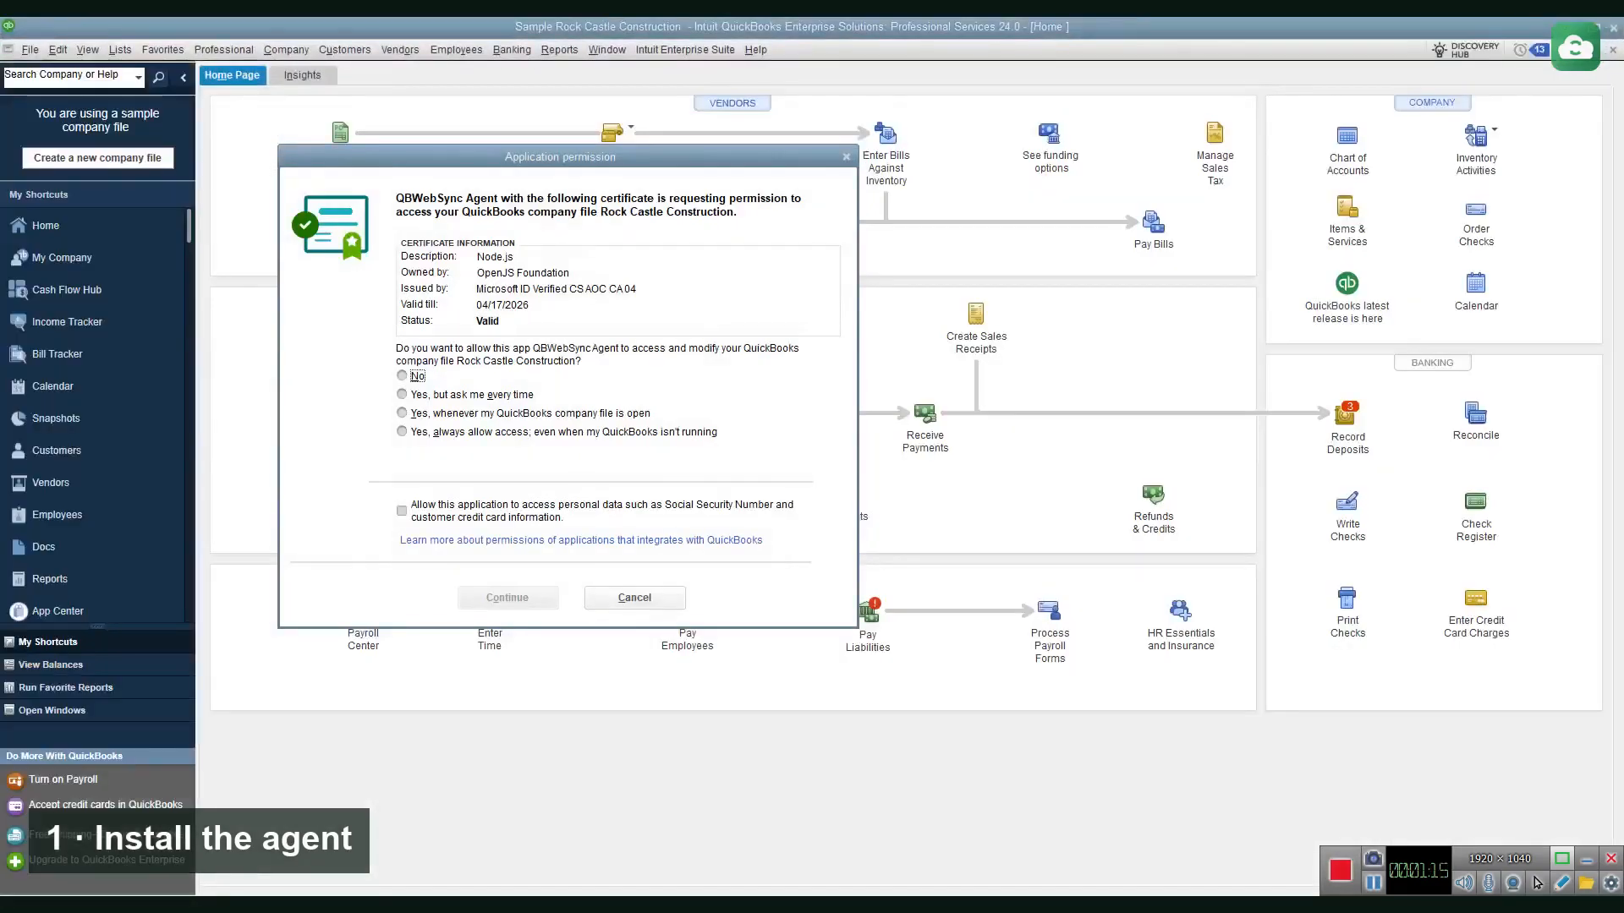
# Grant QBWebSync Agent permanent access to the Rock Castle Construction file even when QuickBooks isn't running, including personal data, and confirm the permission
pyautogui.click(402, 511)
pyautogui.click(402, 432)
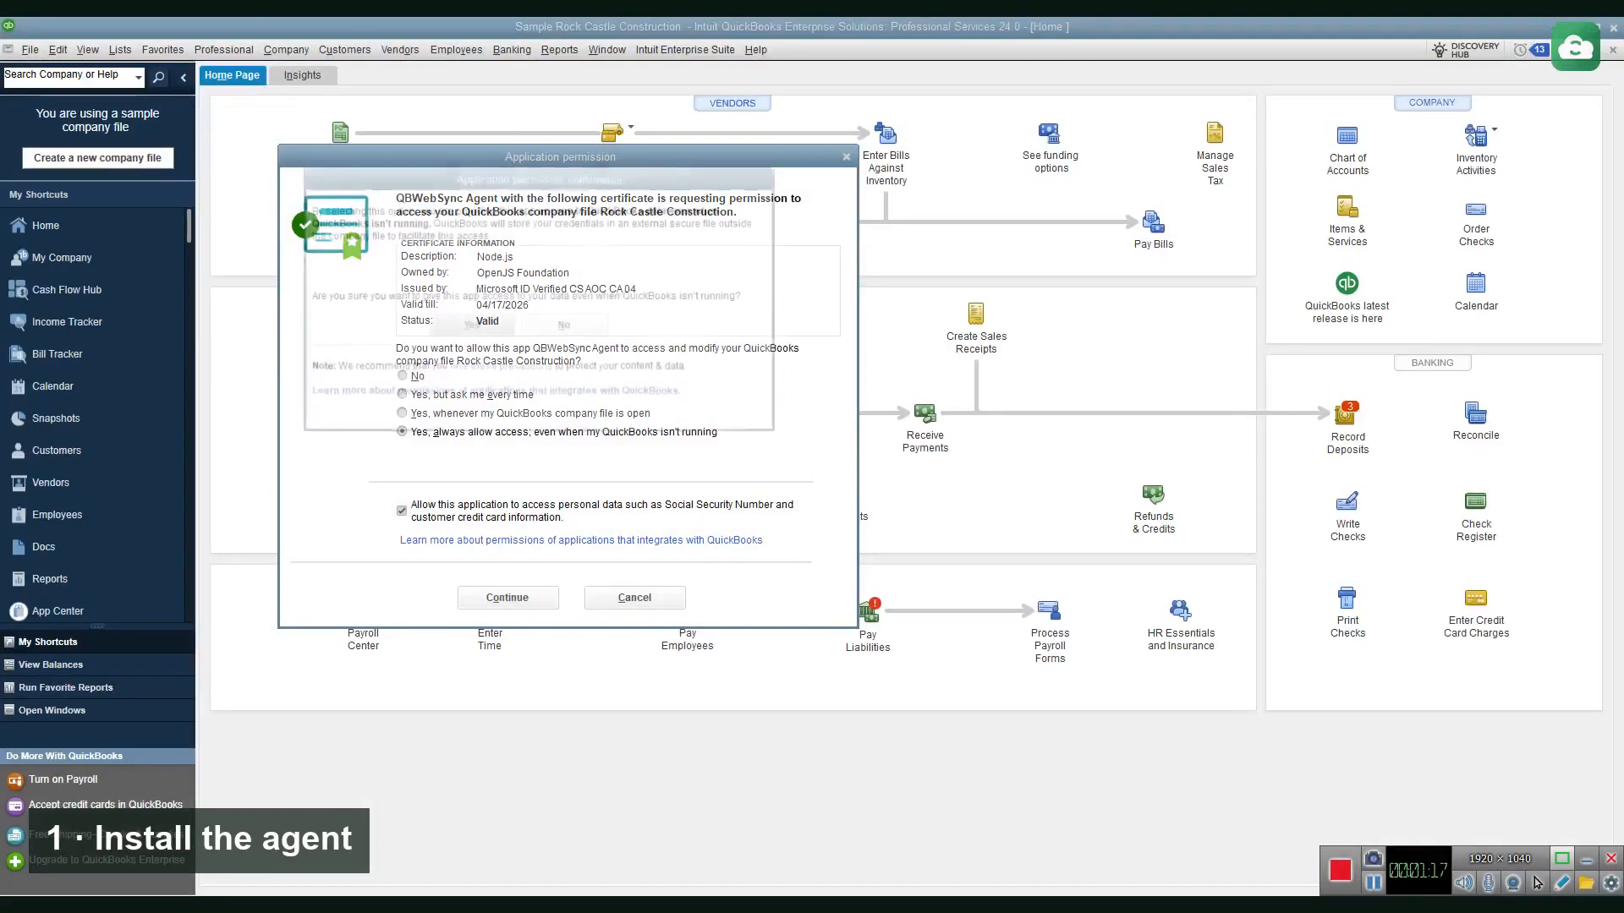
pyautogui.click(469, 327)
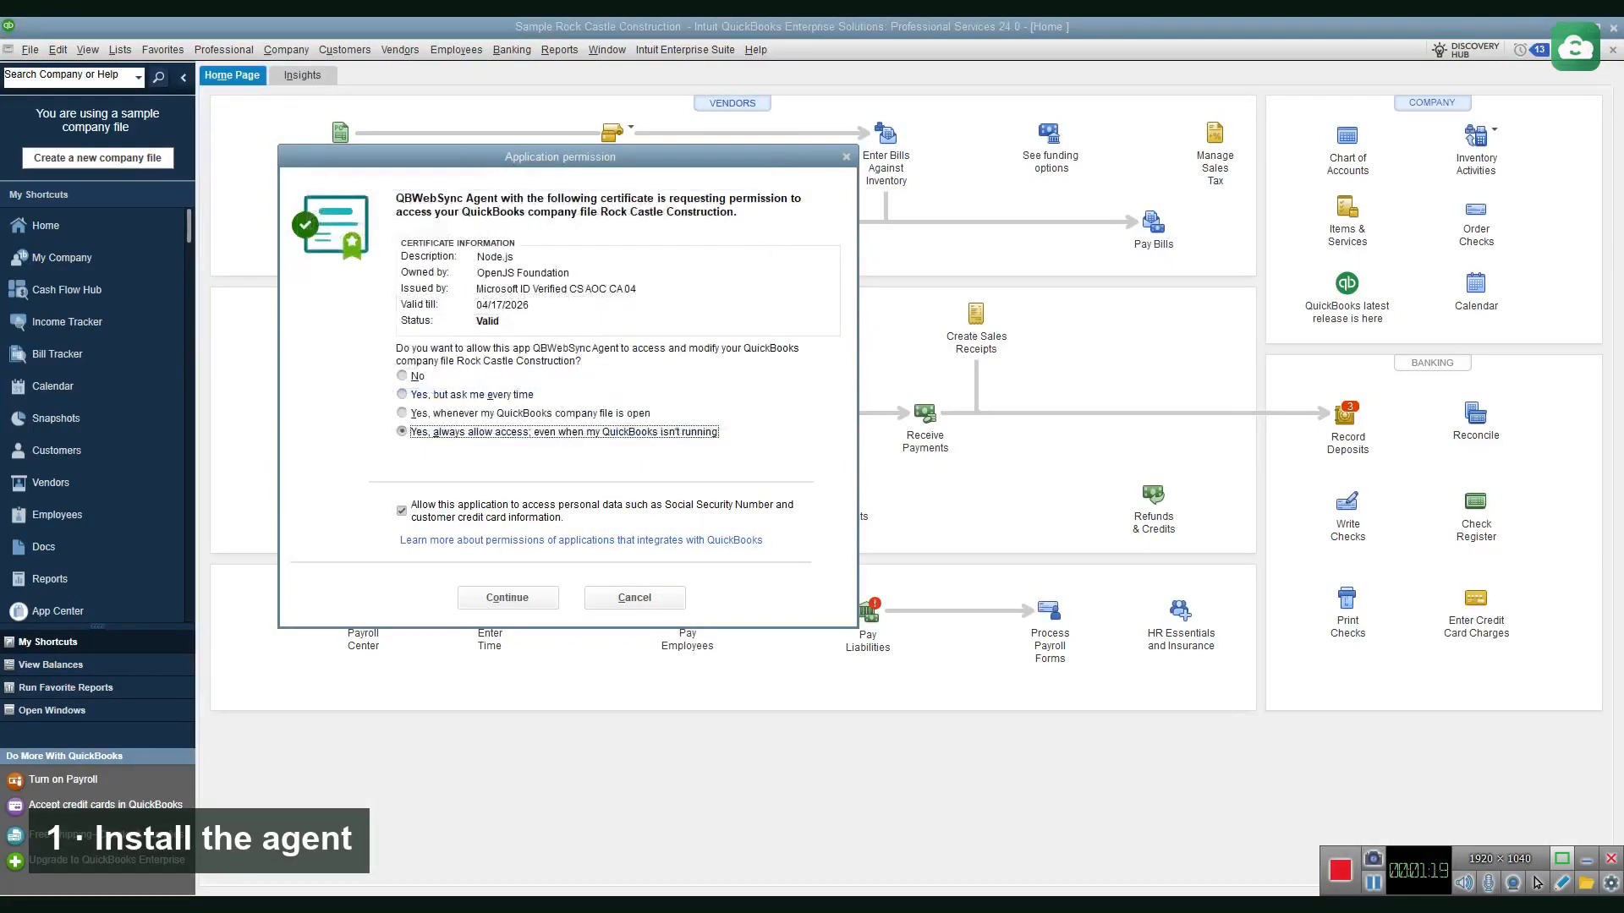
pyautogui.click(507, 598)
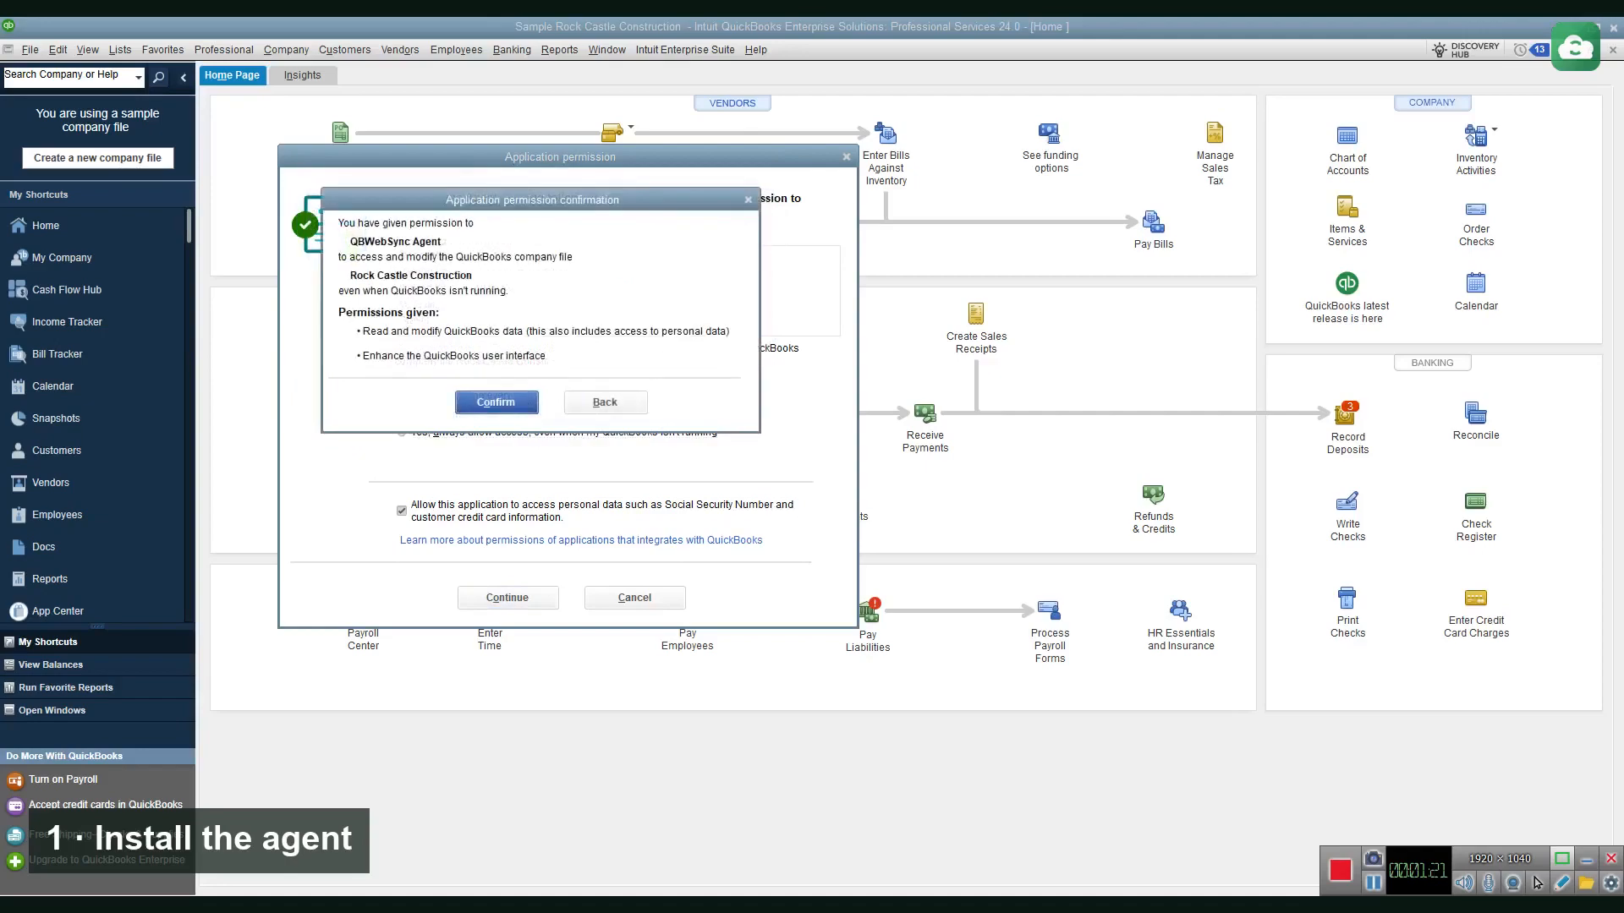
pyautogui.click(495, 402)
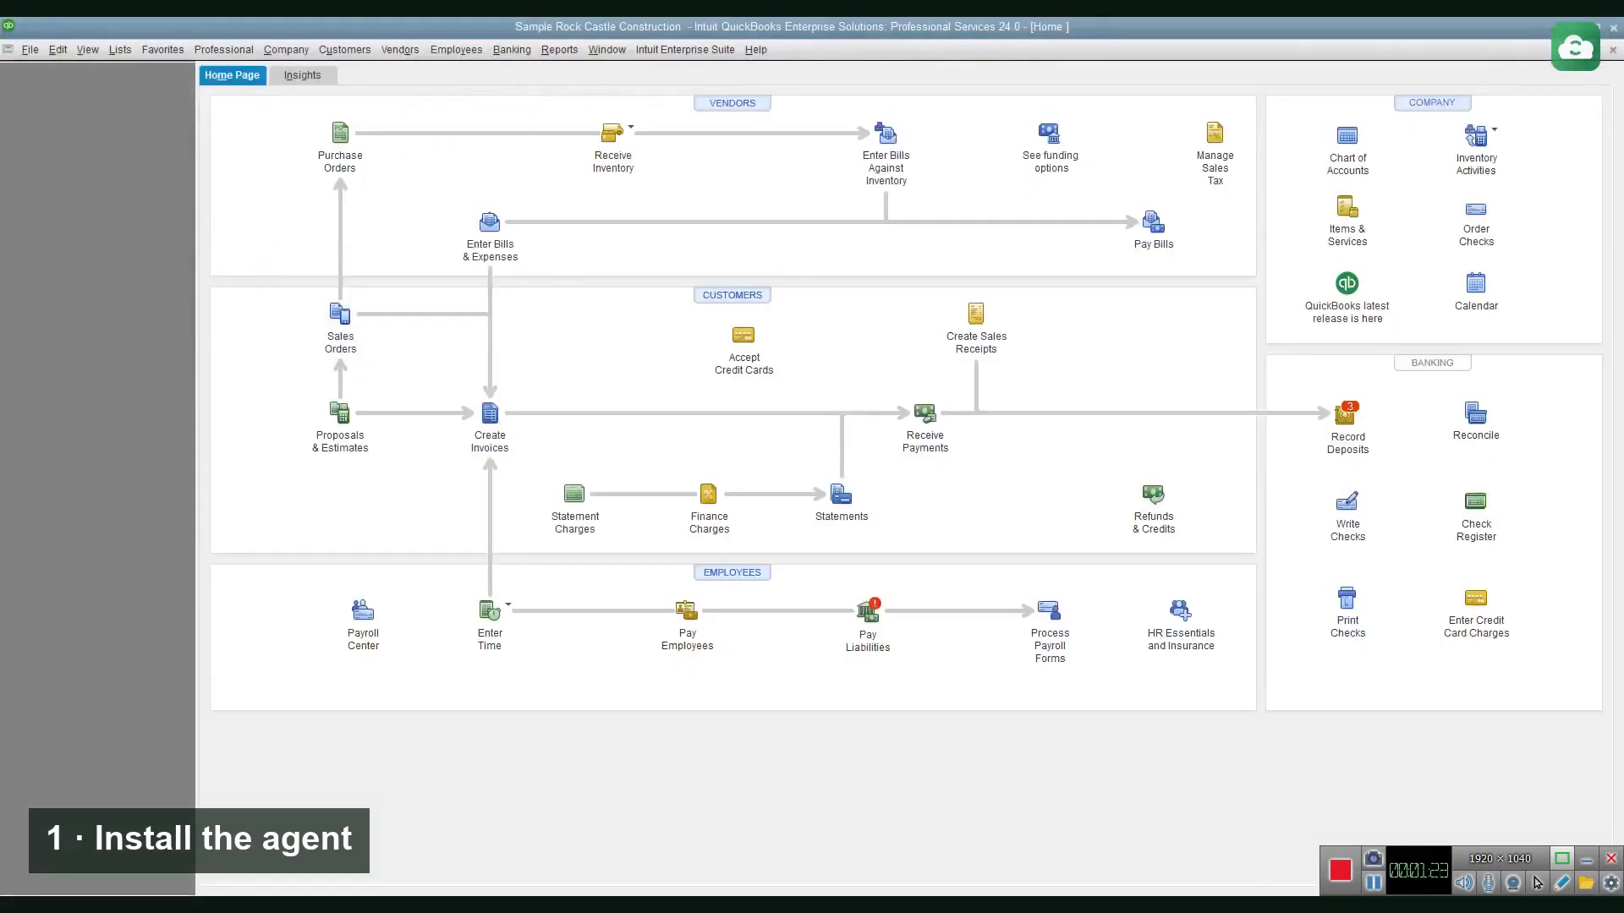
# Switch to the QBWebSync portal in the browser and view the Agents and Companies administration pages
pyautogui.hotkey('alt', 'Tab')
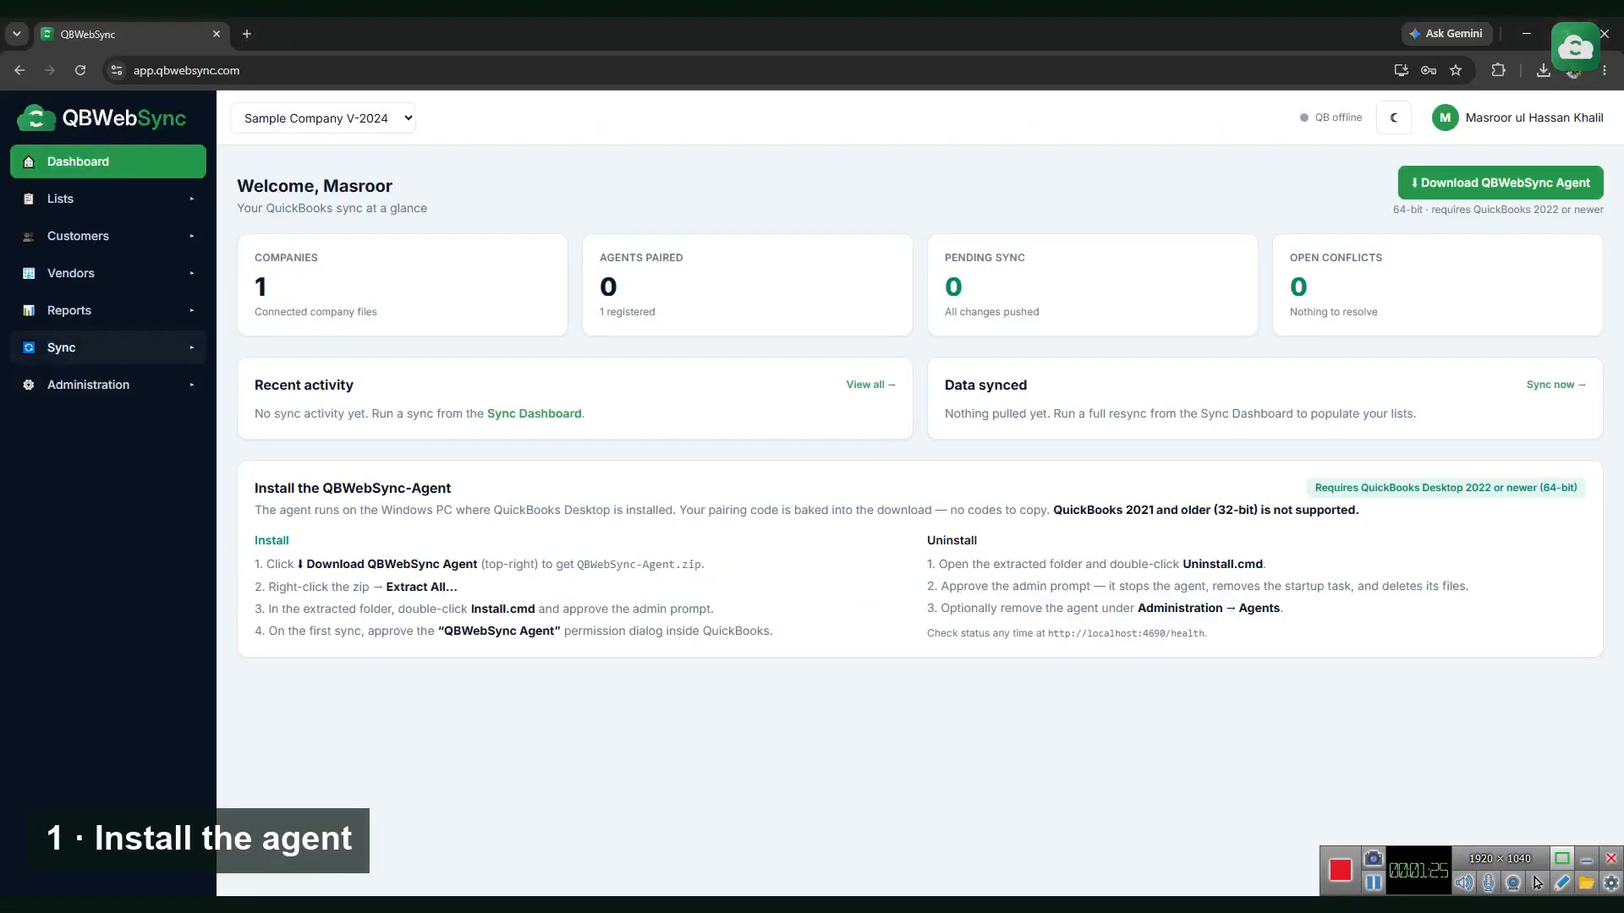
pyautogui.click(108, 385)
pyautogui.click(62, 451)
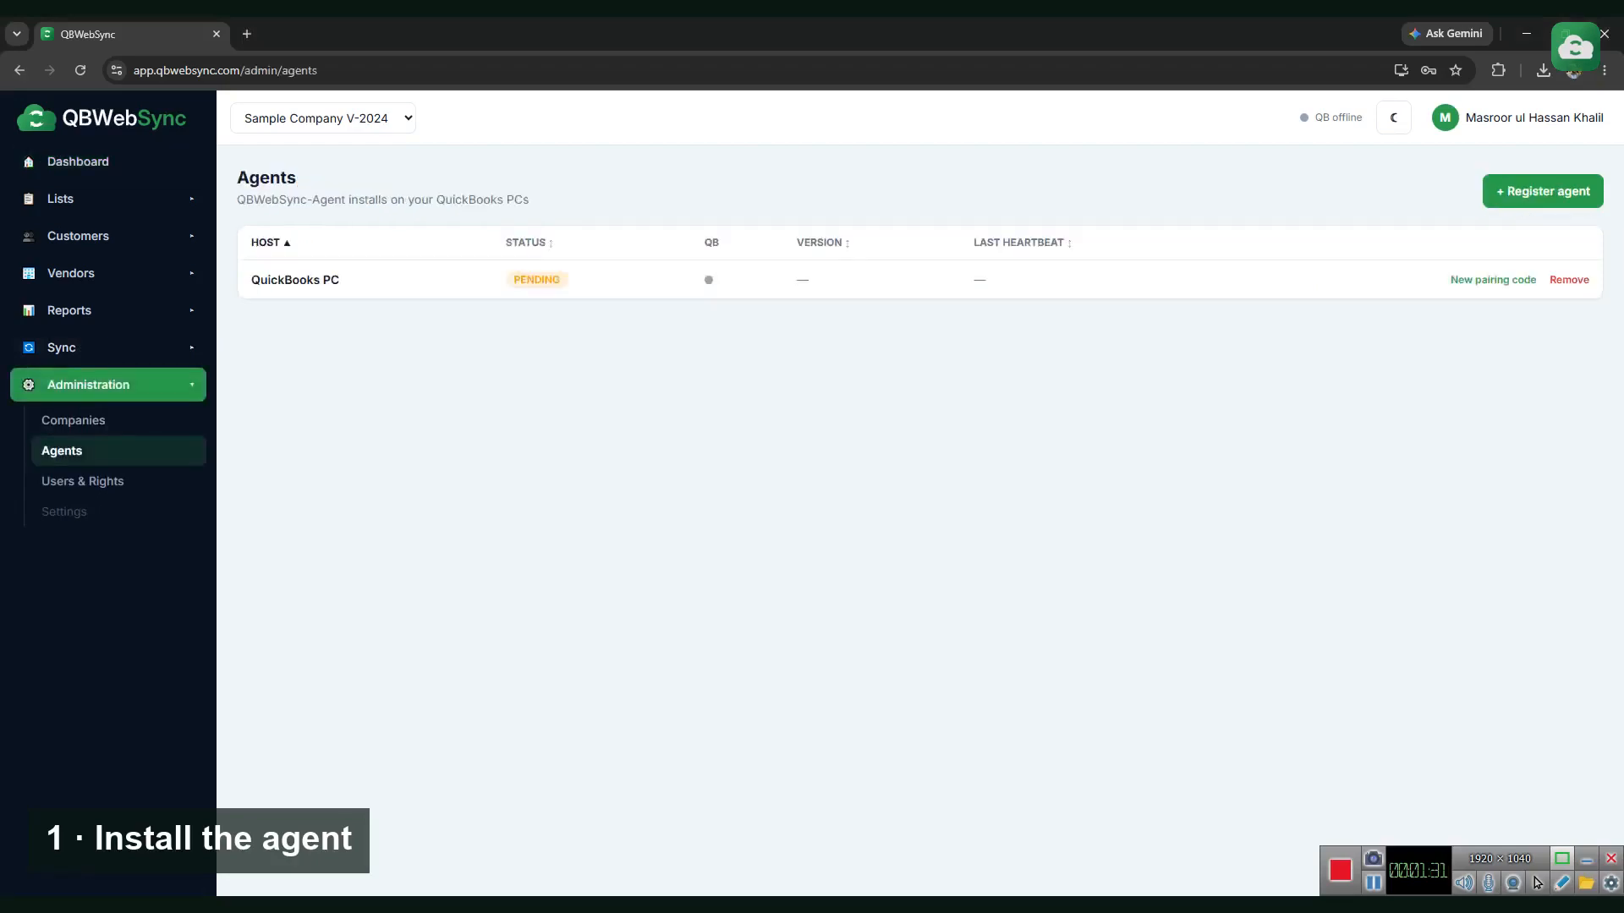
pyautogui.click(82, 422)
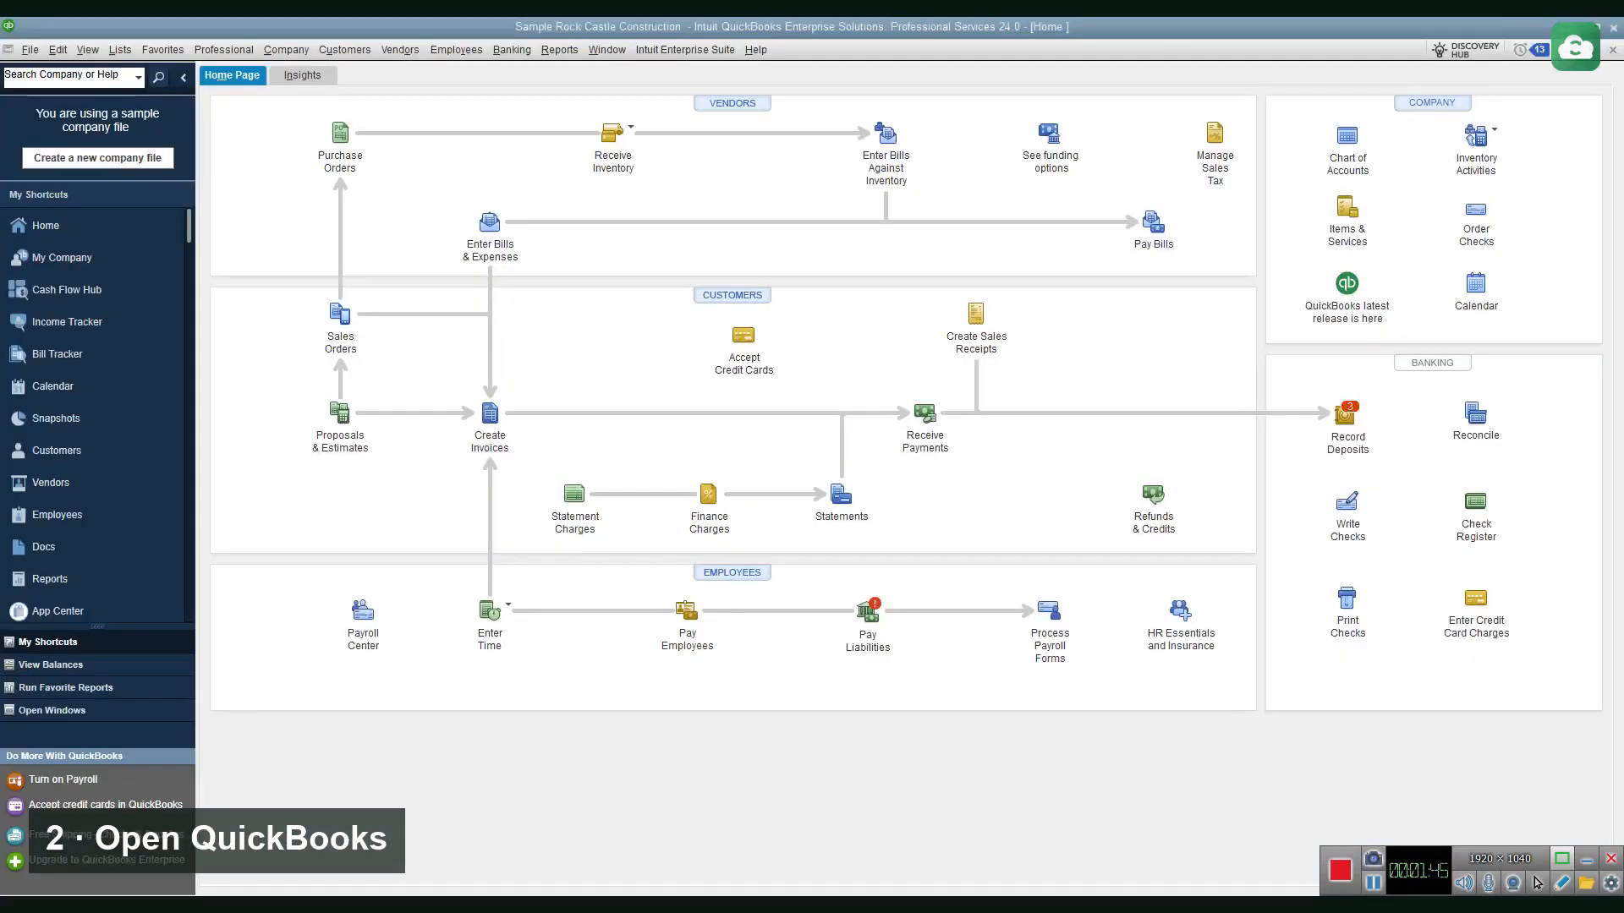
# Dismiss the finished agent installer console and check the agent's pairing and QuickBooks connection status in the portal
pyautogui.hotkey('alt', 'Tab')
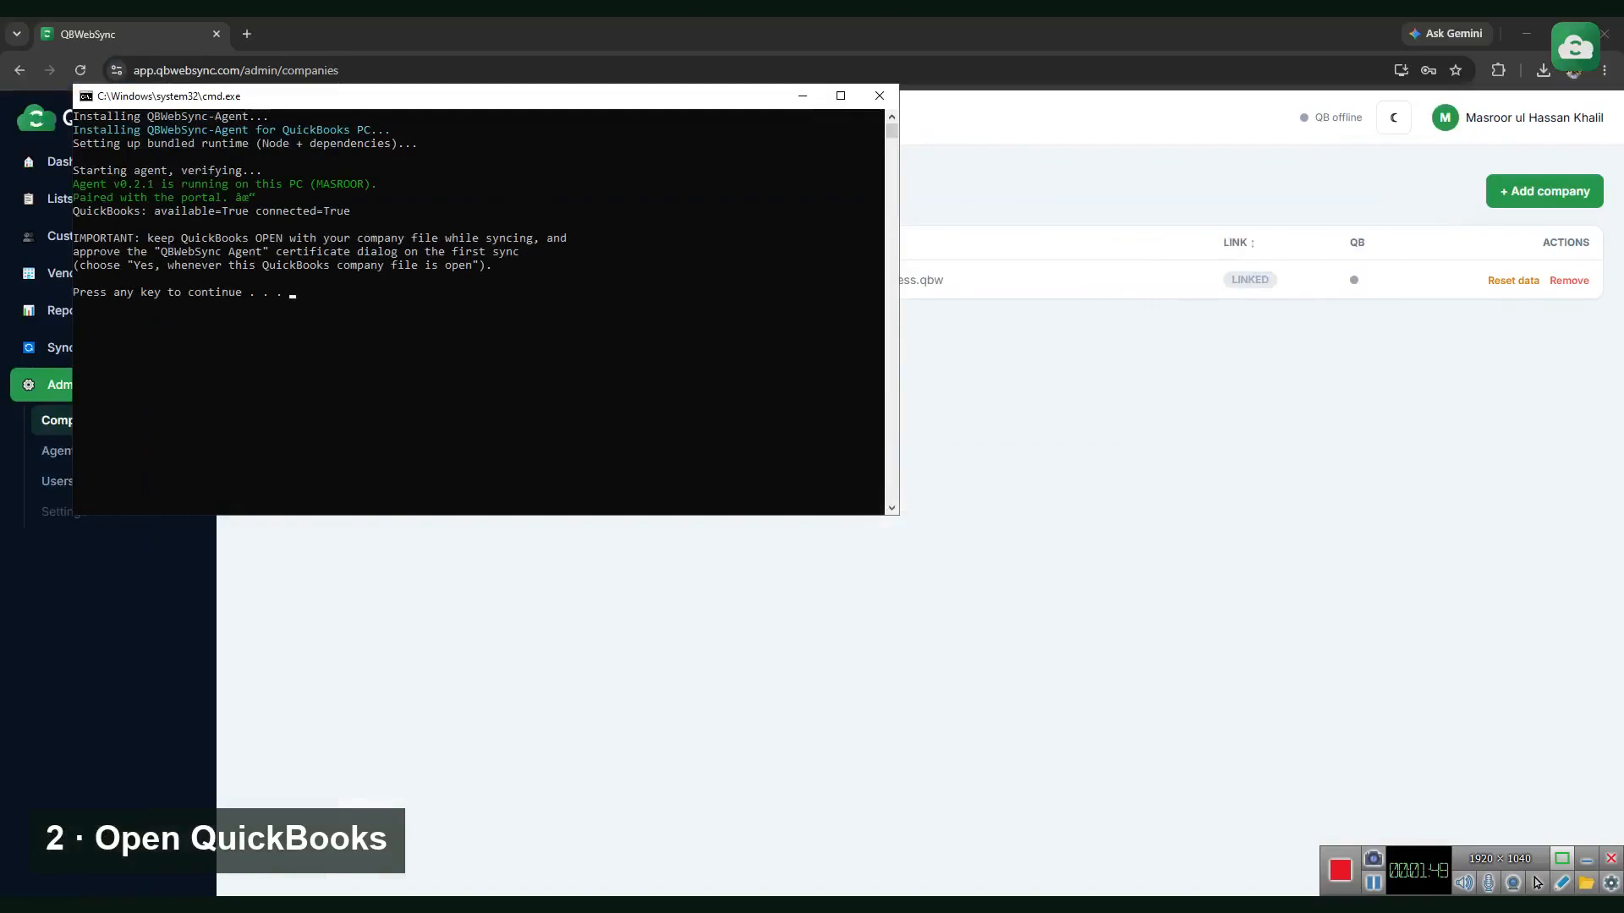
pyautogui.press('Return')
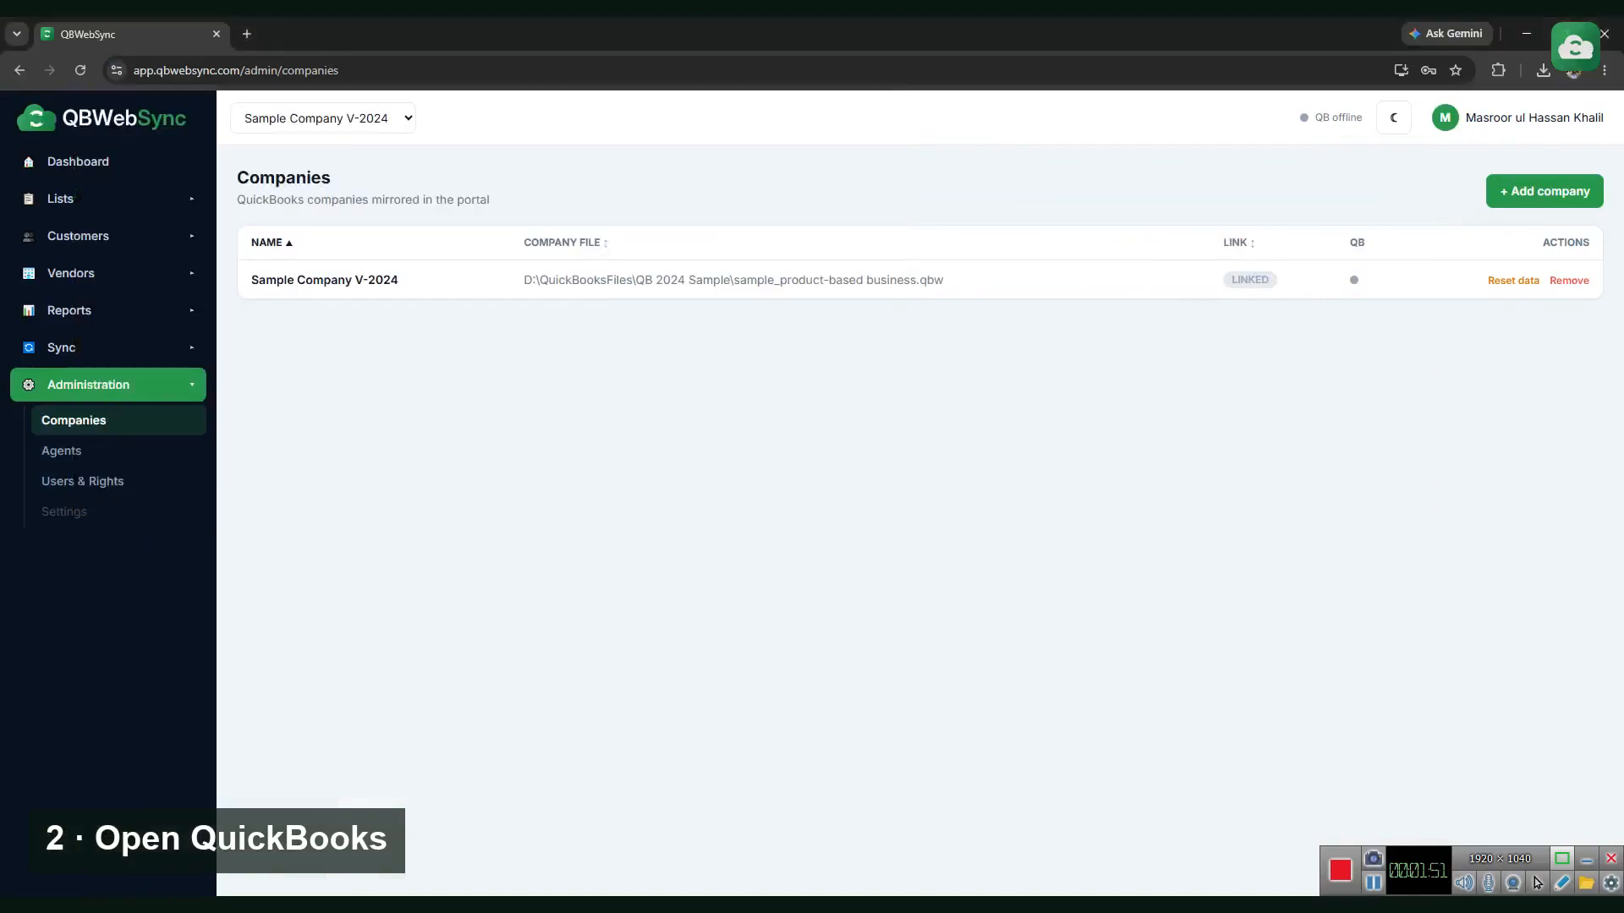
pyautogui.click(62, 451)
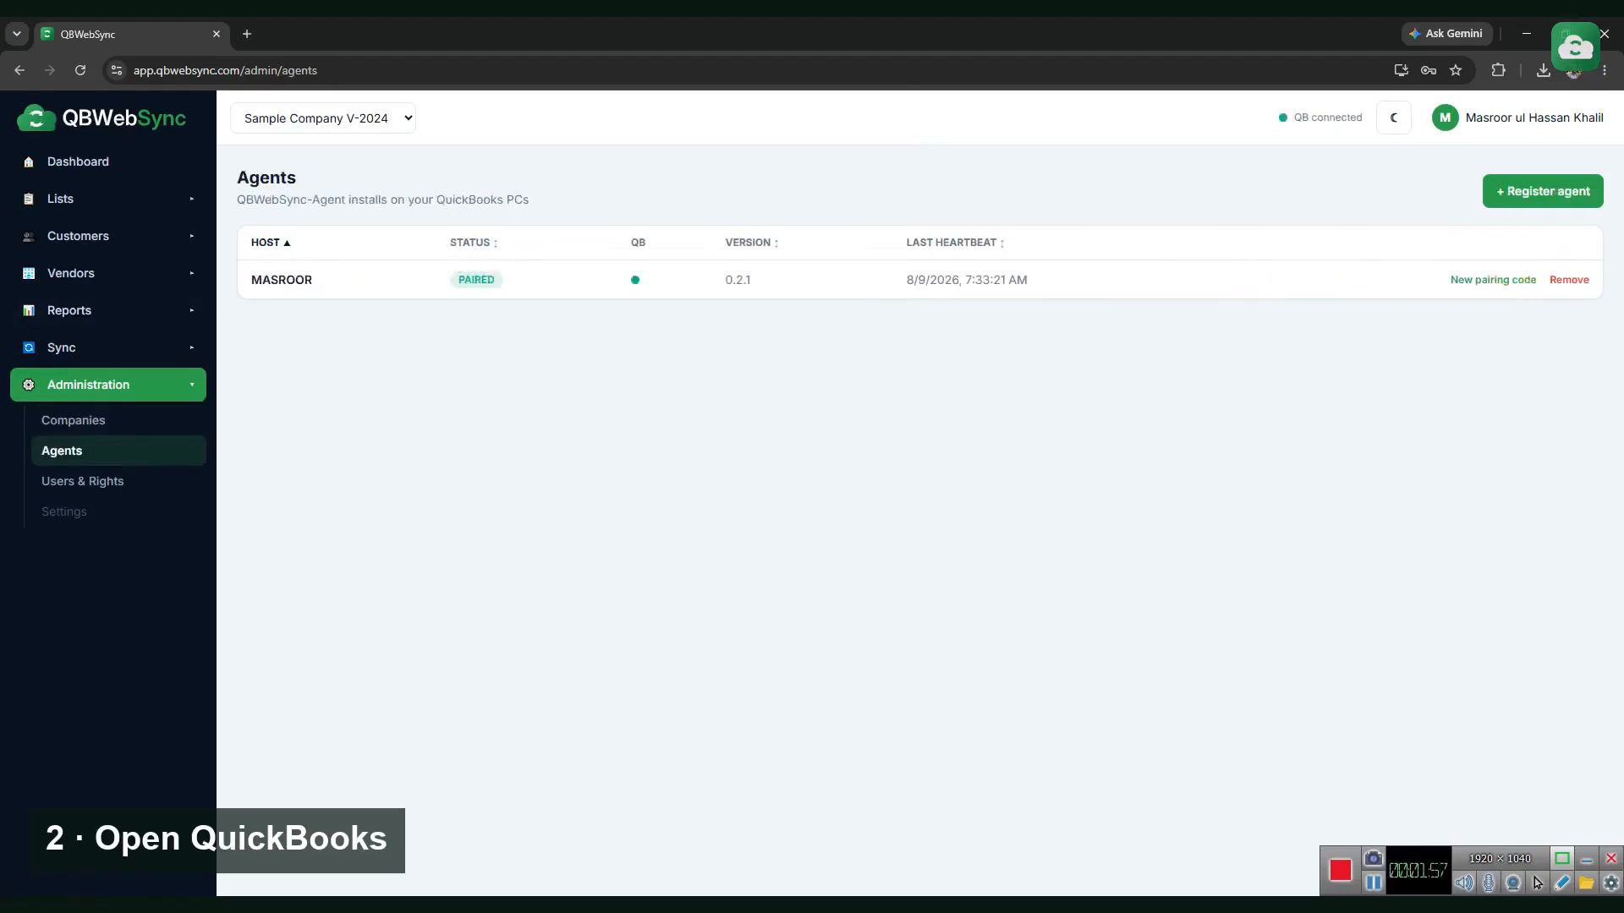
pyautogui.moveTo(1346, 118); pyautogui.dragTo(1364, 117)
# On the Sync Dashboard, link the paired agent to Sample Company V-2024 and sync all objects from QuickBooks
pyautogui.click(76, 347)
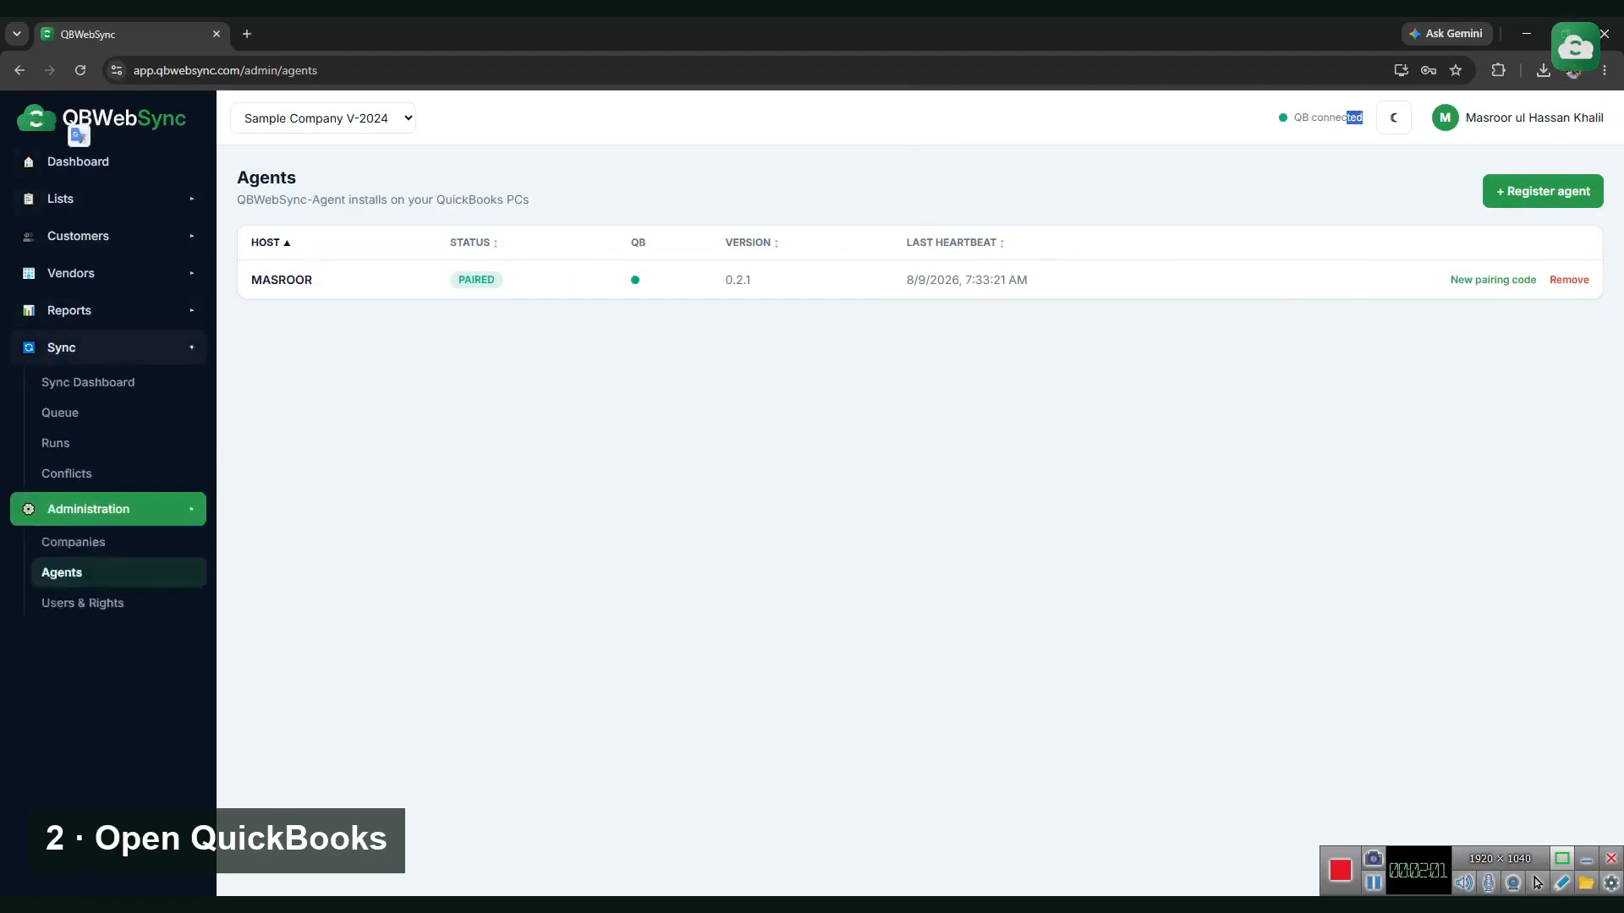
pyautogui.click(88, 383)
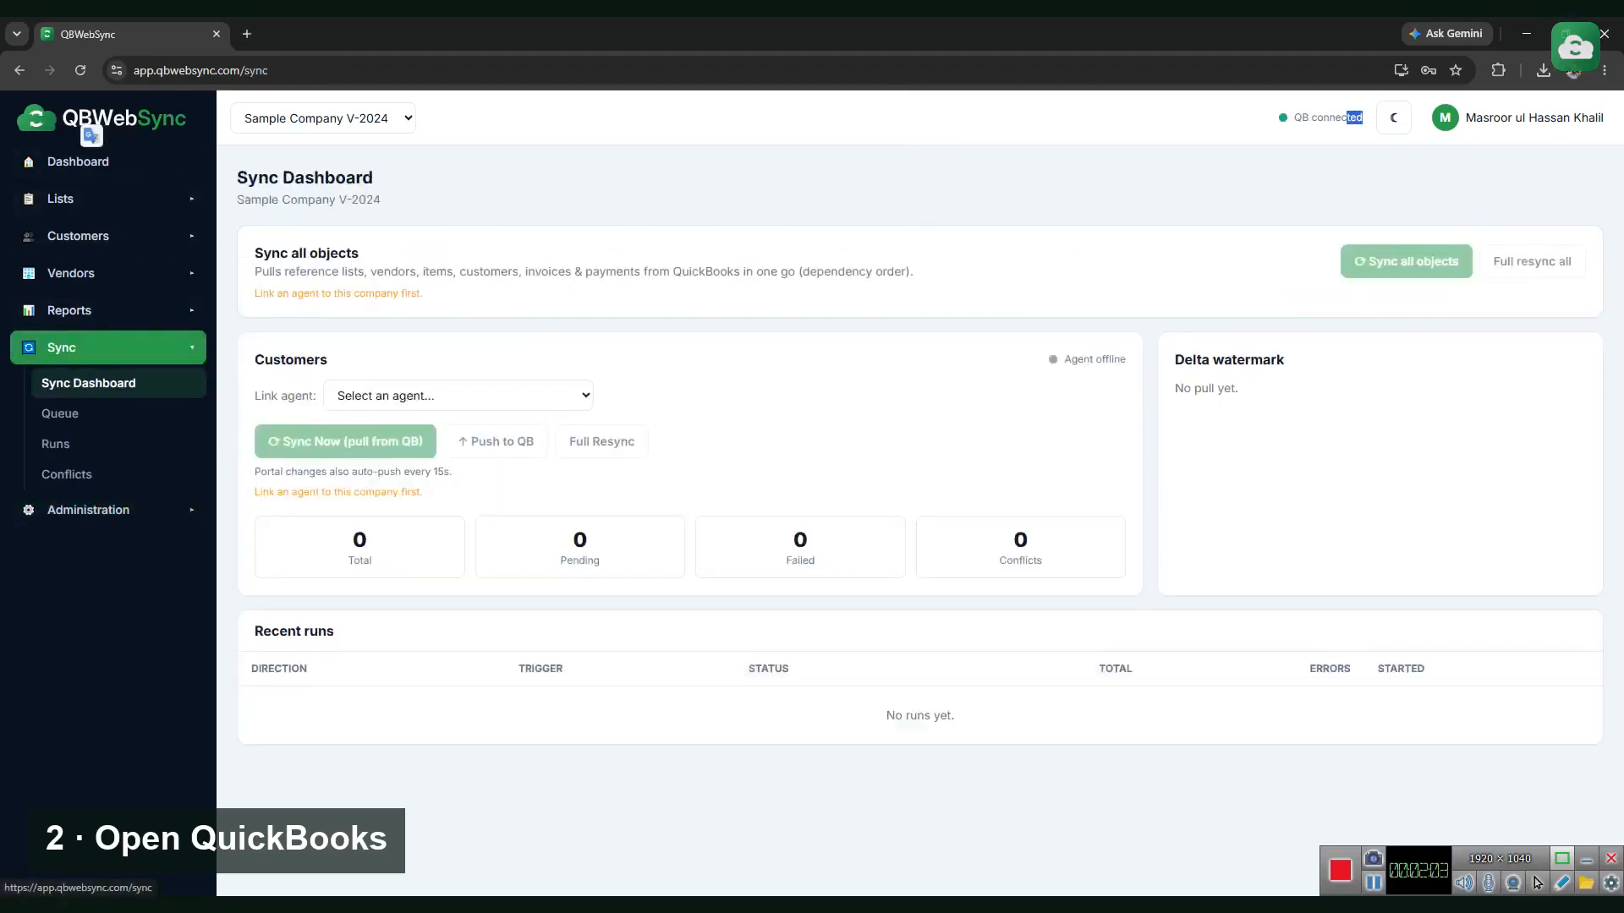
pyautogui.click(373, 125)
pyautogui.click(373, 130)
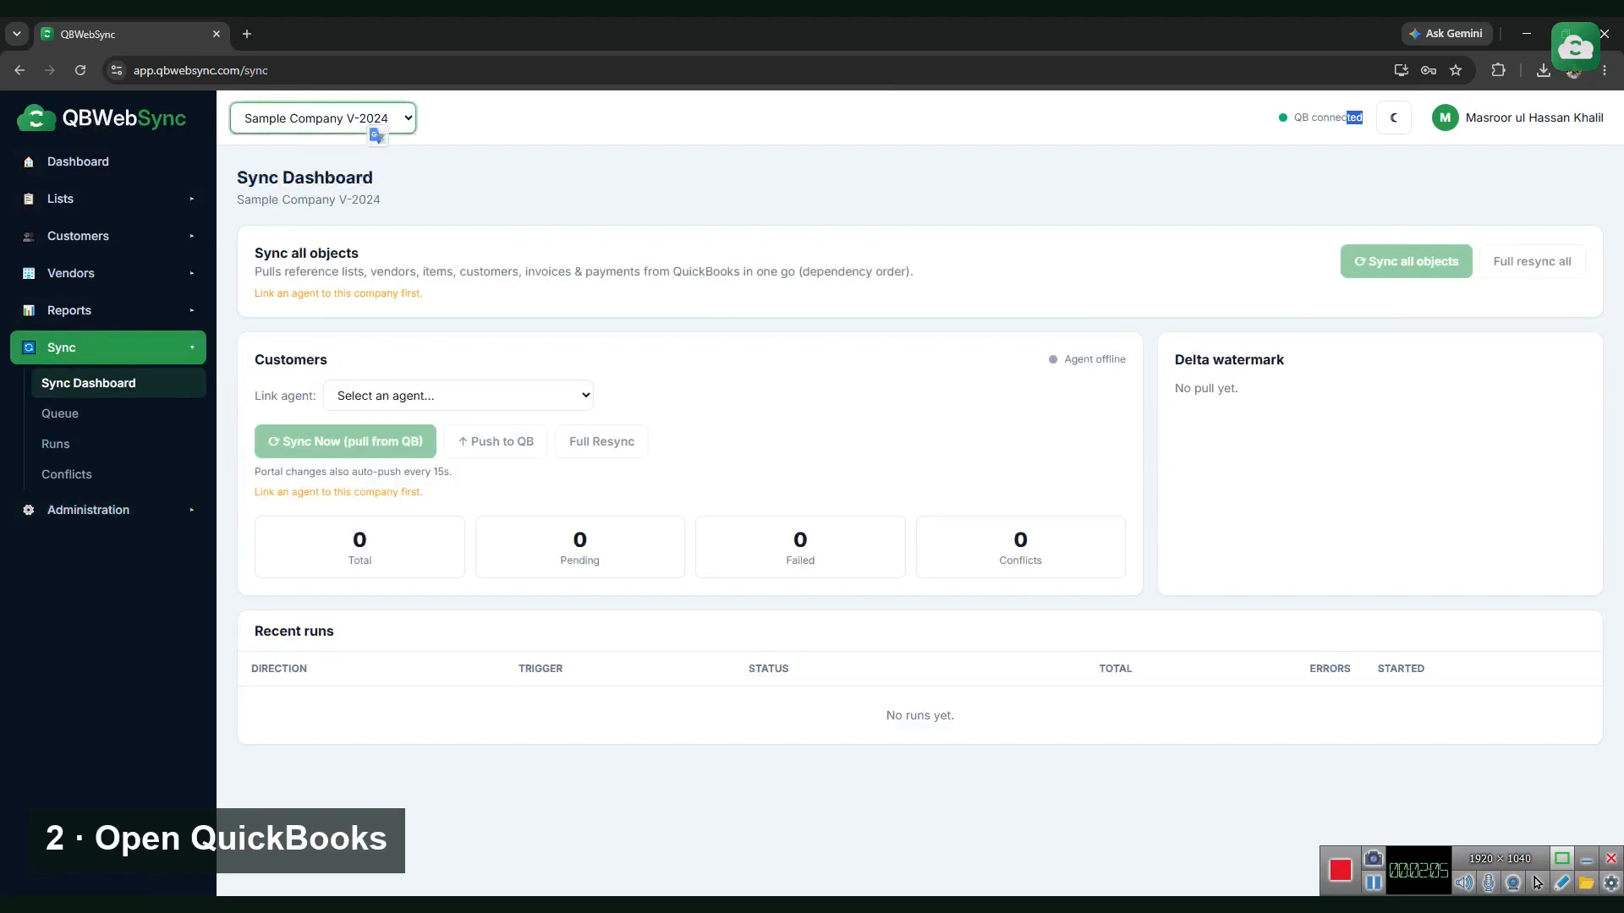
pyautogui.click(538, 396)
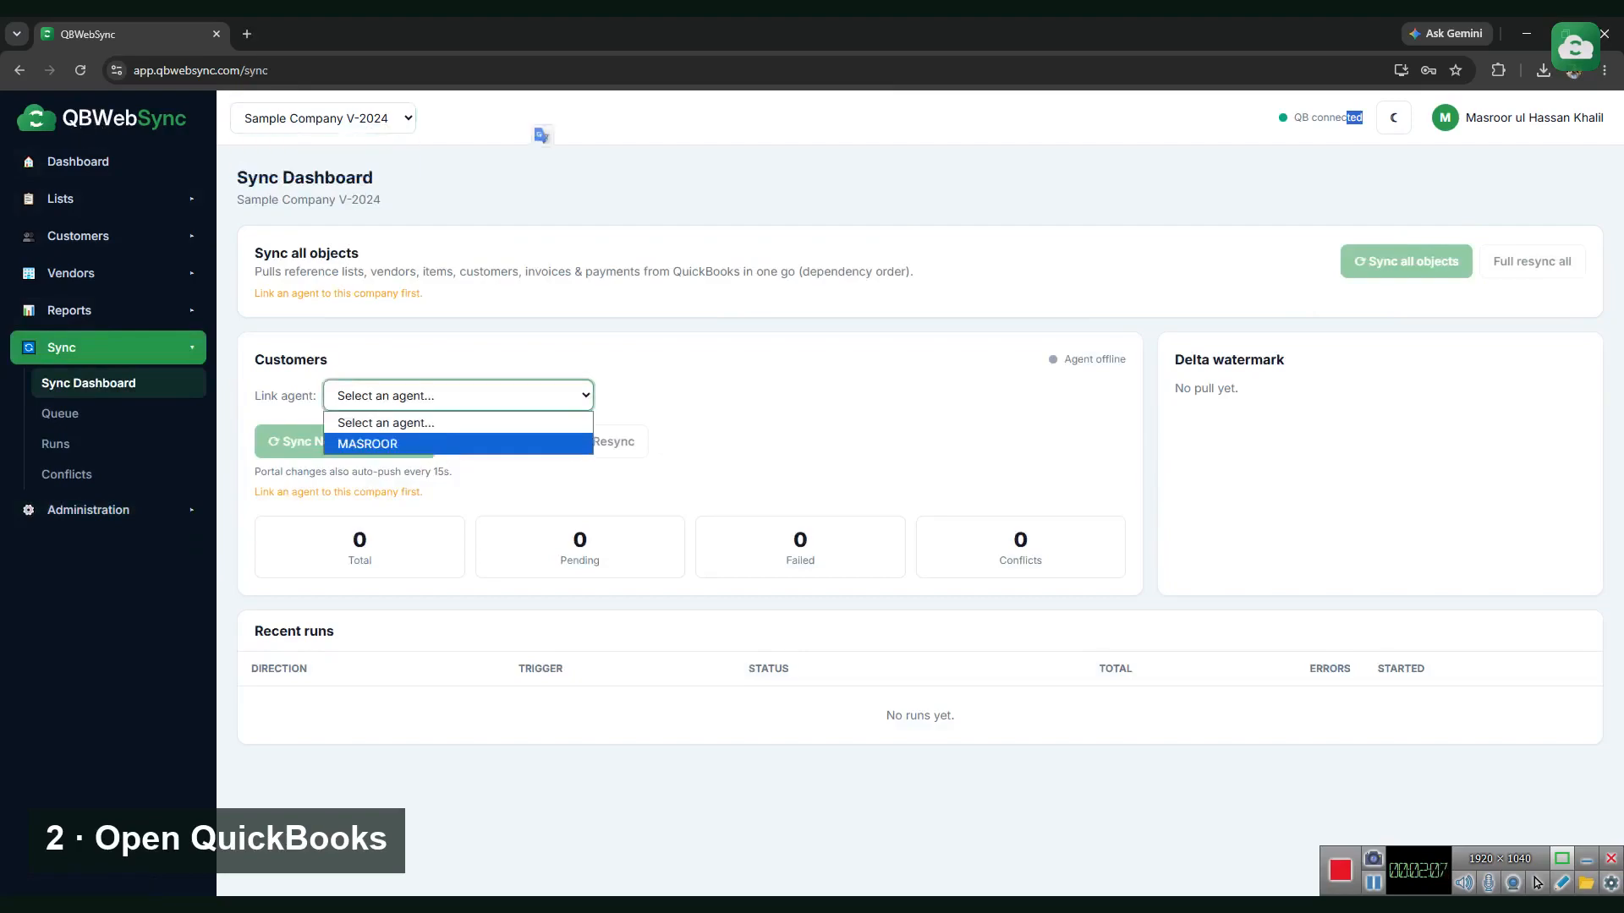
pyautogui.click(533, 442)
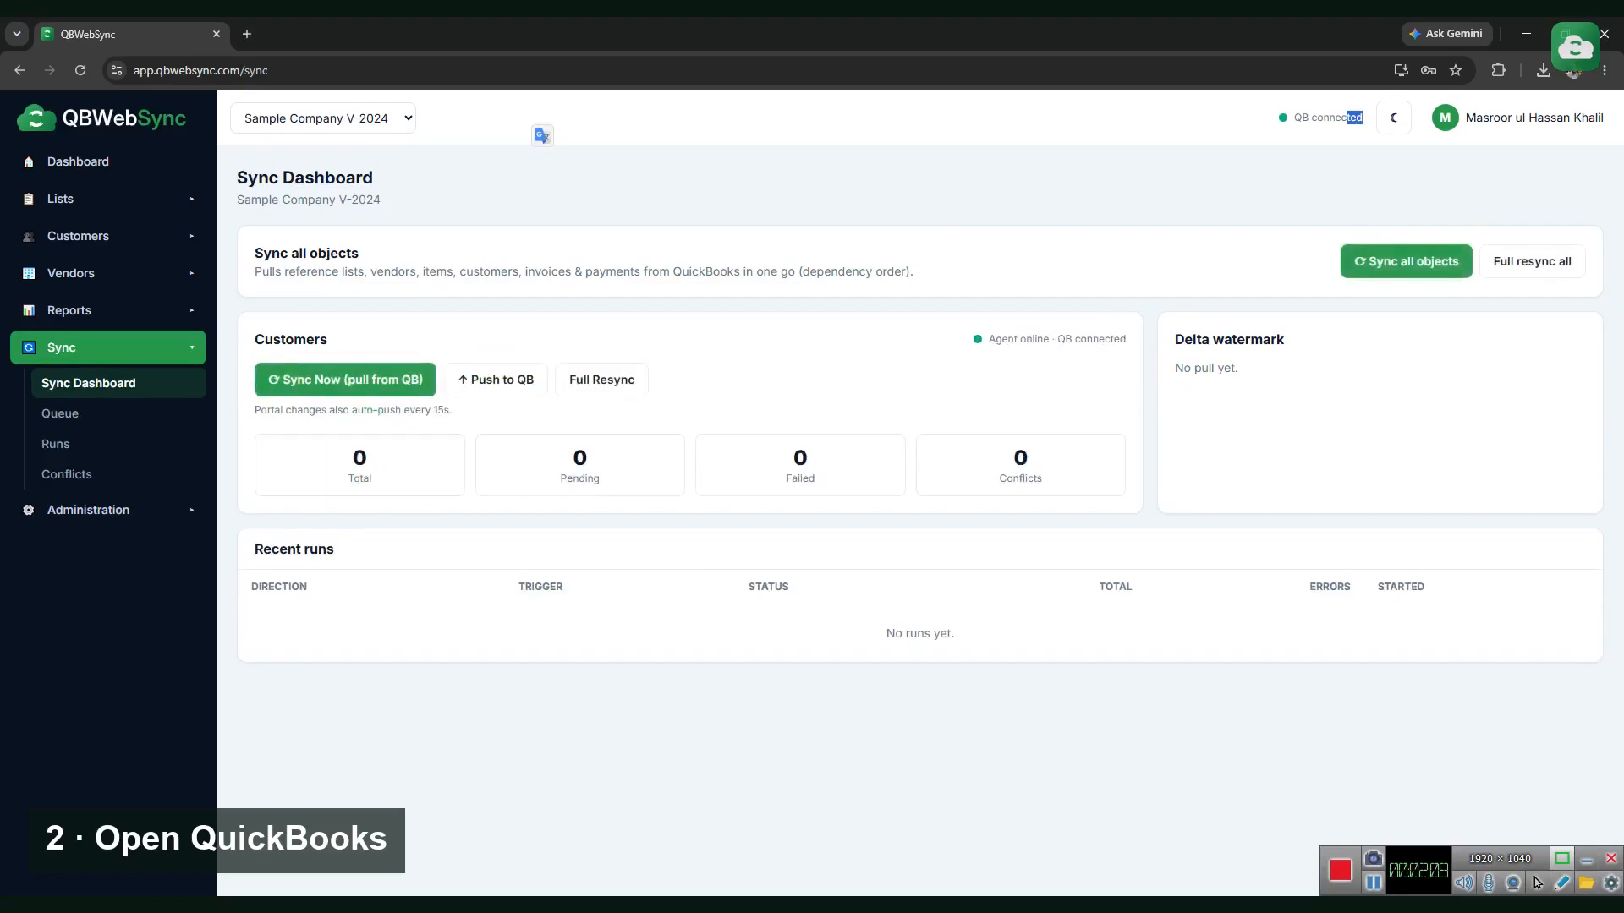
pyautogui.click(1407, 262)
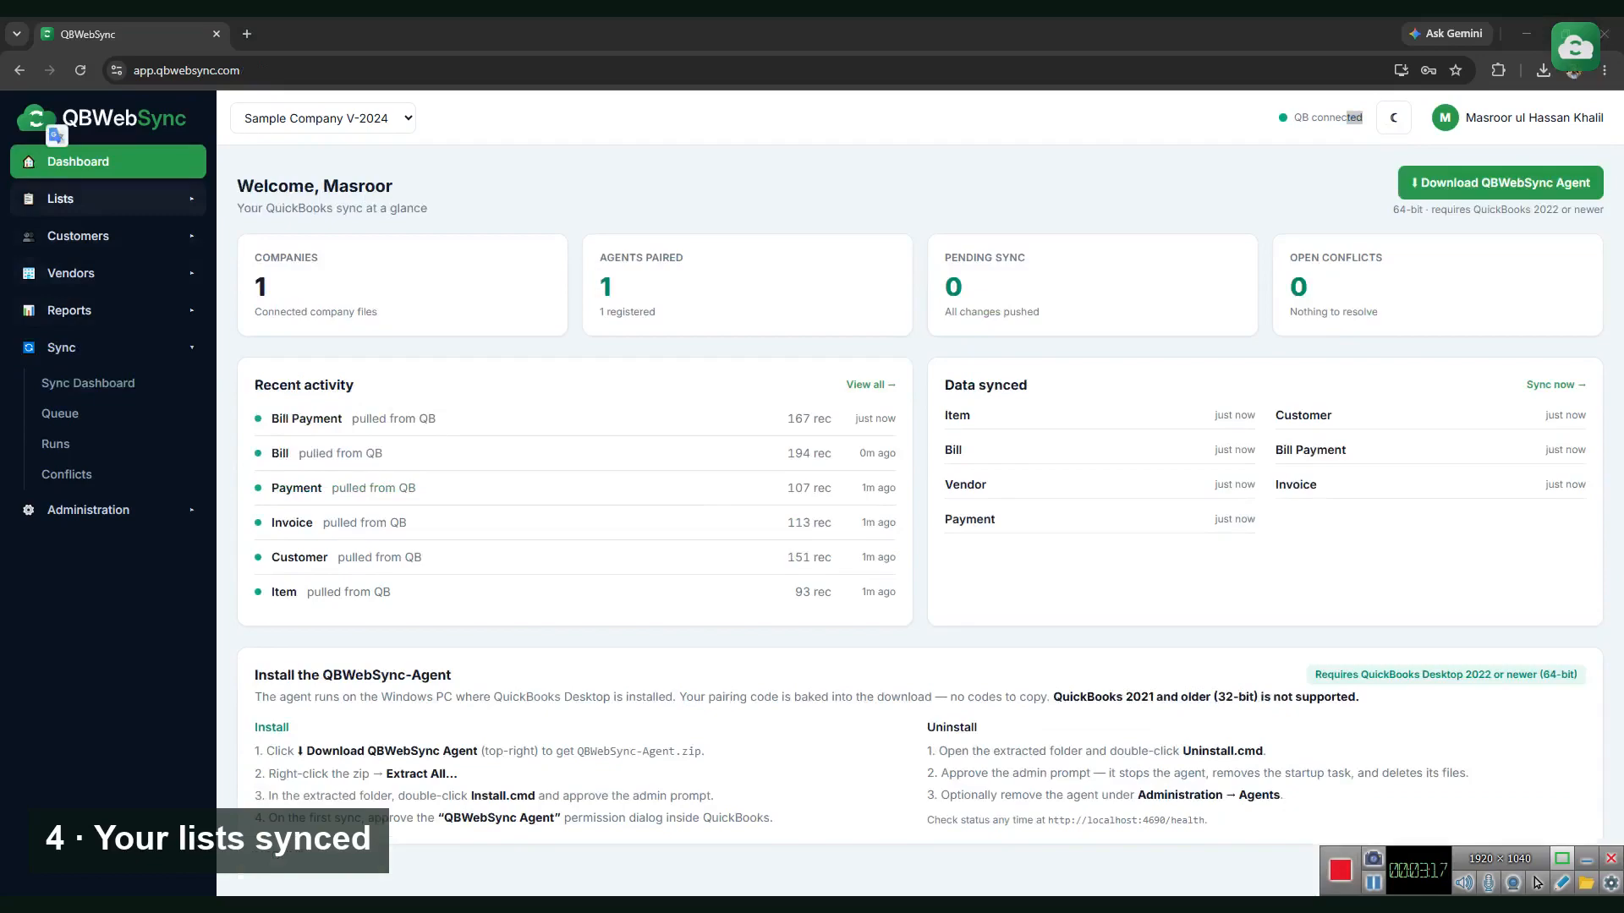
# Review the synced reference lists, including Tax Codes, Sales Tax Items, Terms, Price Levels, Sales Reps, Customer Types, Vendor Types, Payment Methods and Ship Methods
pyautogui.click(101, 199)
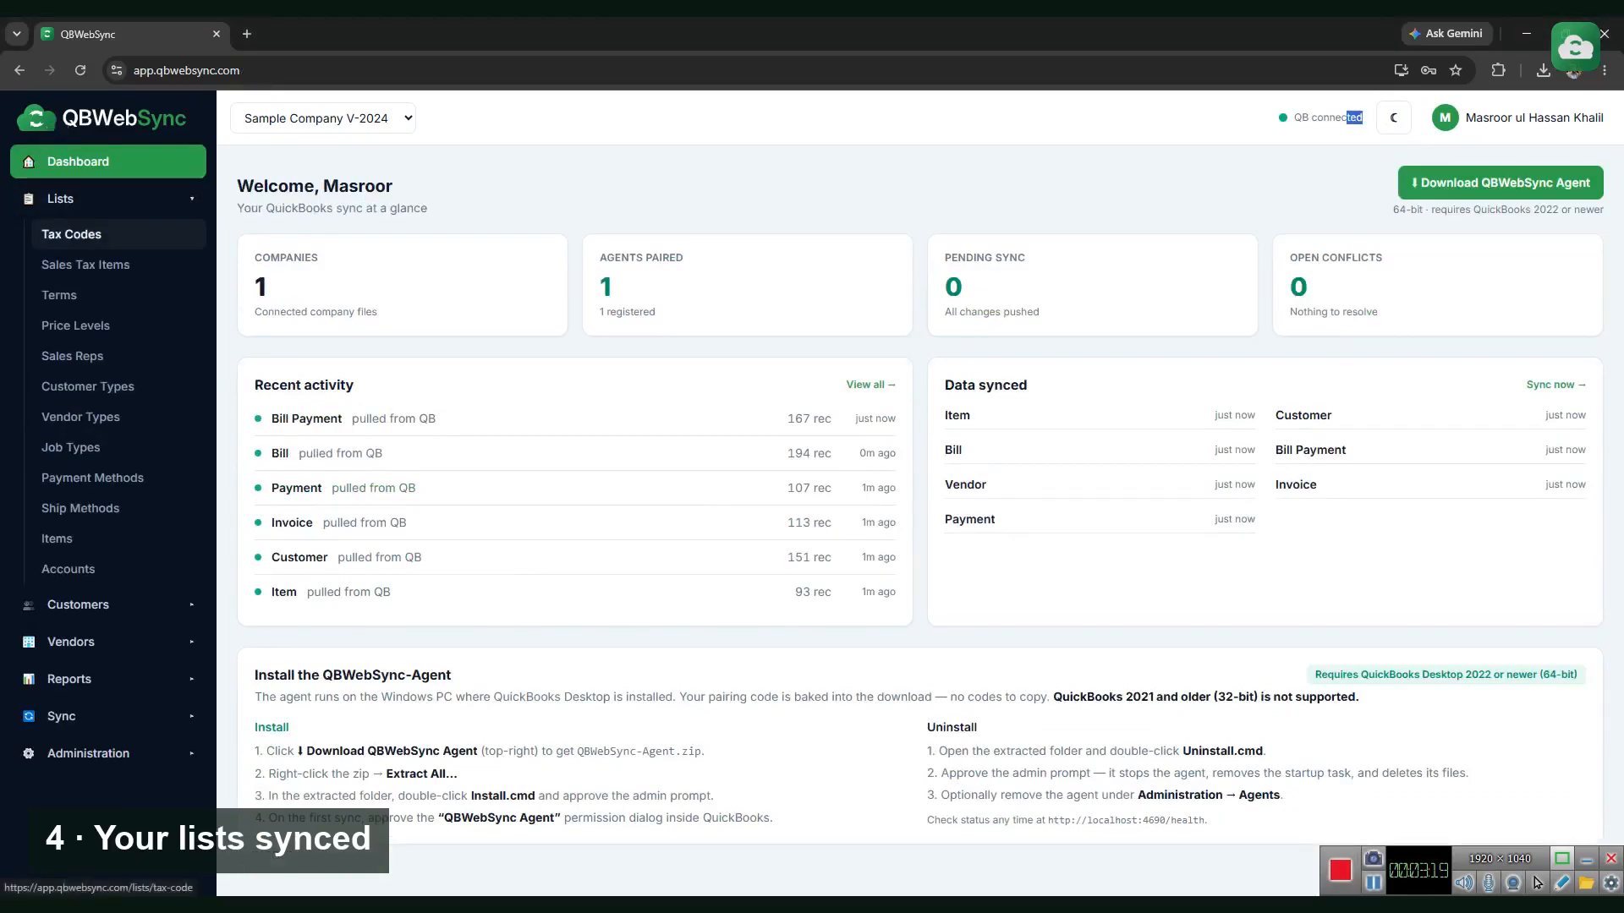
pyautogui.click(71, 235)
pyautogui.click(86, 265)
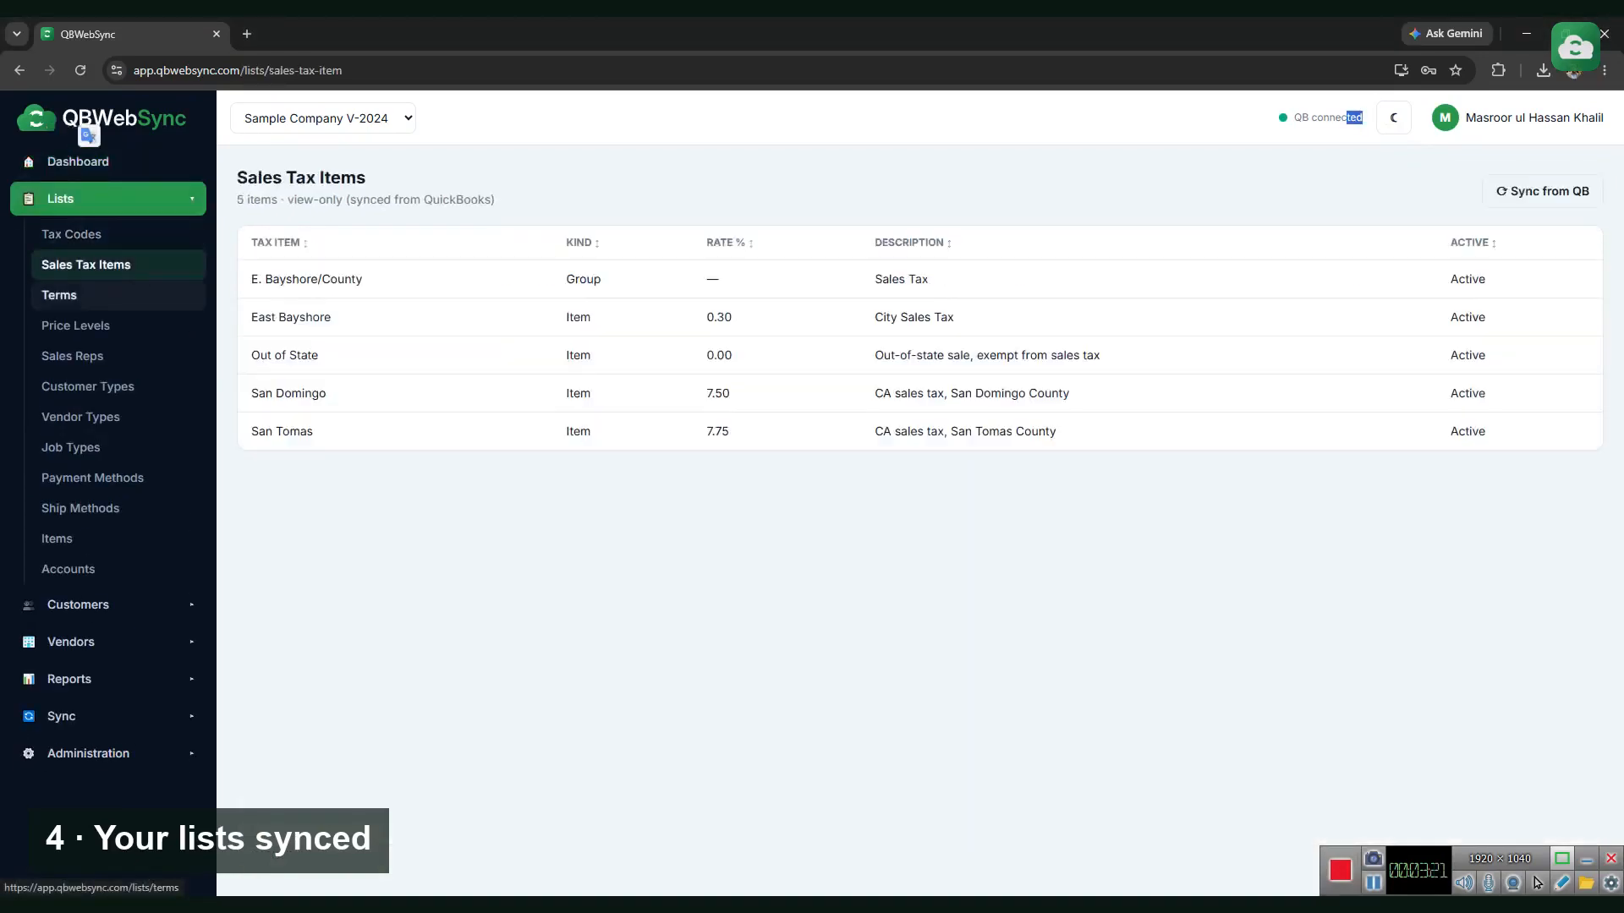
pyautogui.click(60, 295)
pyautogui.click(75, 326)
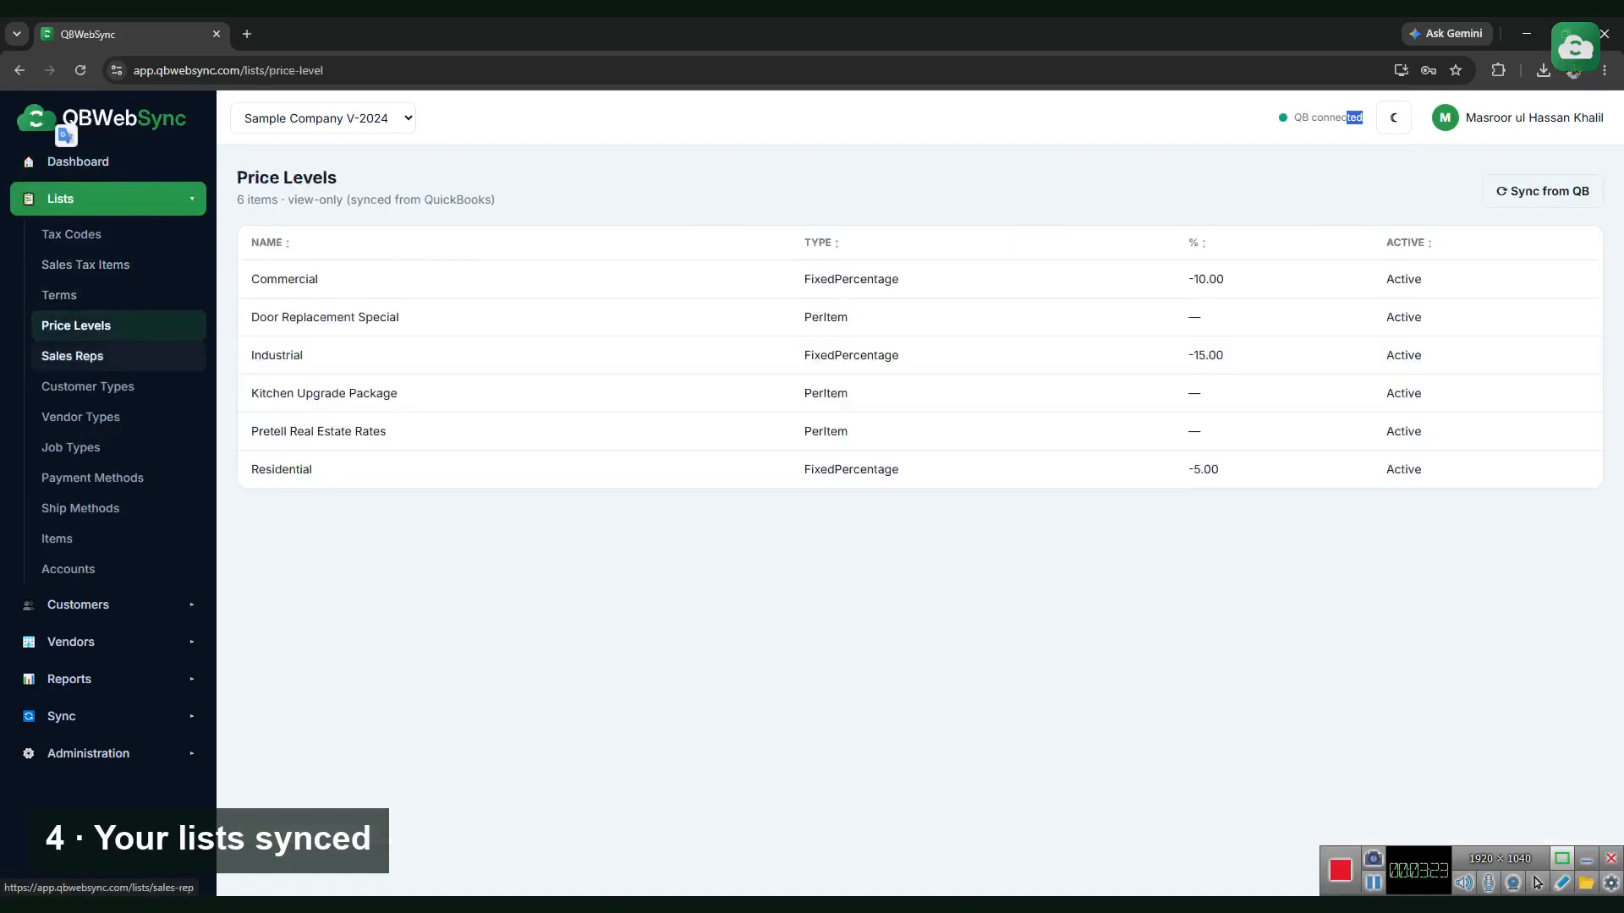
pyautogui.click(72, 356)
pyautogui.click(87, 387)
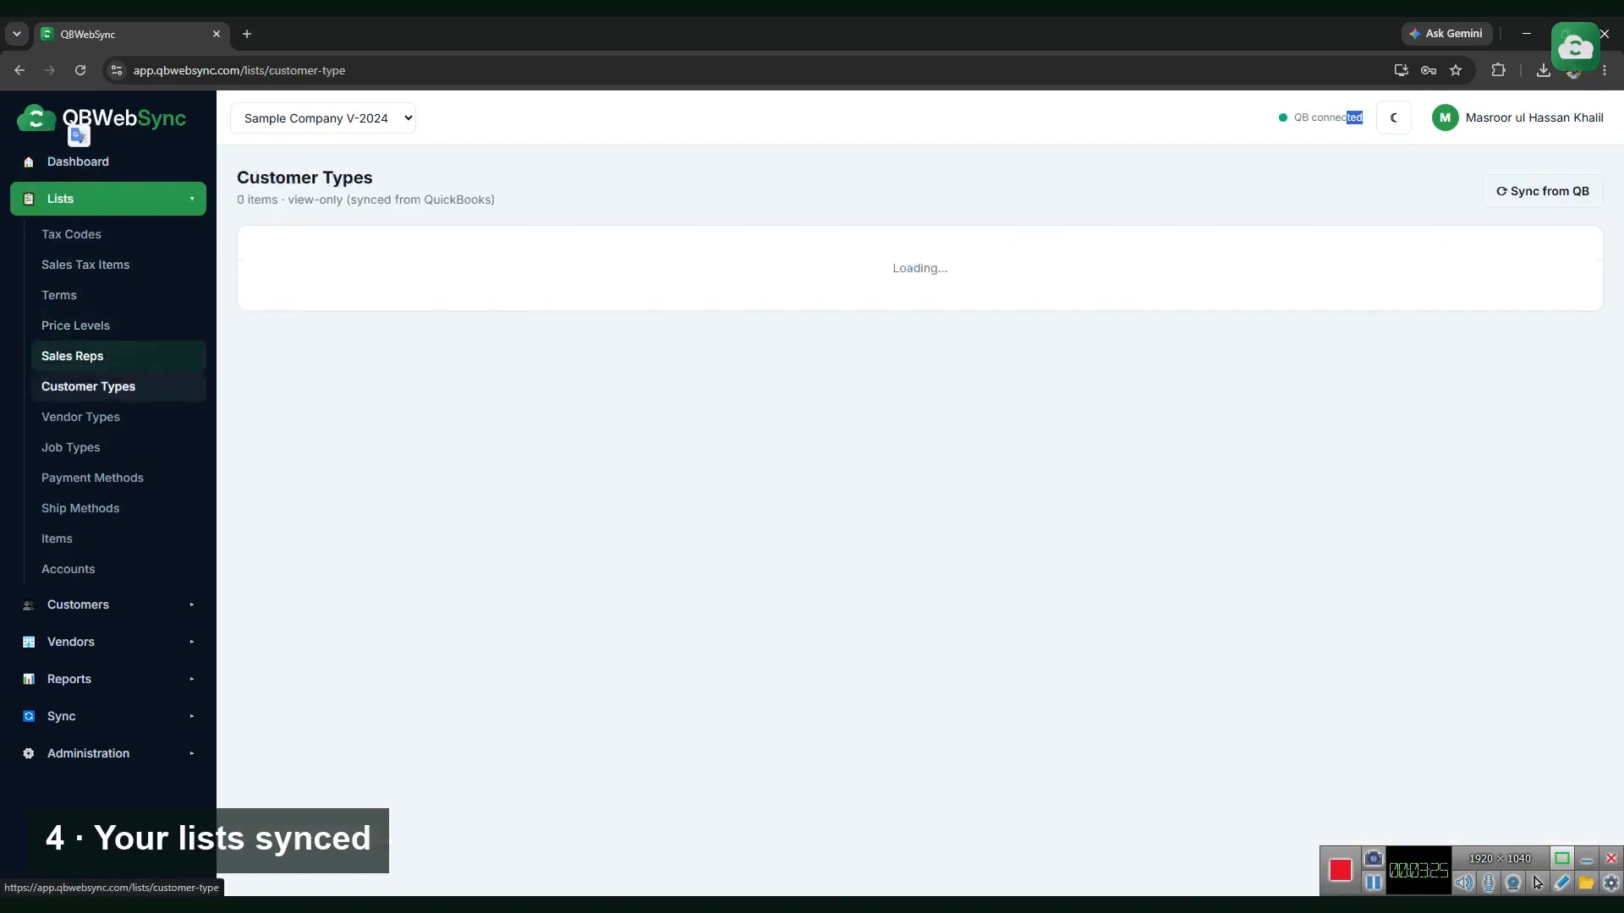
pyautogui.click(81, 417)
pyautogui.click(93, 478)
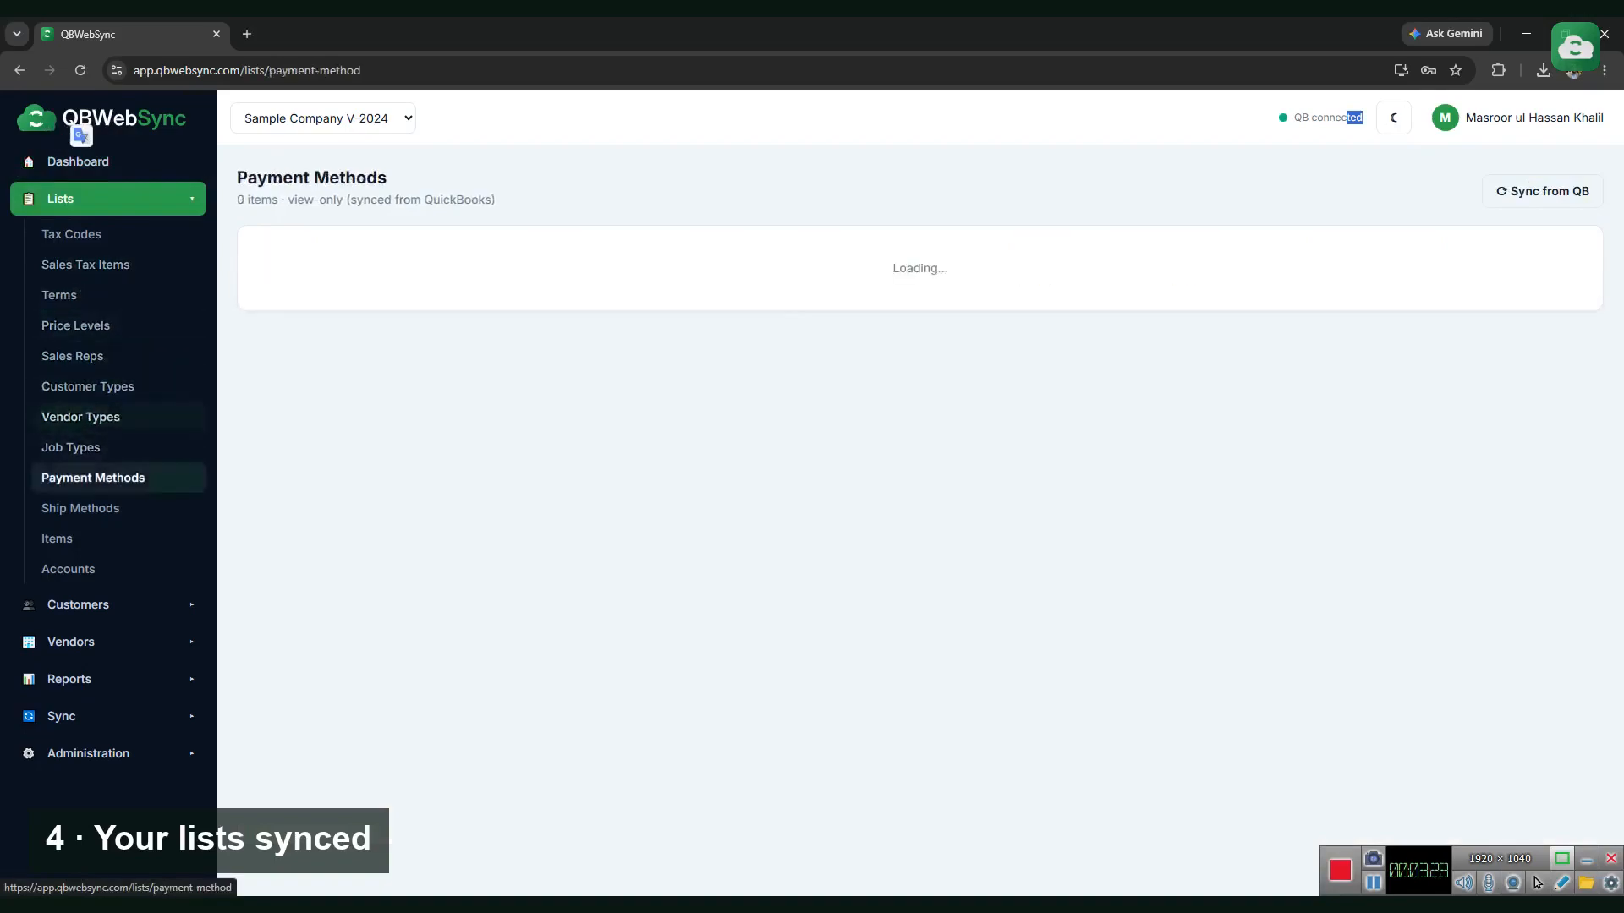
pyautogui.click(80, 508)
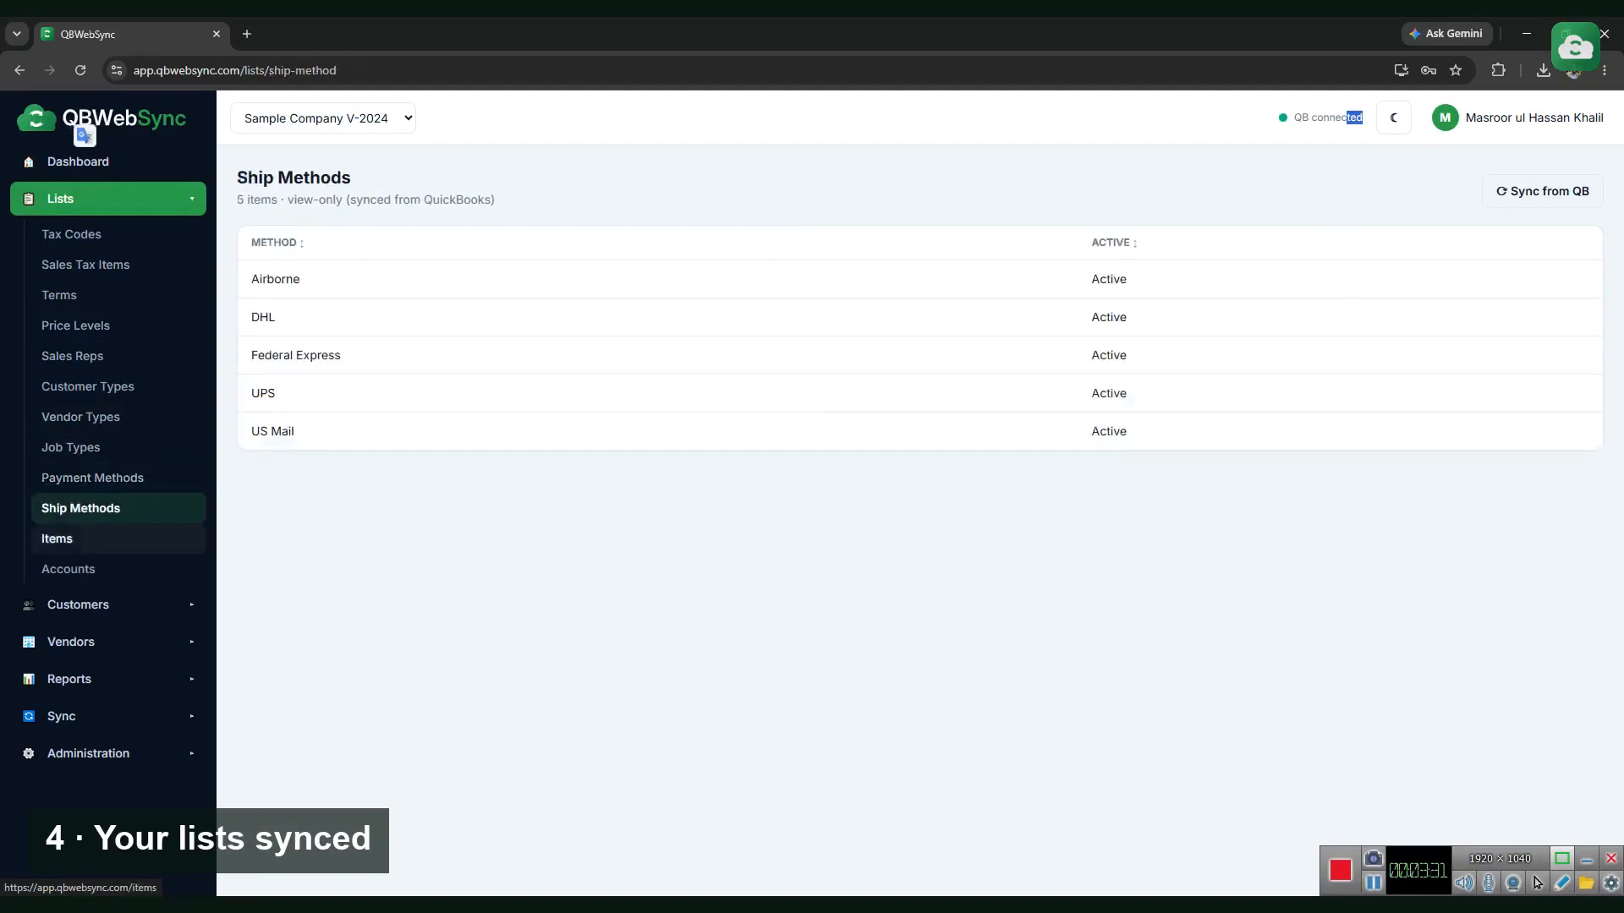
# View the synced Items list filtered by the Service type and by the Inventory Part type
pyautogui.click(56, 539)
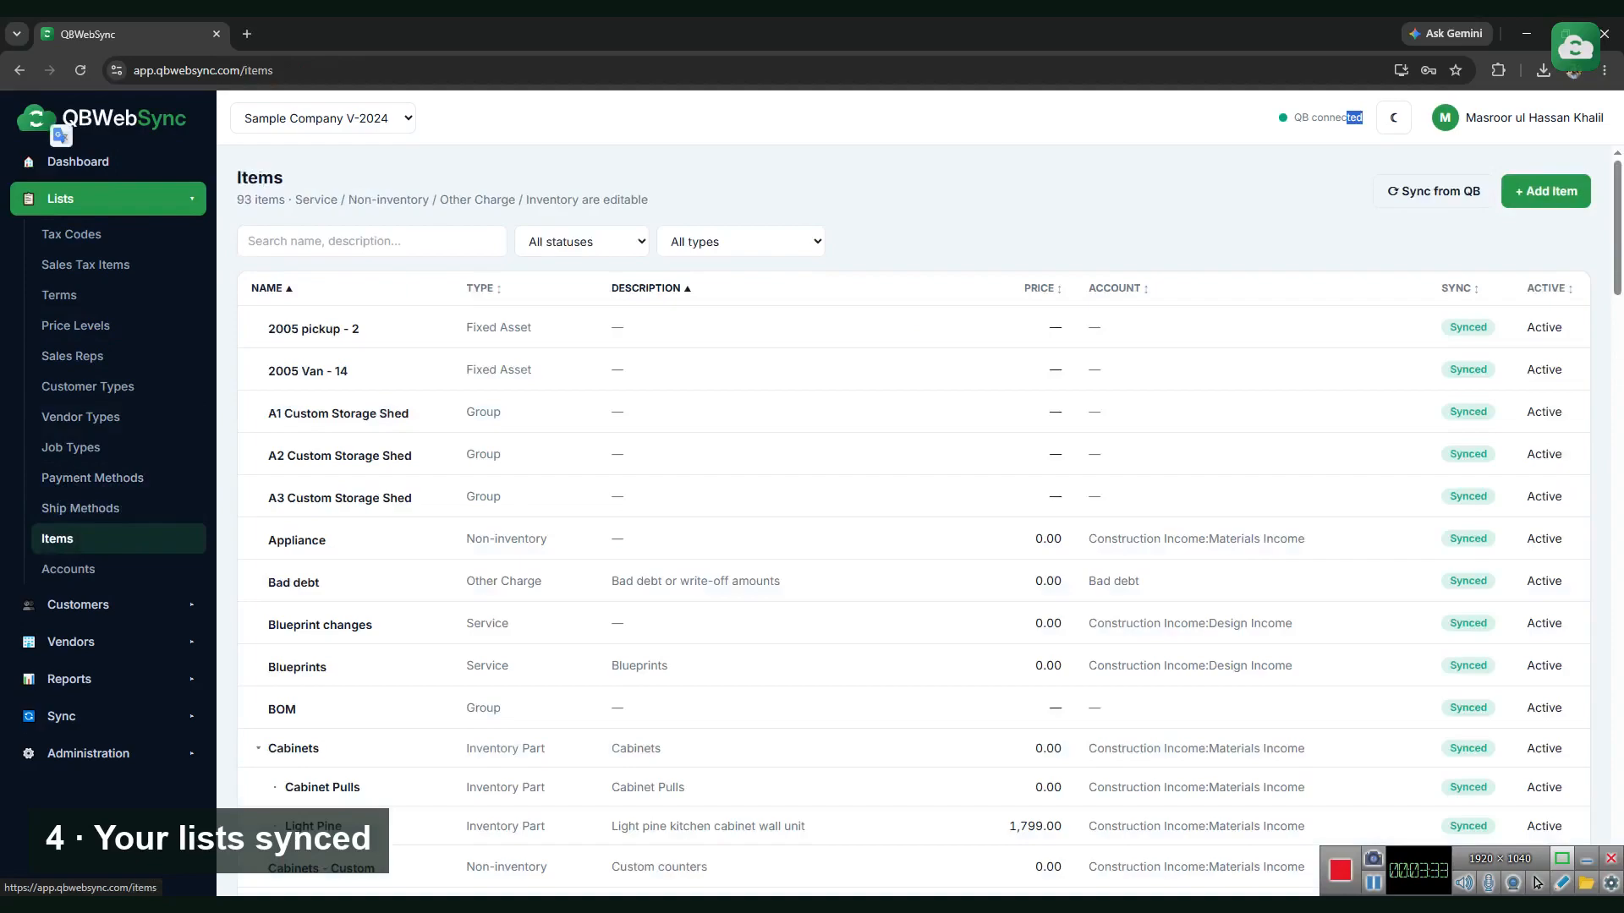
pyautogui.click(741, 241)
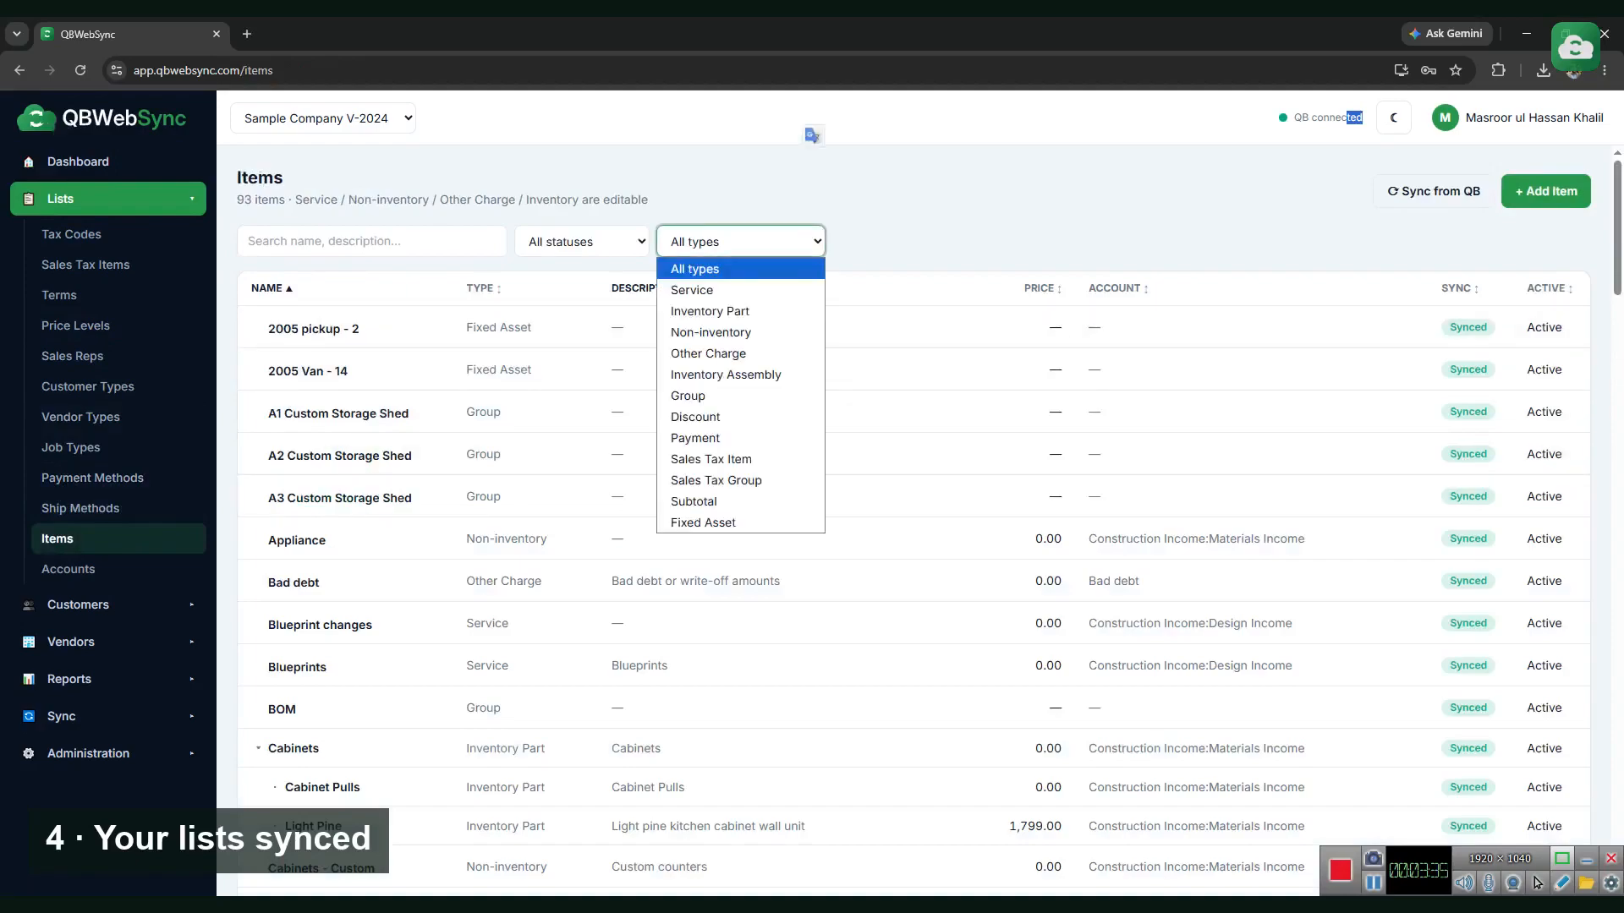
pyautogui.click(692, 289)
pyautogui.click(741, 242)
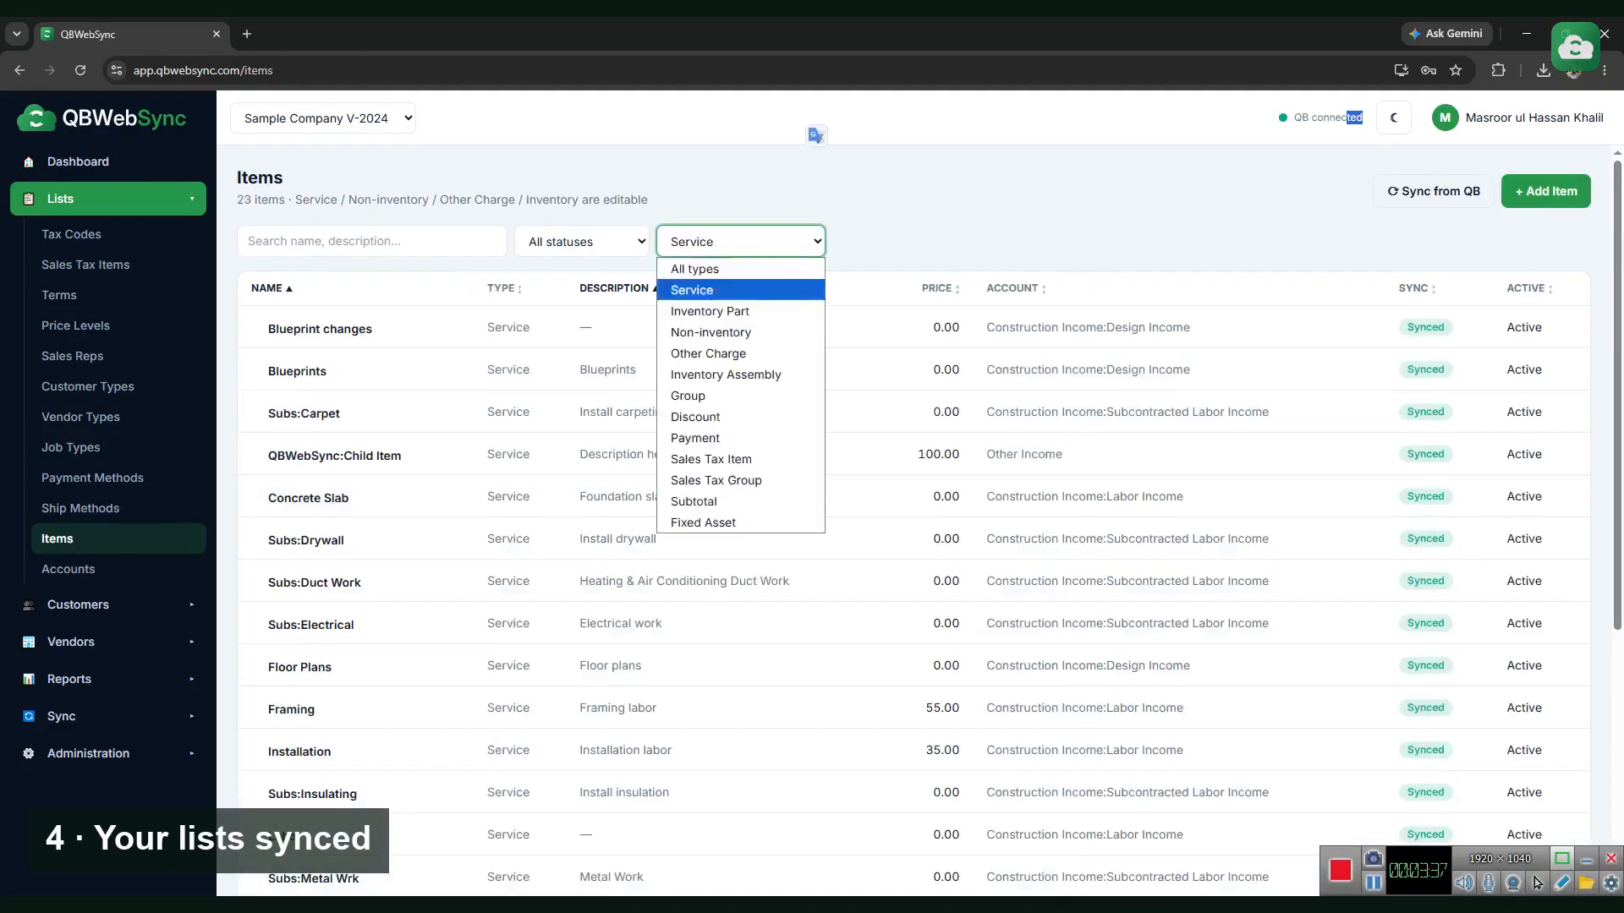
pyautogui.click(710, 310)
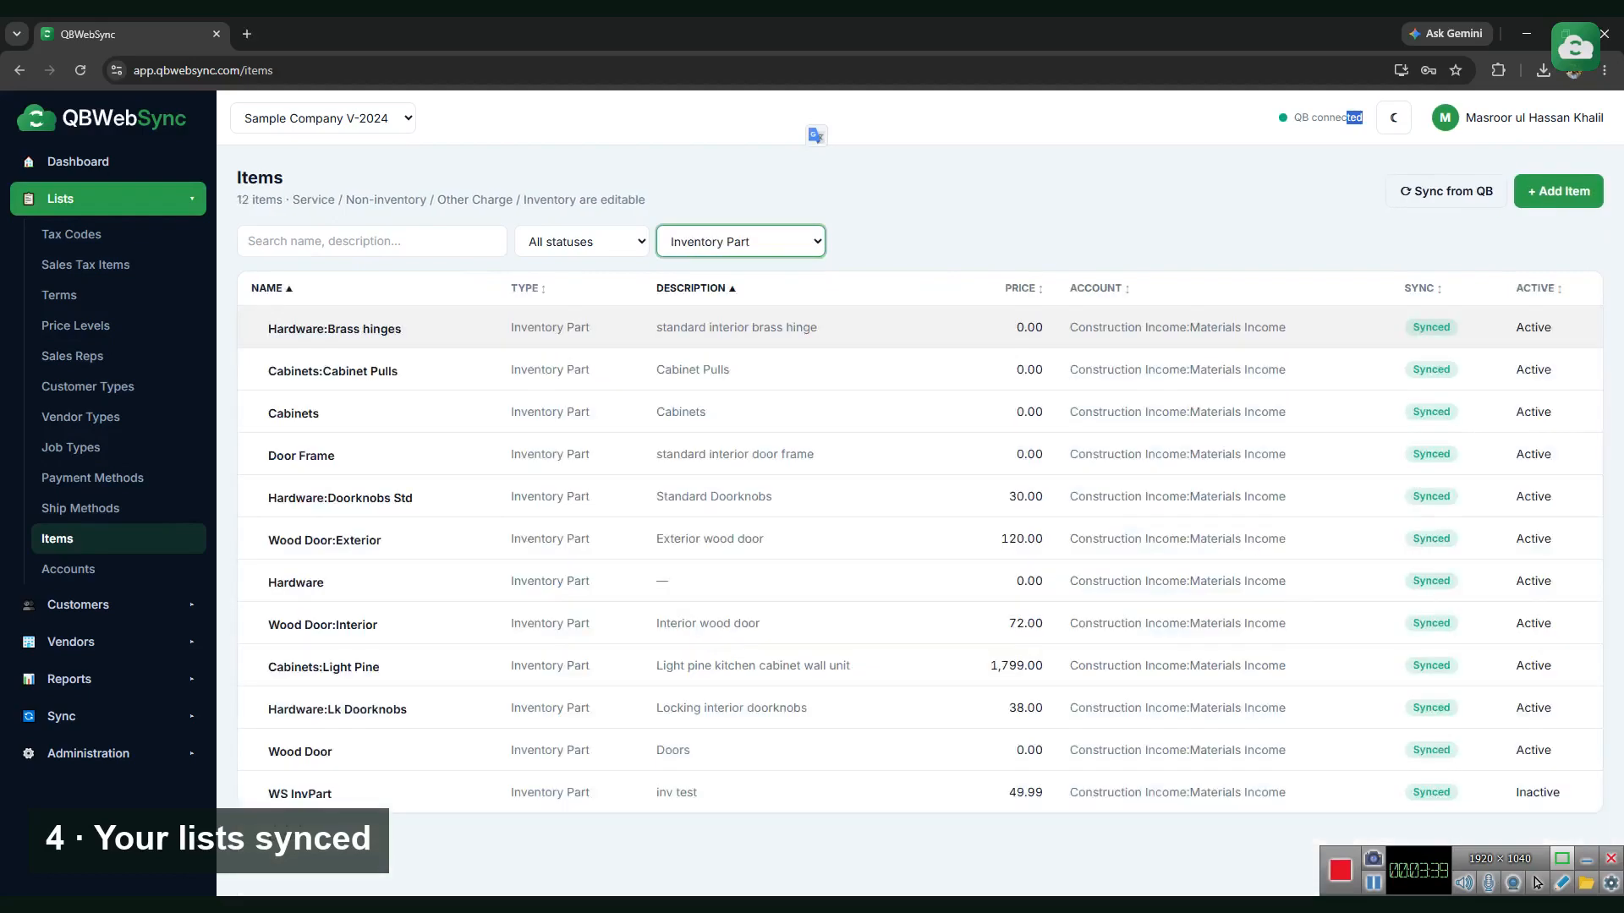
# Review the synced Accounts list, including the income, cost of goods sold and loan accounts
pyautogui.click(68, 570)
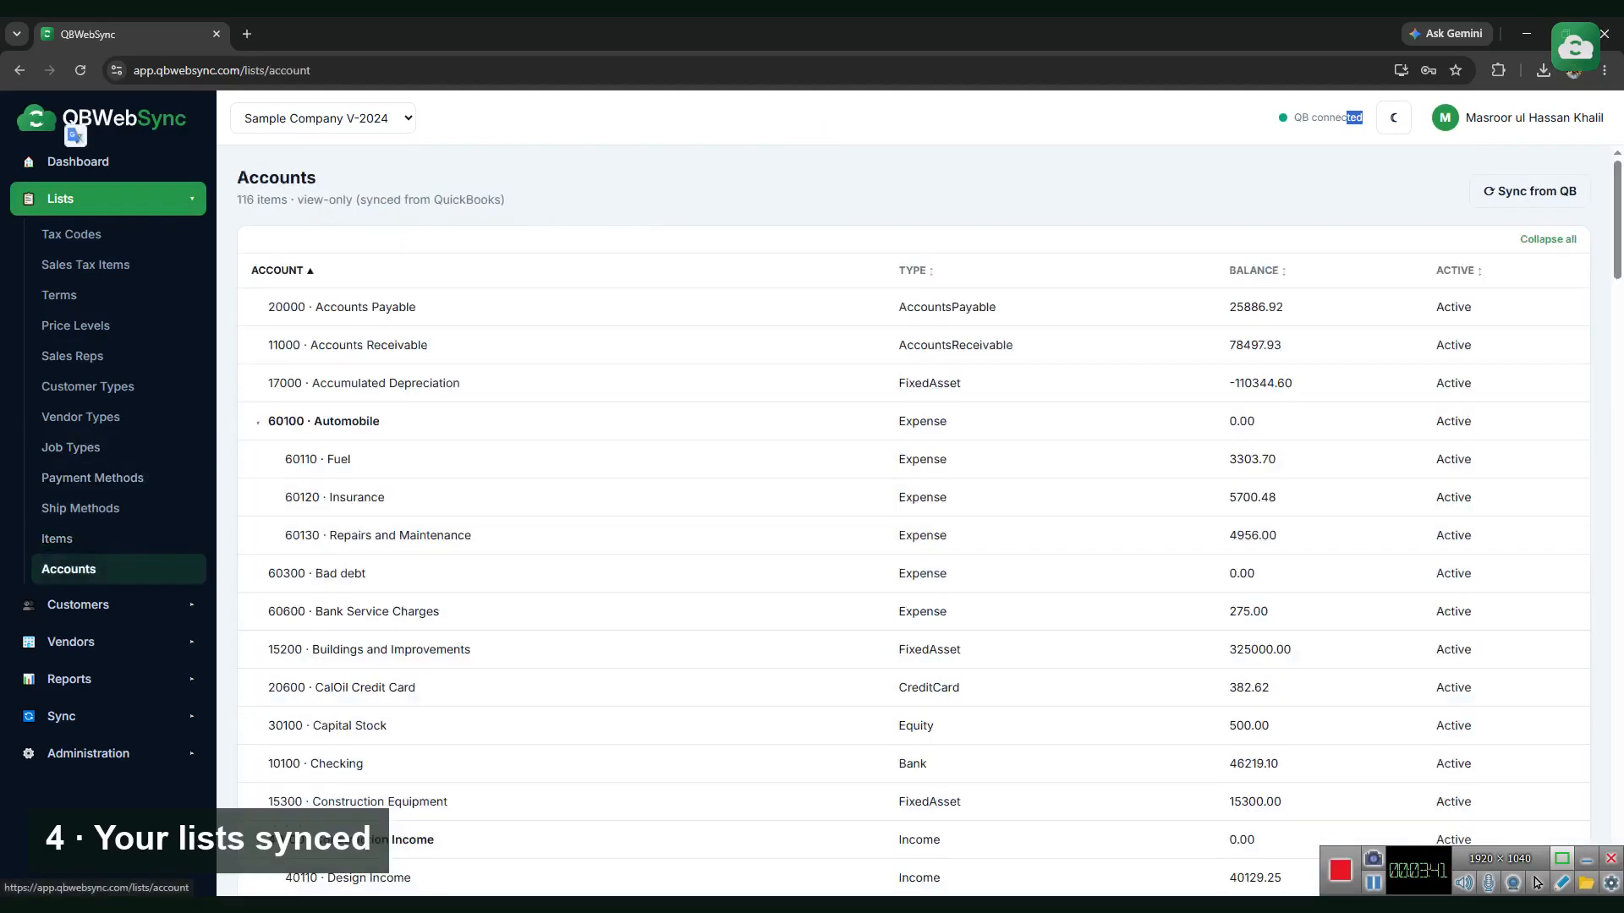
pyautogui.scroll(-15, 913, 524)
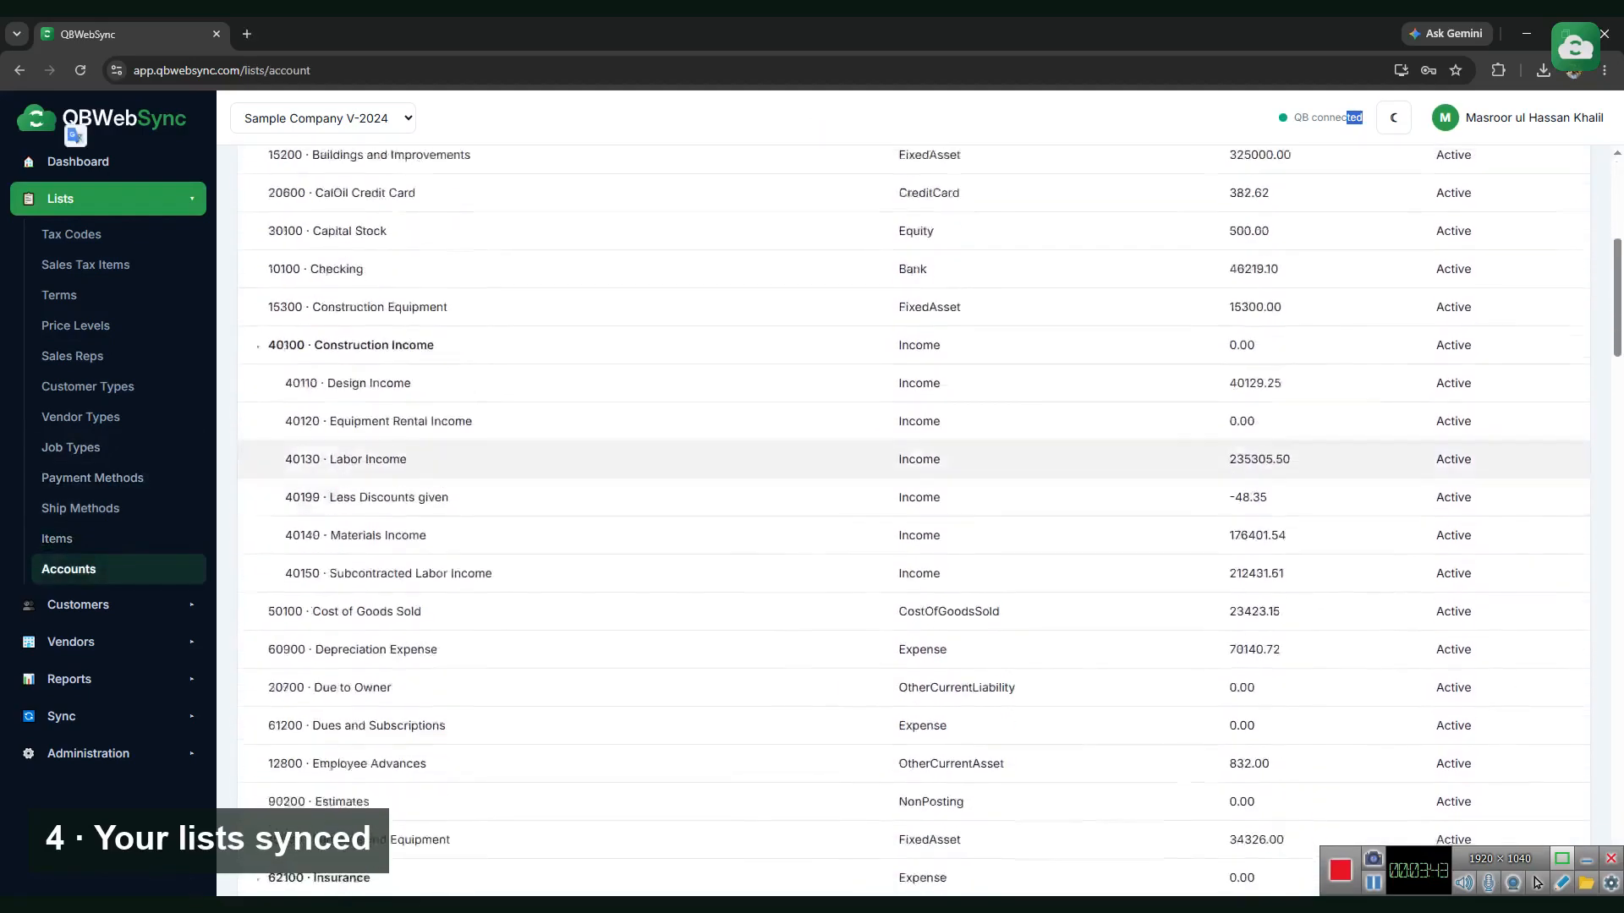
pyautogui.scroll(-3, 592, 499)
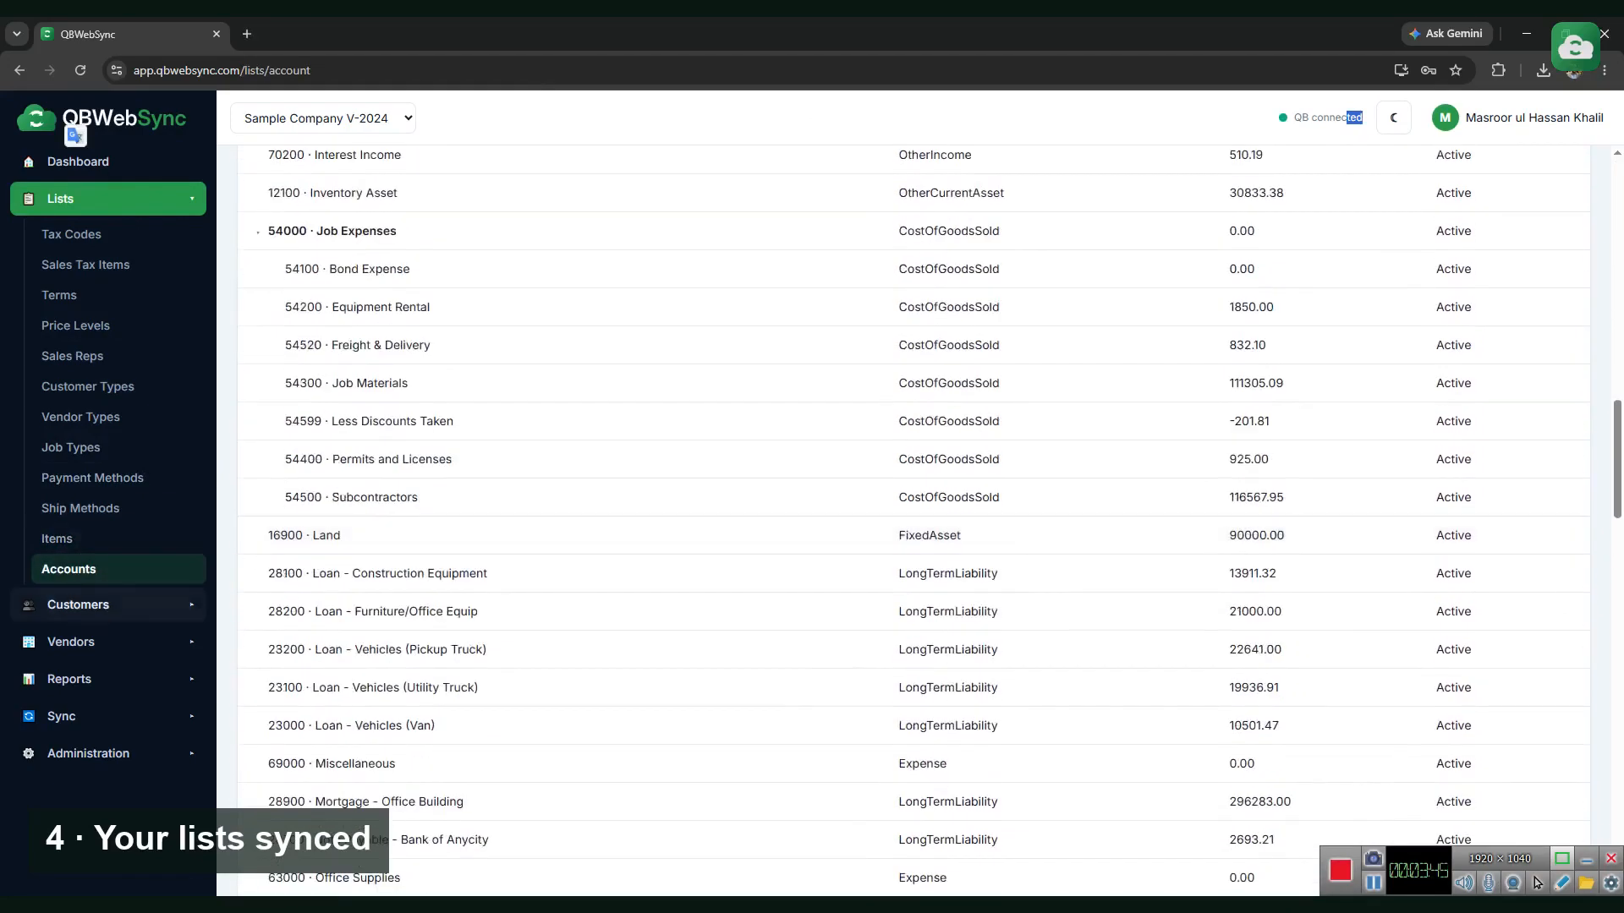
# Start a new customer record from the Customer Center and name it Demo Customer
pyautogui.click(78, 605)
pyautogui.click(107, 272)
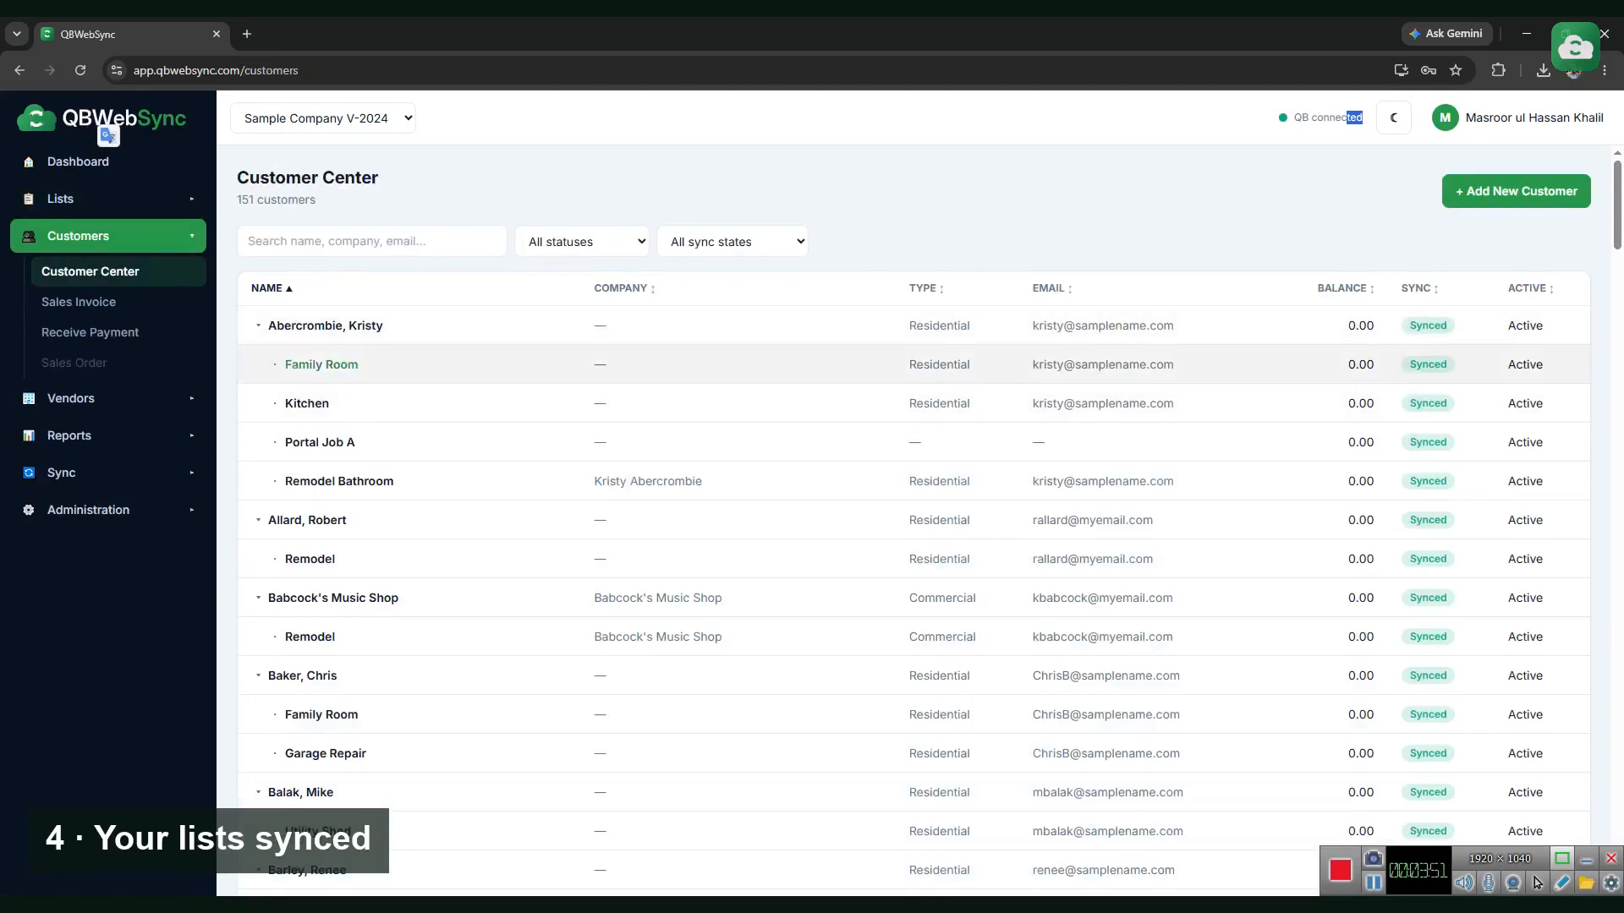
pyautogui.click(1516, 191)
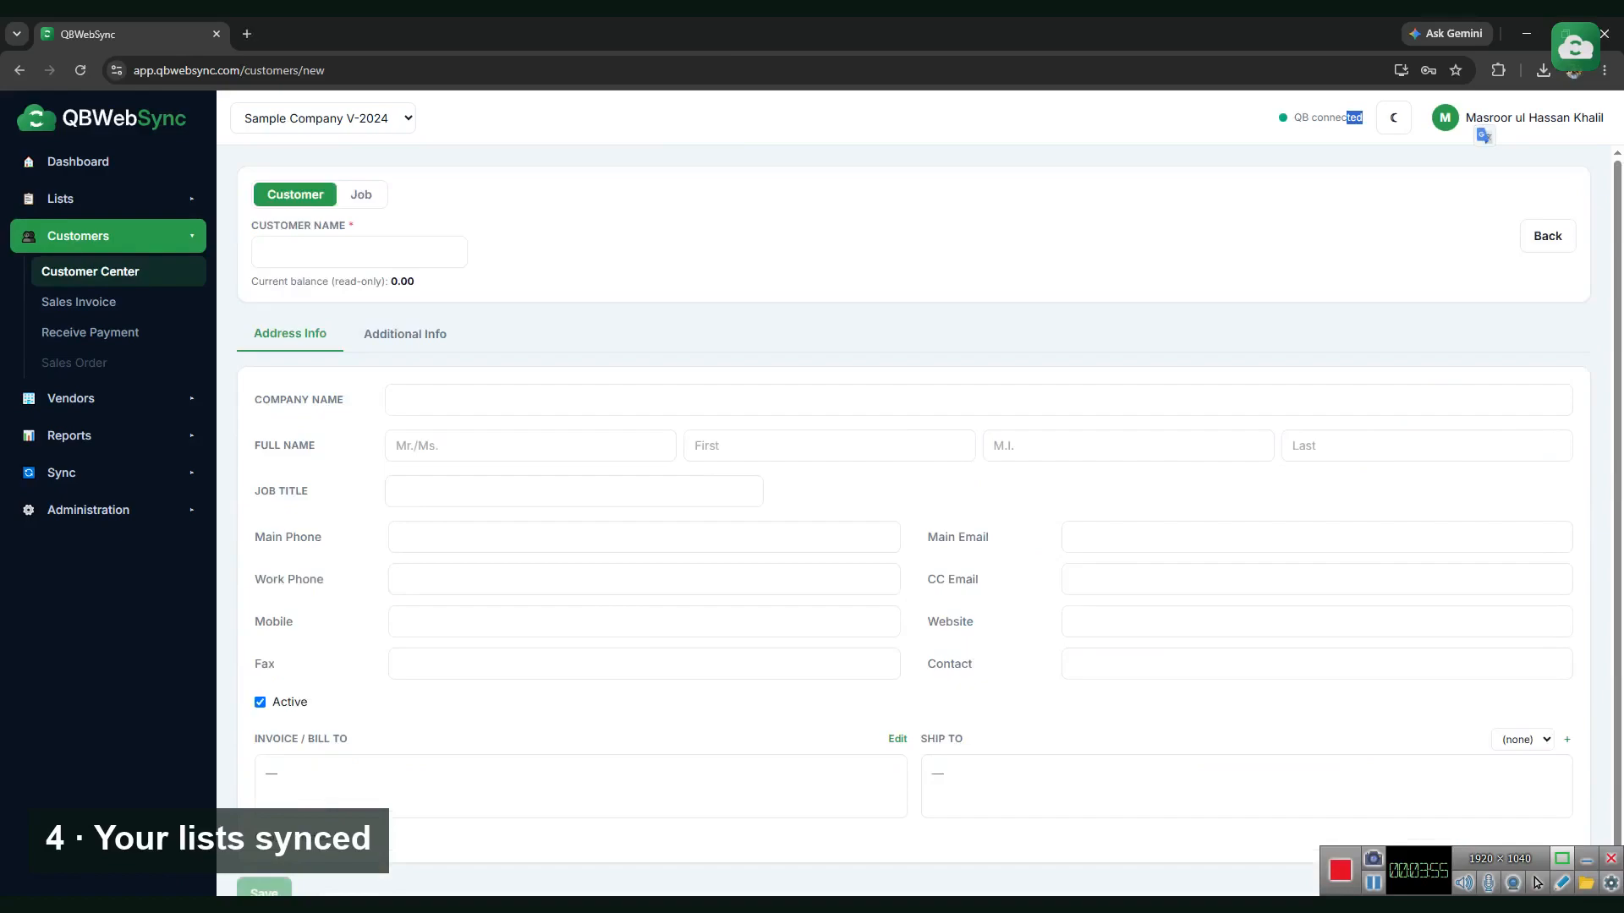
pyautogui.scroll(-1, 913, 521)
pyautogui.click(359, 252)
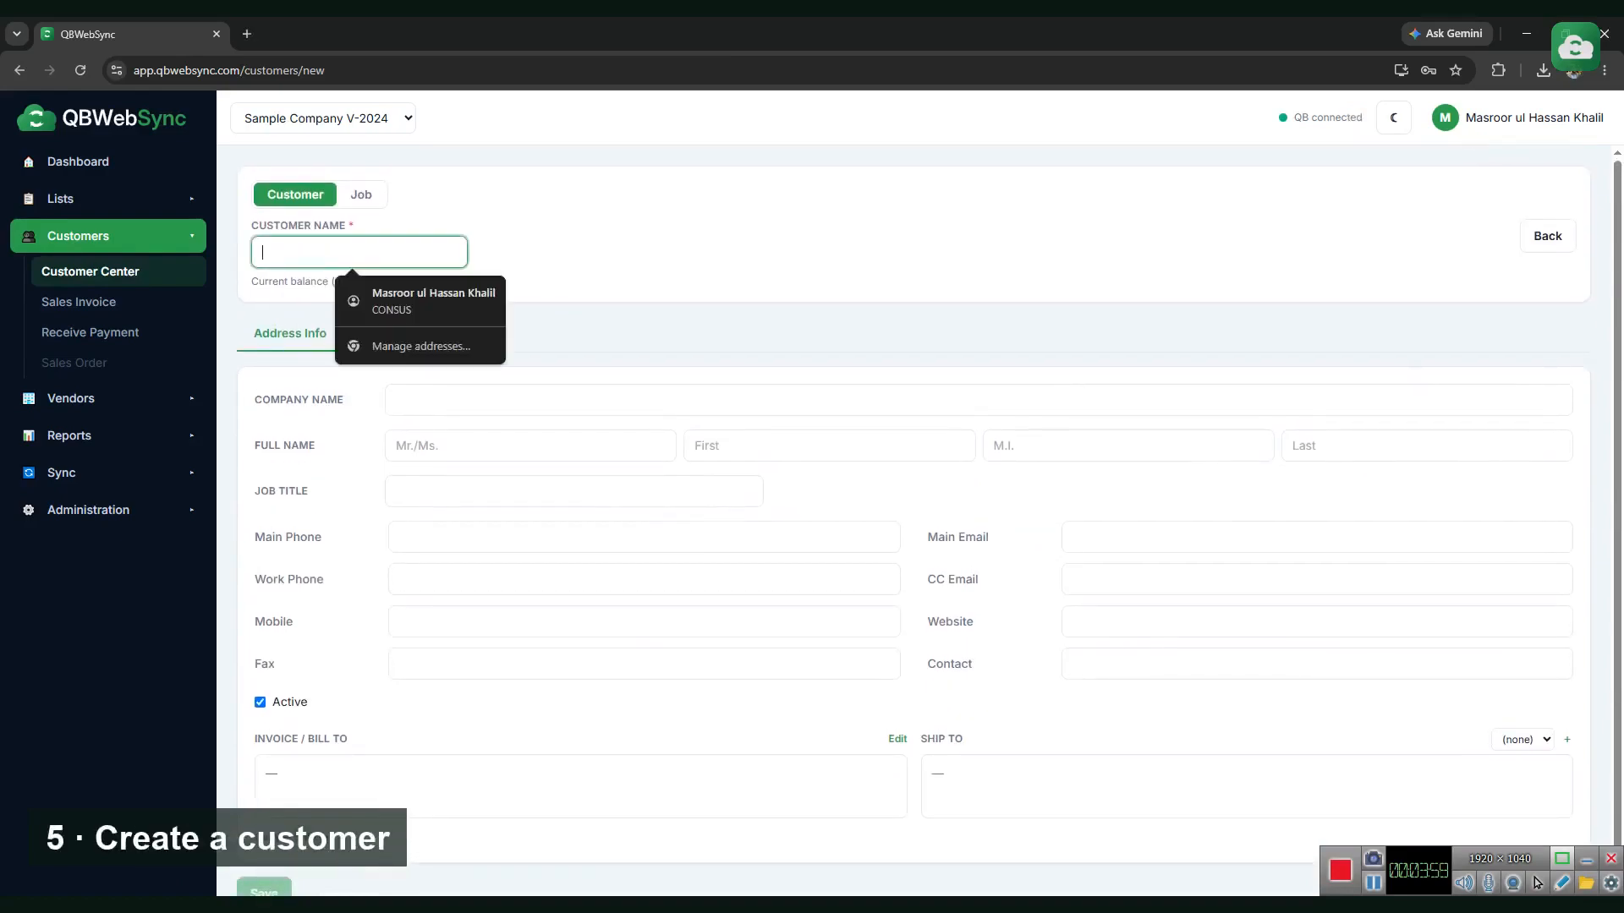
pyautogui.write('Demo ')
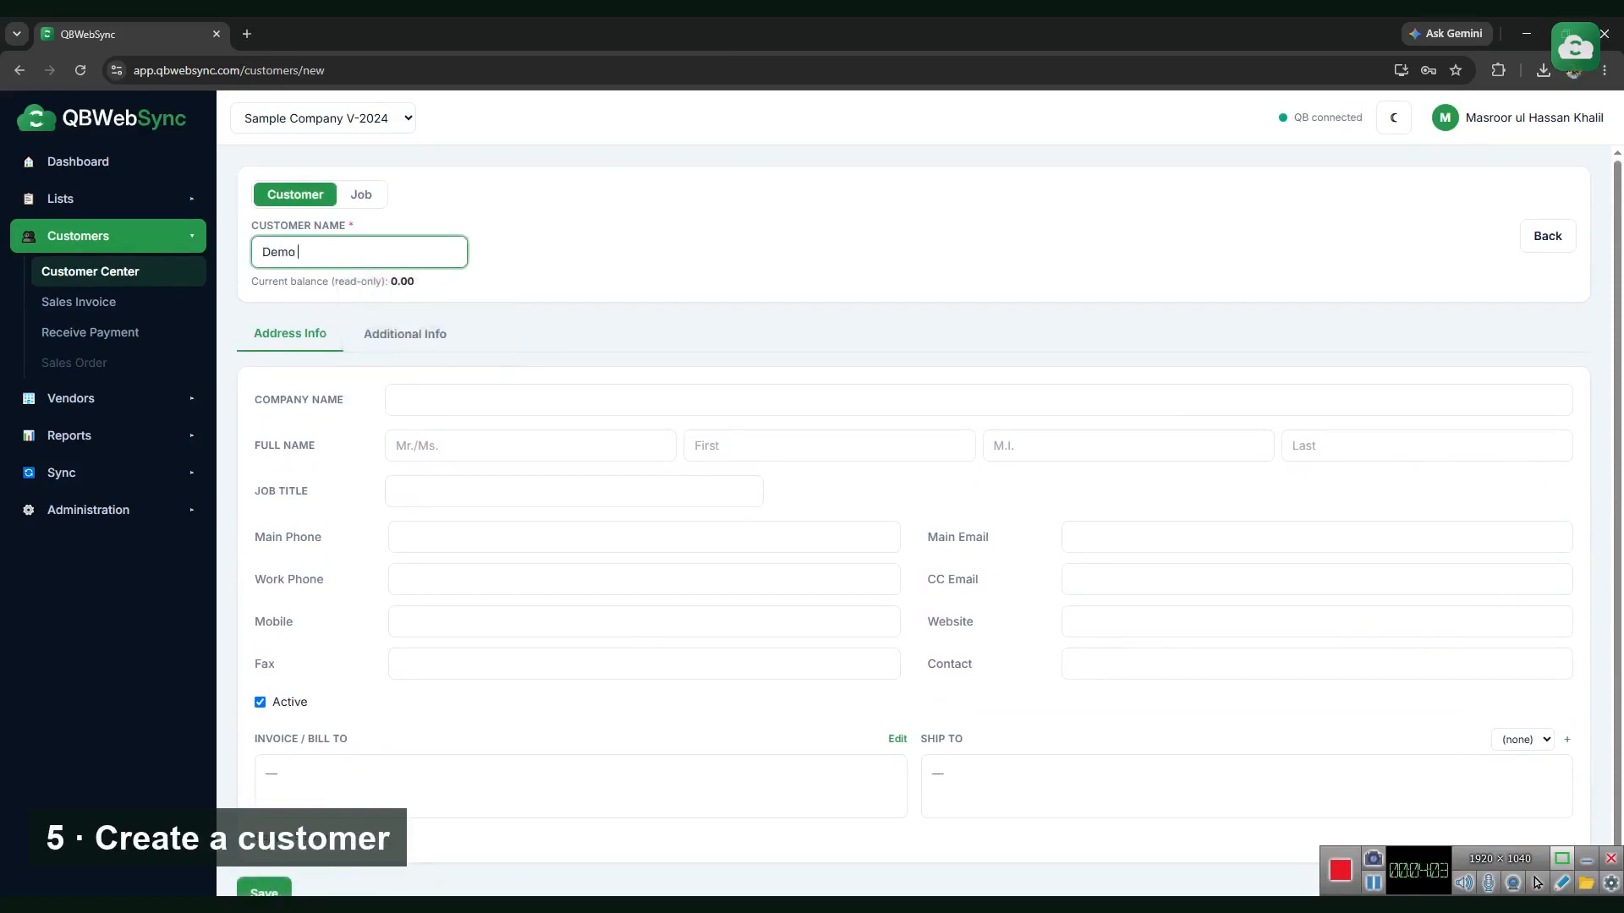
pyautogui.write('Customer')
# Enter "Any Address" as the new customer's invoice address and save the customer record
pyautogui.click(897, 739)
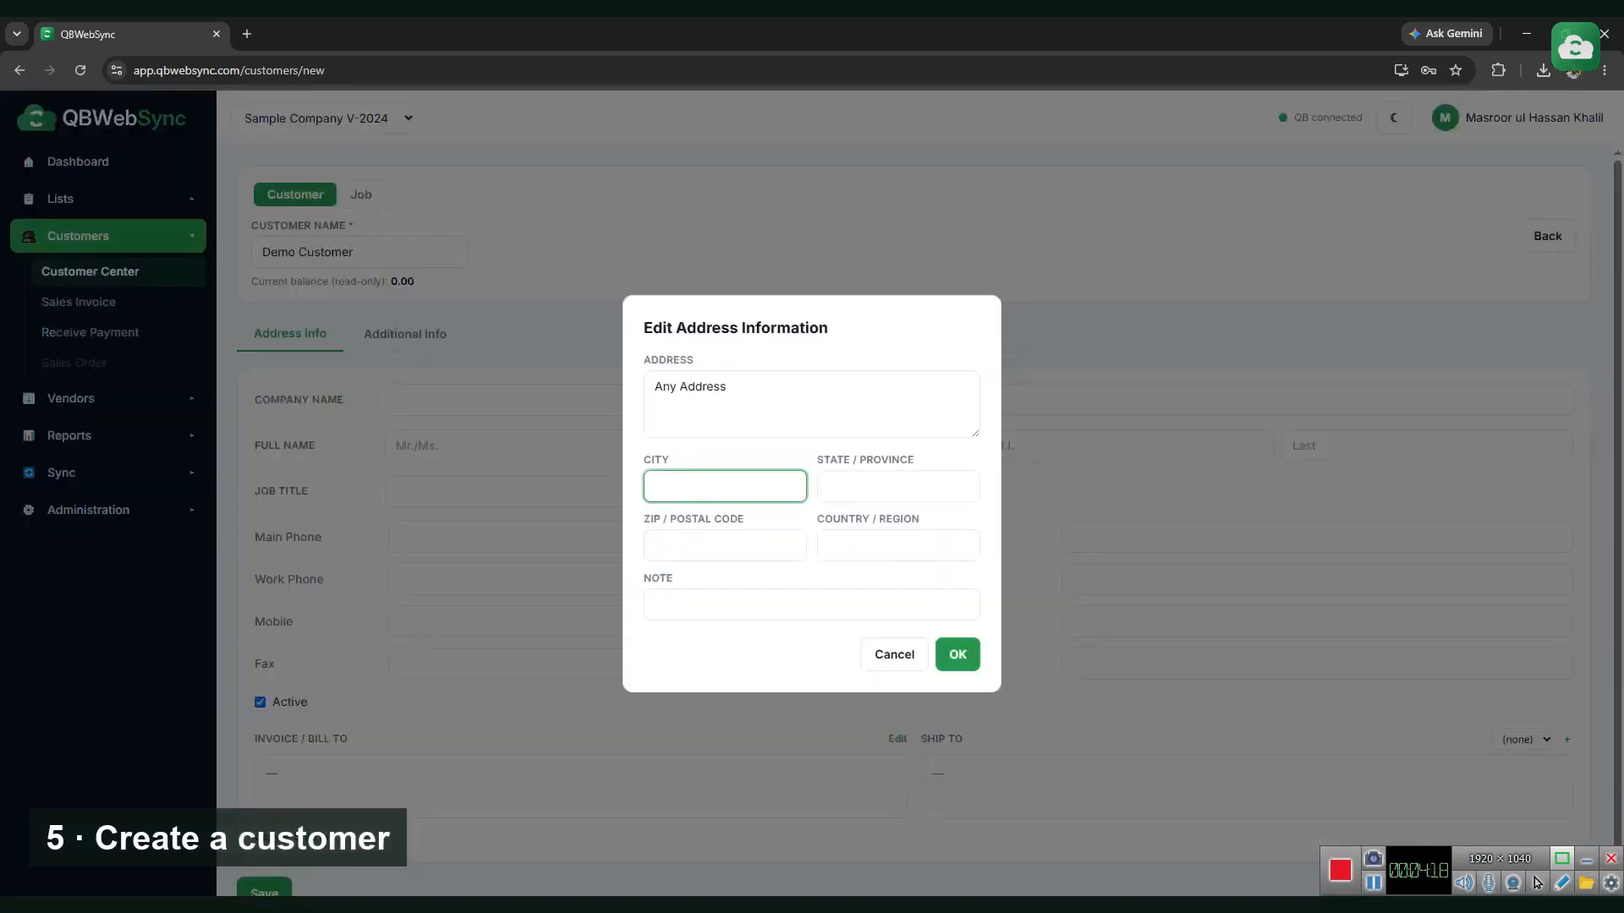
pyautogui.click(726, 386)
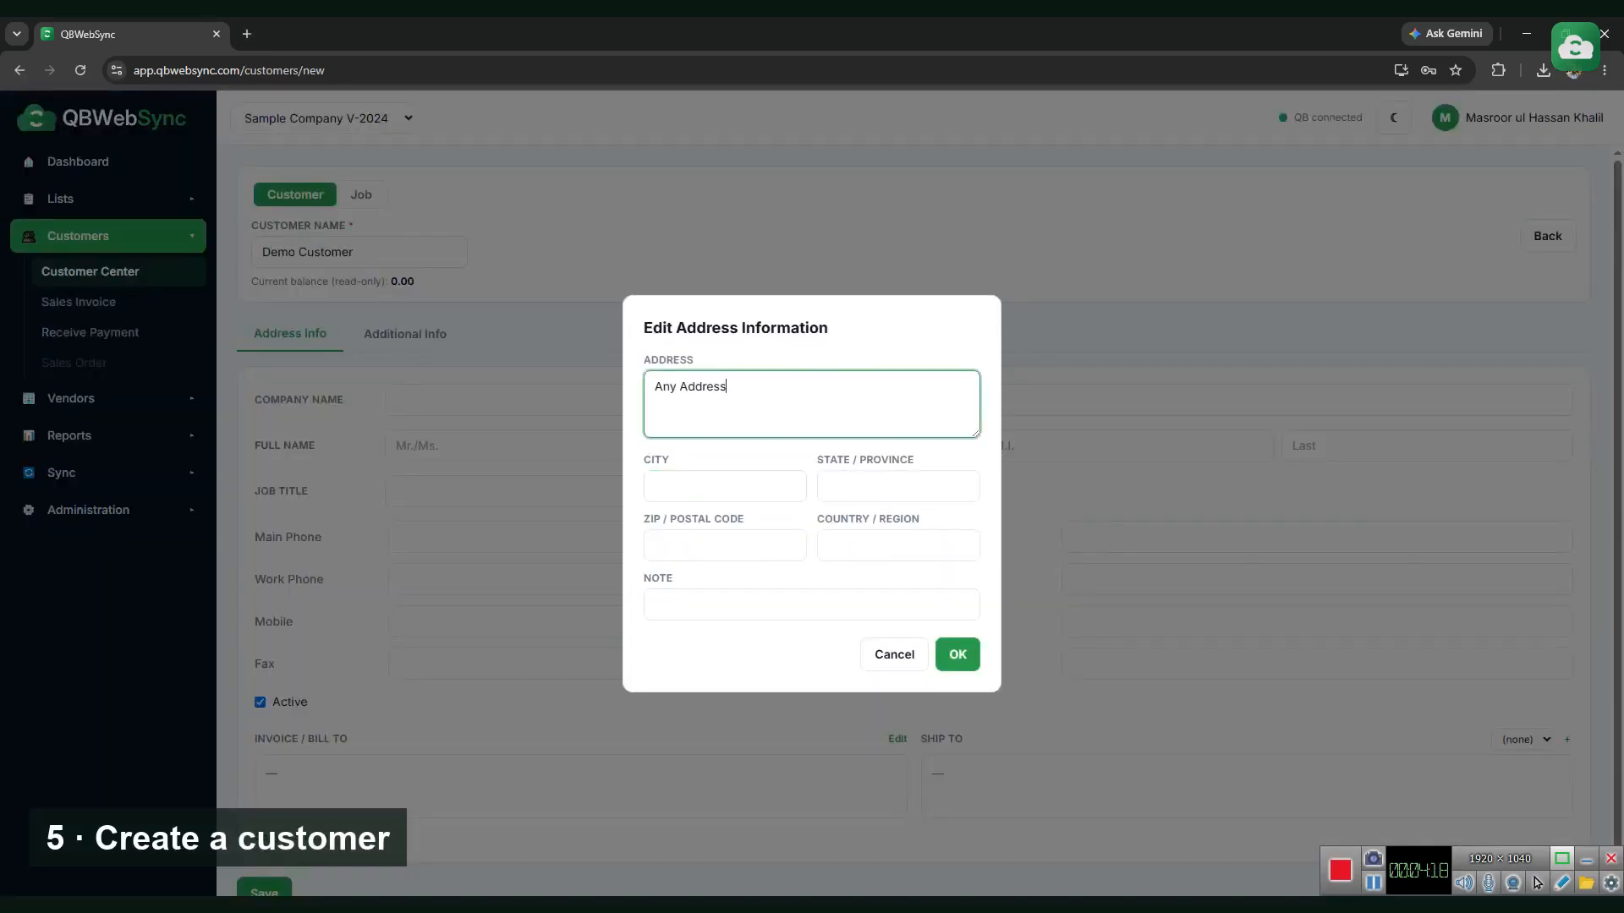
pyautogui.click(957, 654)
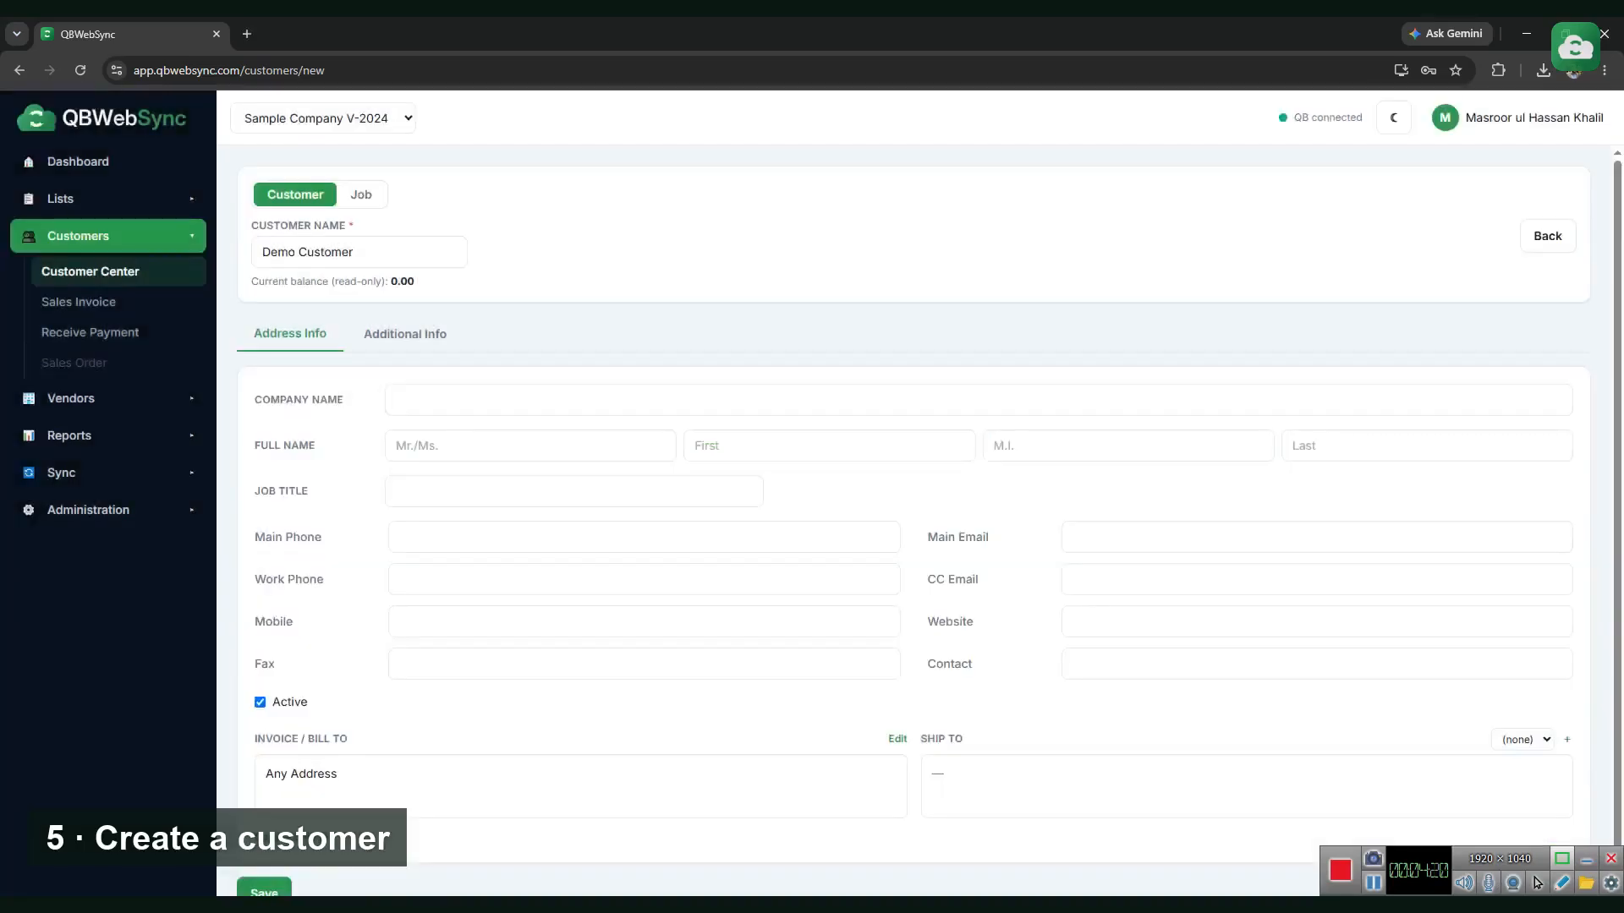
pyautogui.scroll(-1, 913, 520)
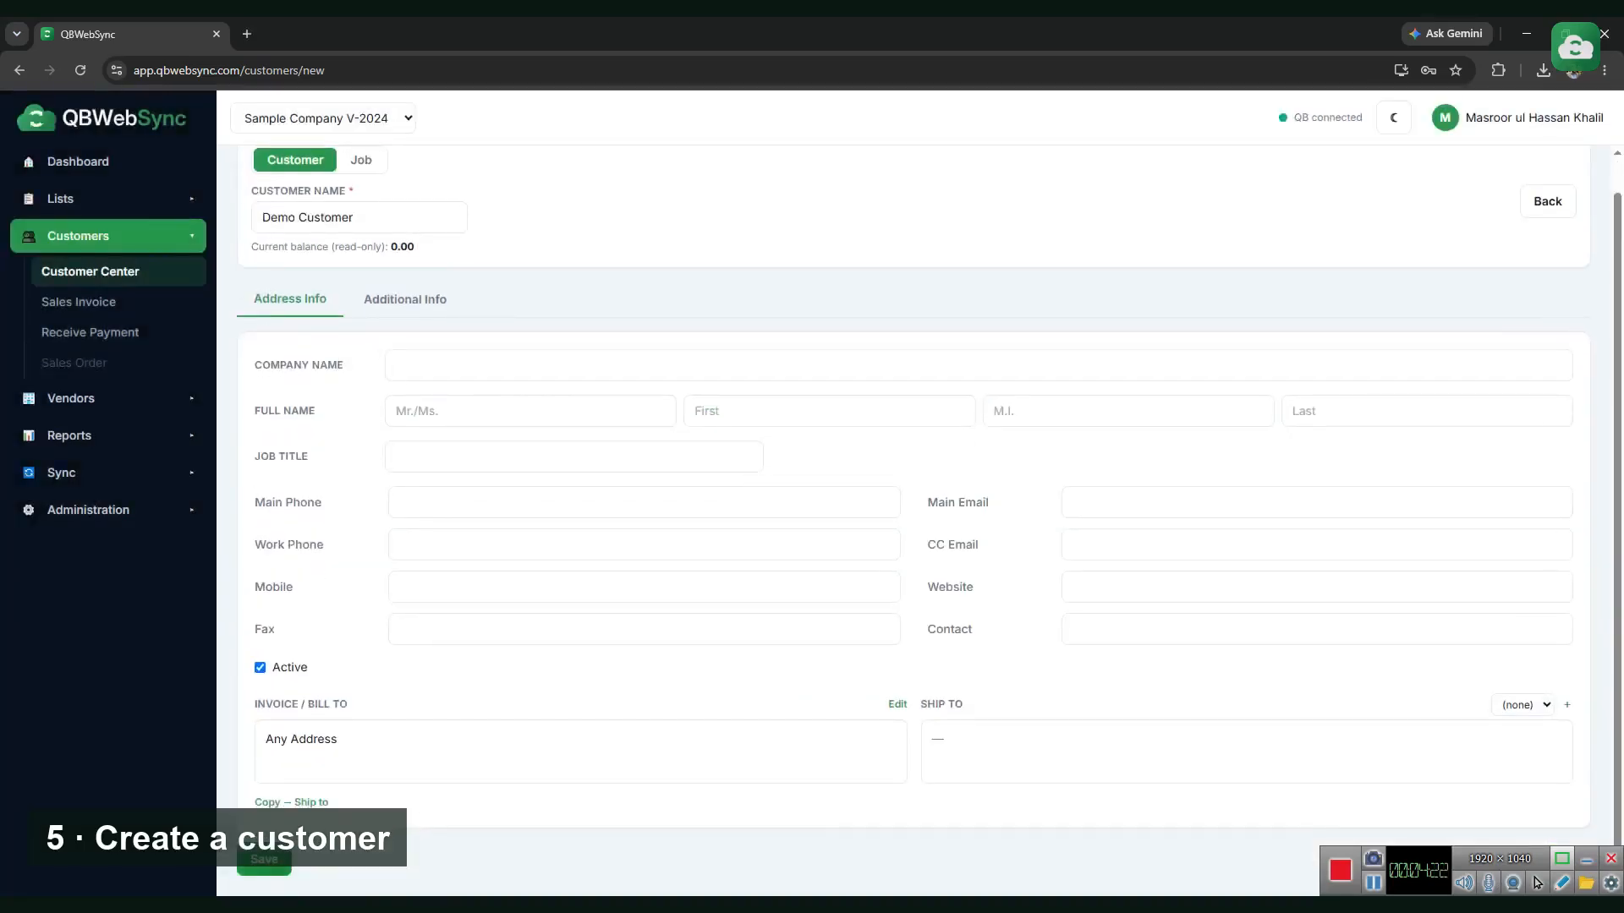
pyautogui.click(264, 861)
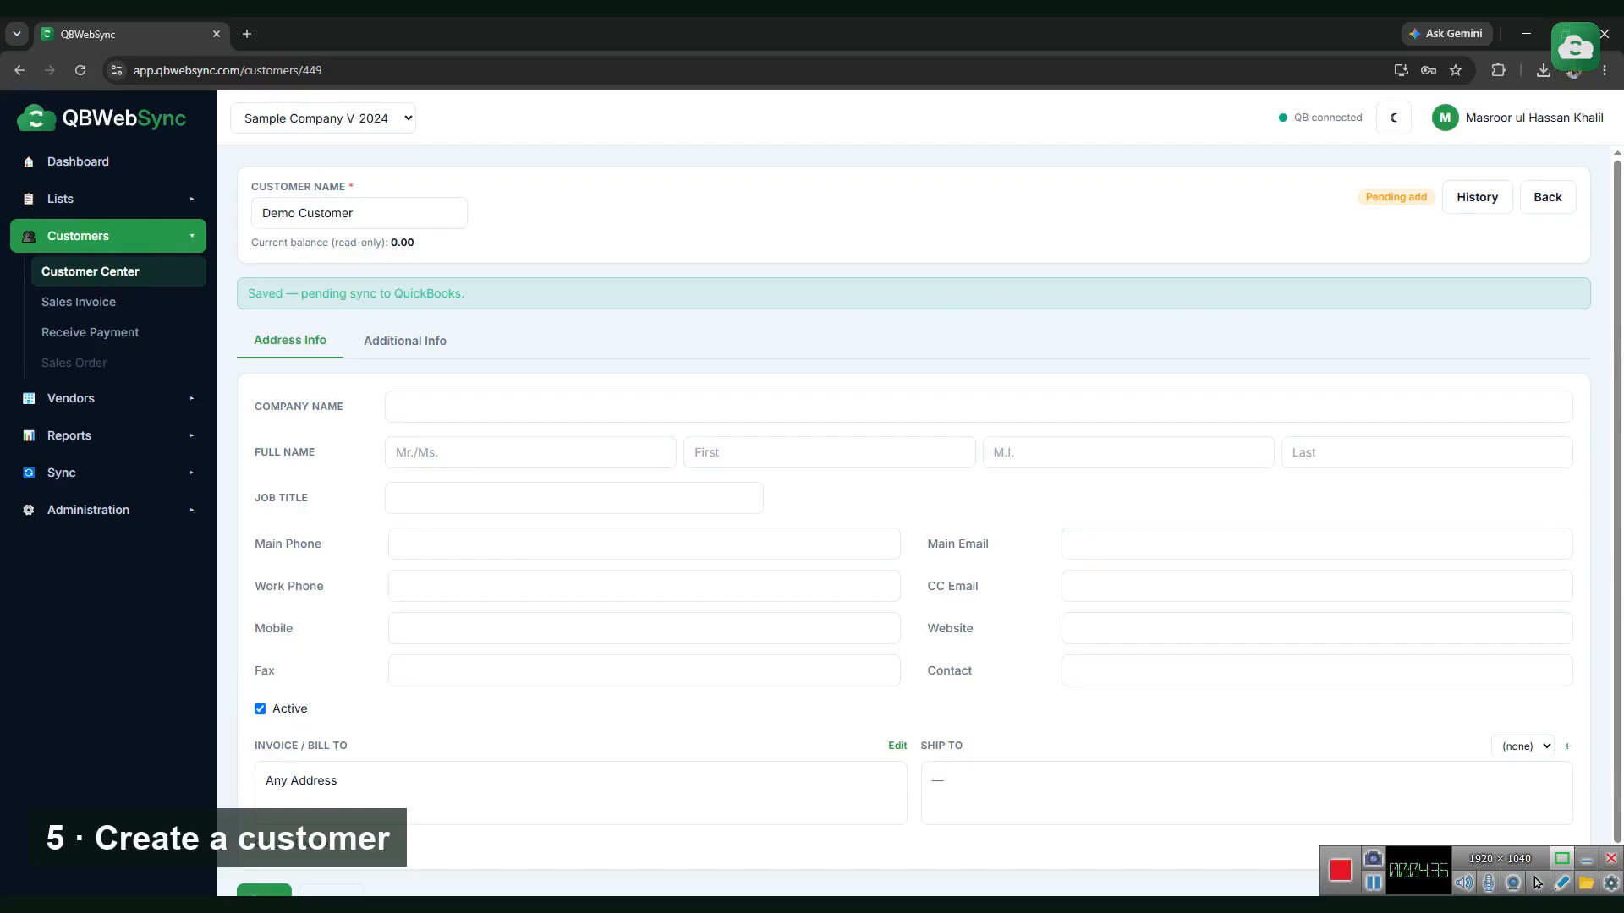
# Search the Customer Center for "demo" to check the new customer's sync status
pyautogui.click(90, 272)
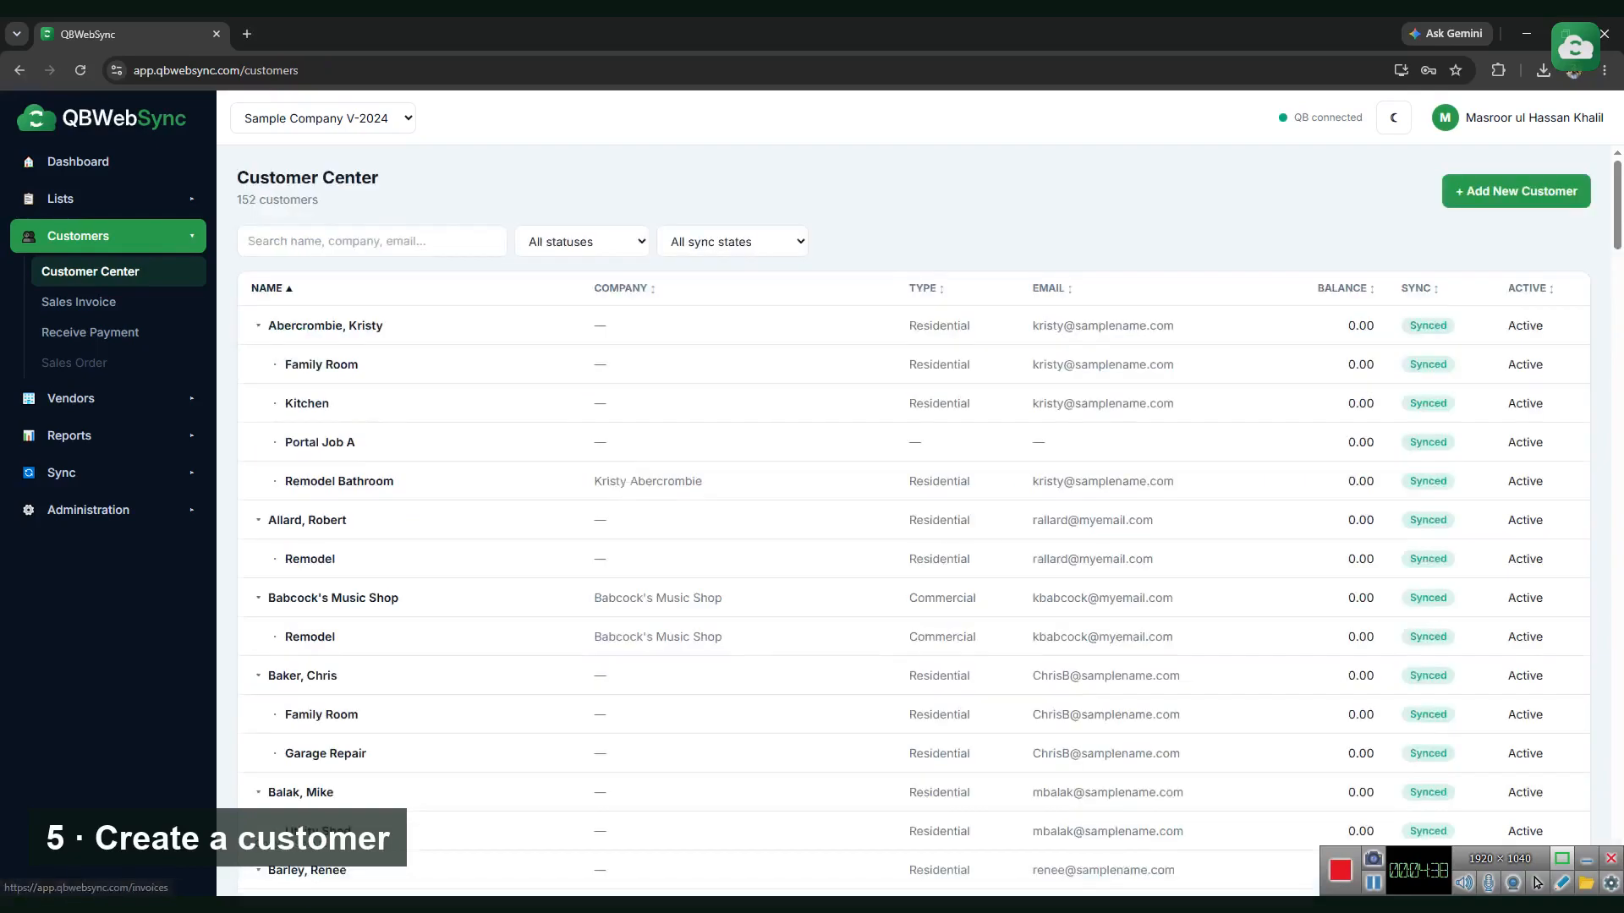
pyautogui.click(364, 242)
pyautogui.write('de')
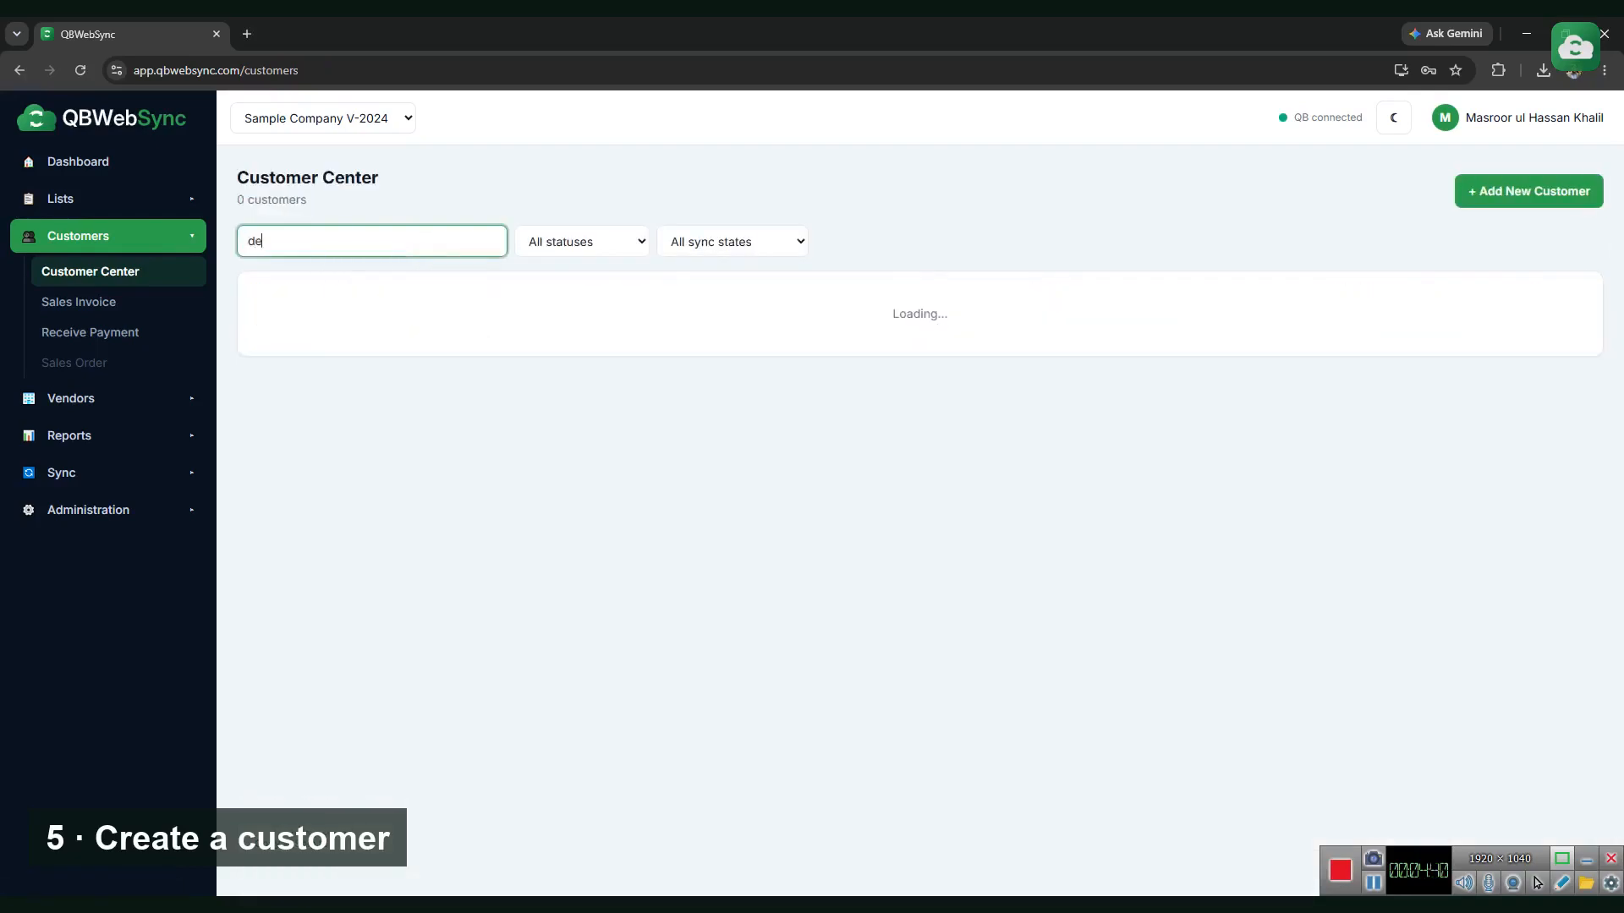
pyautogui.write('mo')
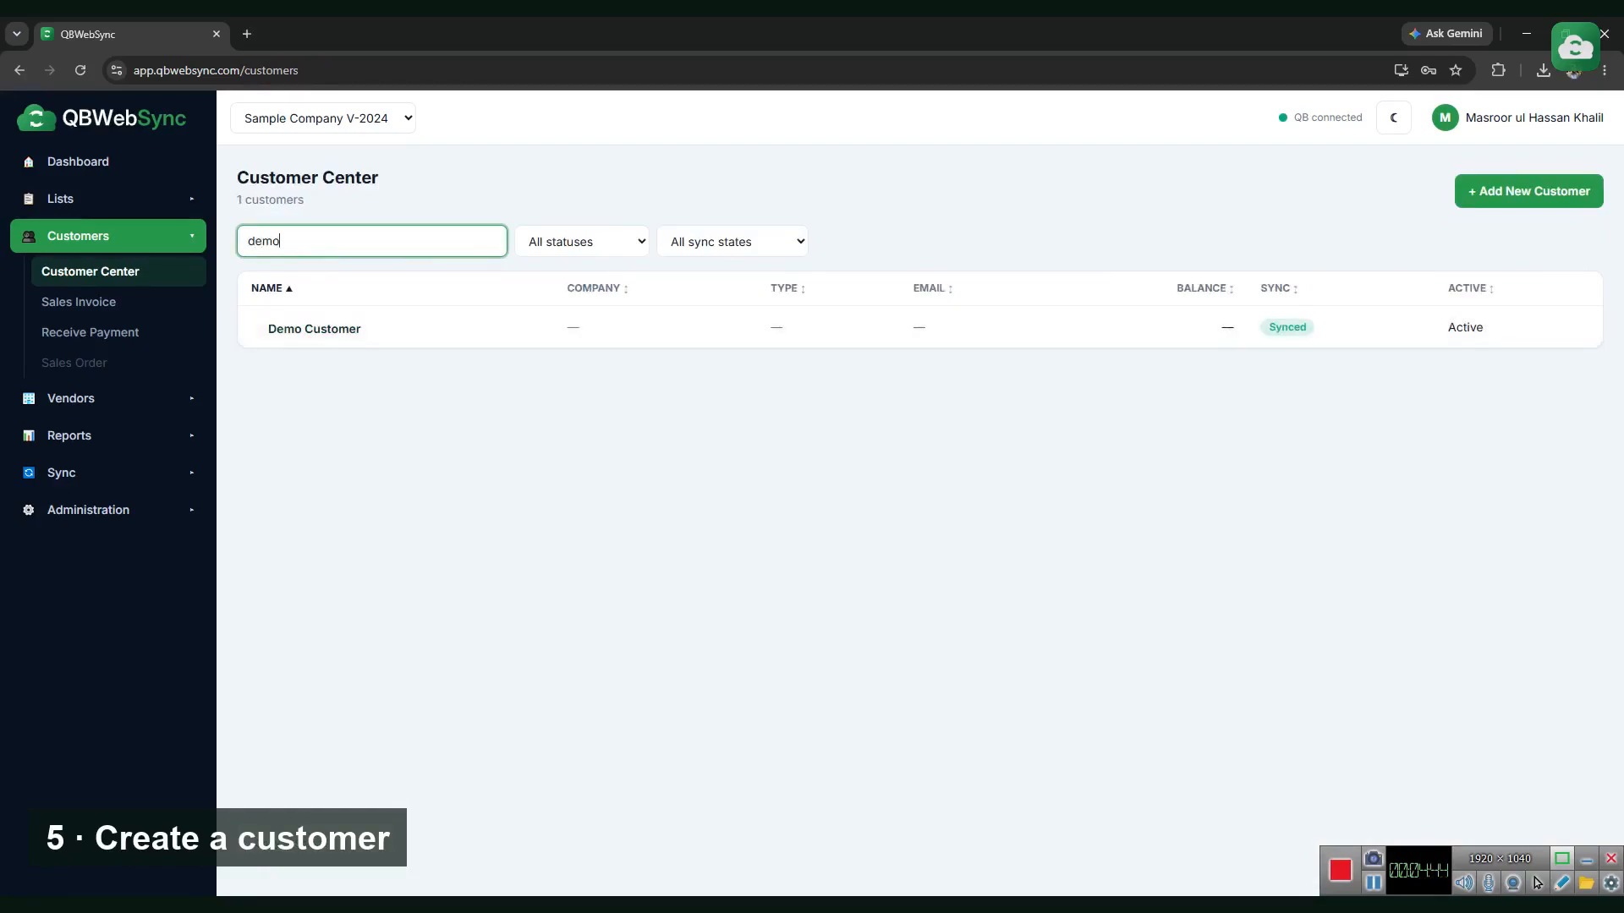
# Switch to QuickBooks Desktop, view Demo Customer's details in its Customer Center, and close the edit form without changes
pyautogui.hotkey('alt', 'Tab')
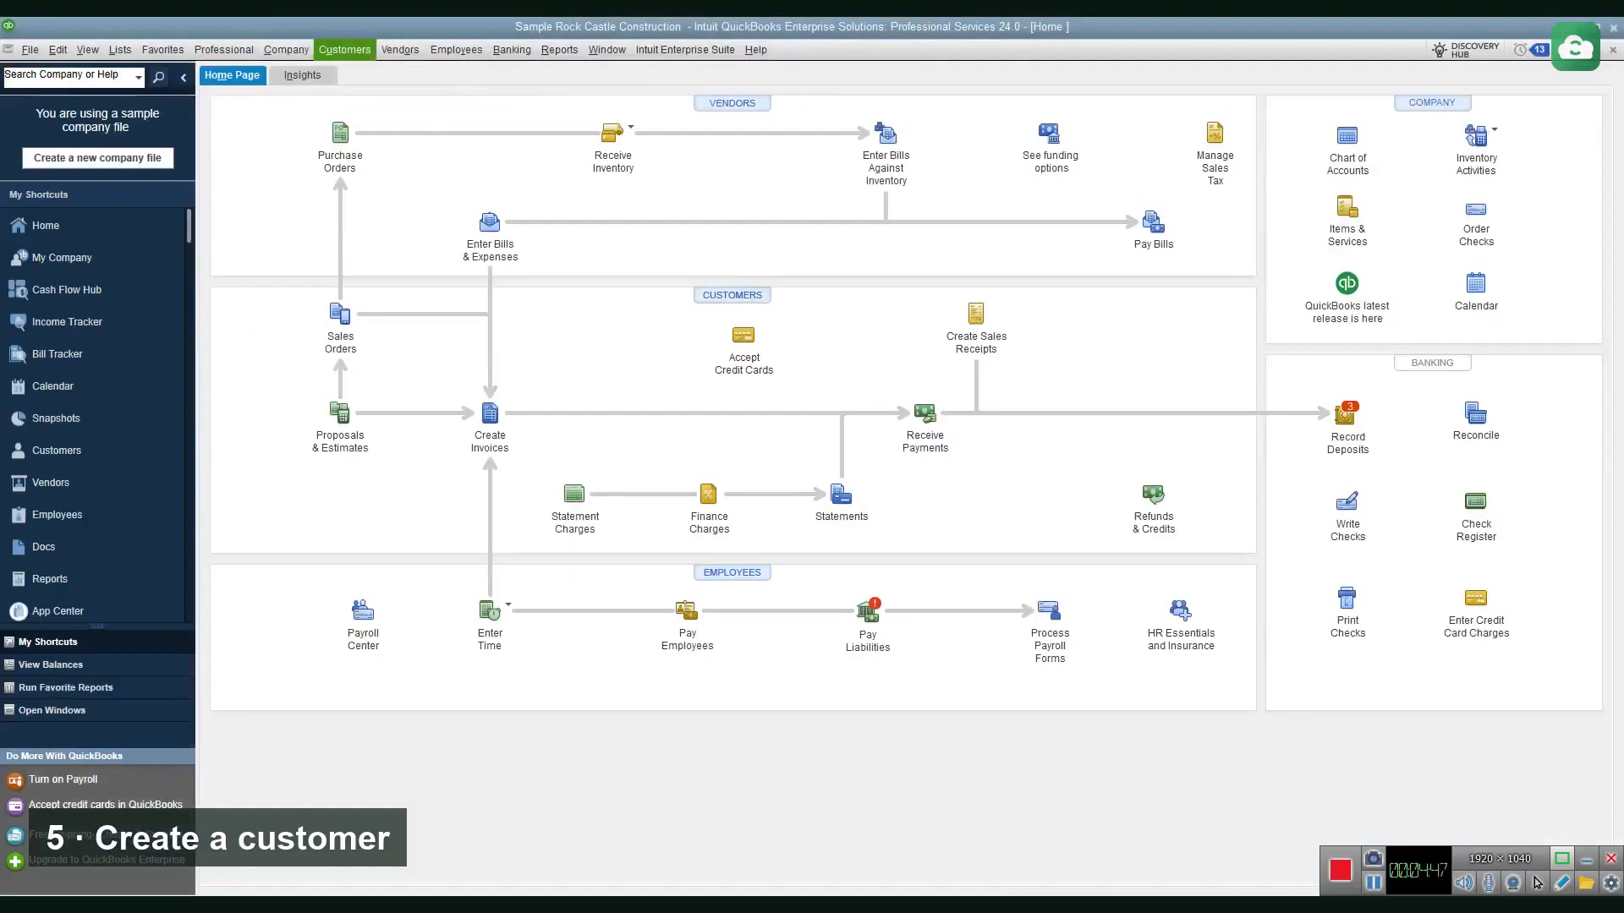
pyautogui.press('Down')
pyautogui.press('Return')
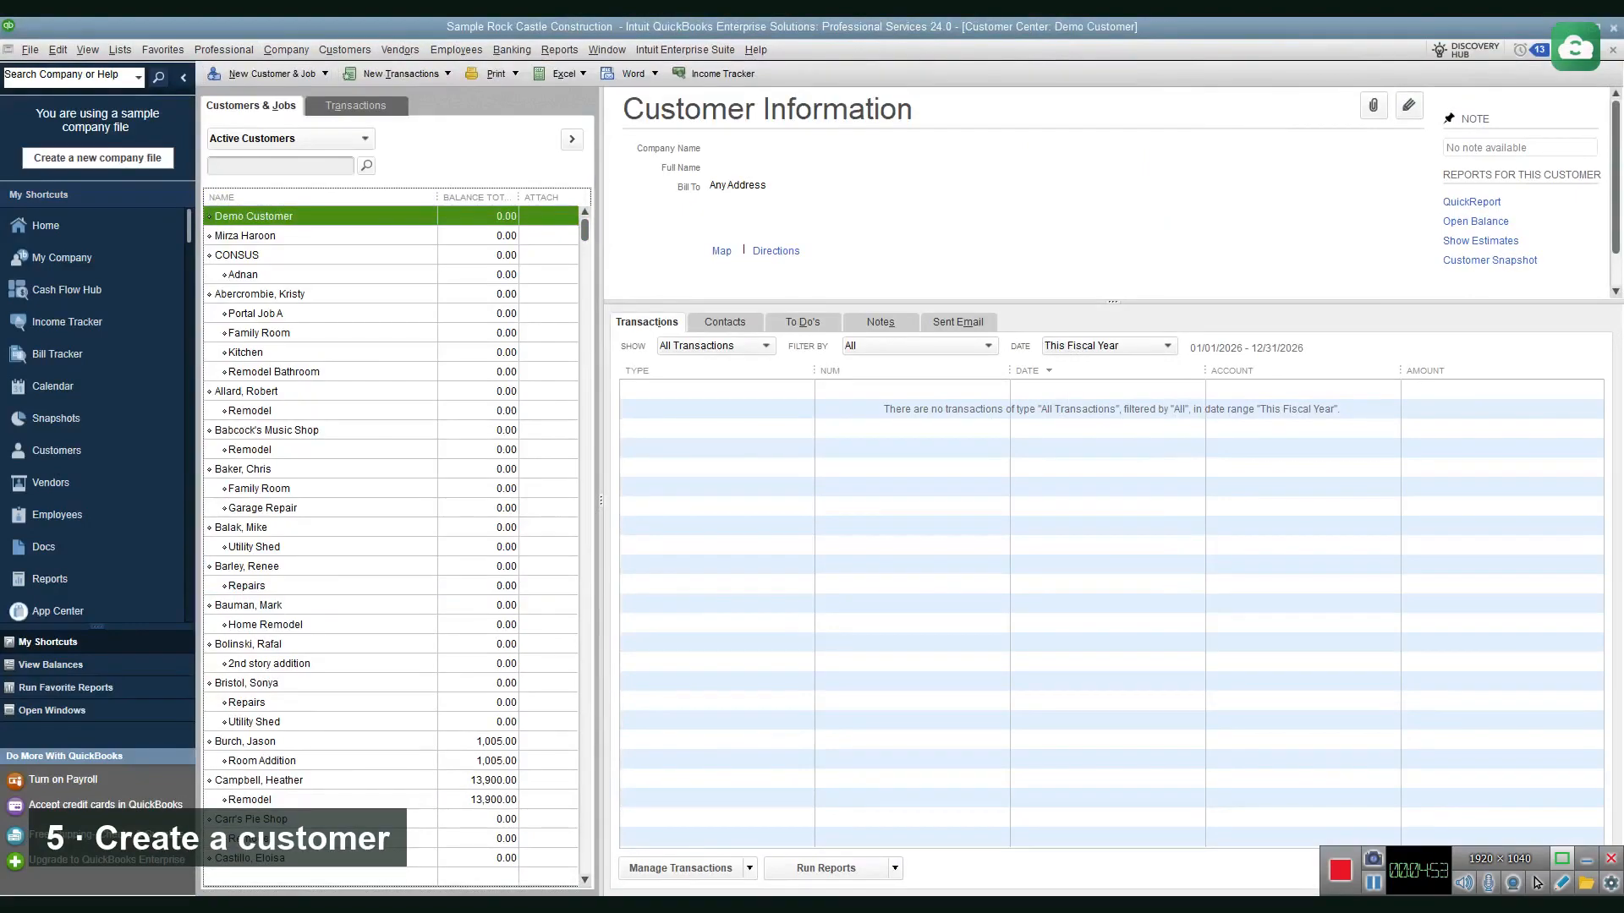
pyautogui.hotkey('ctrl', 'e')
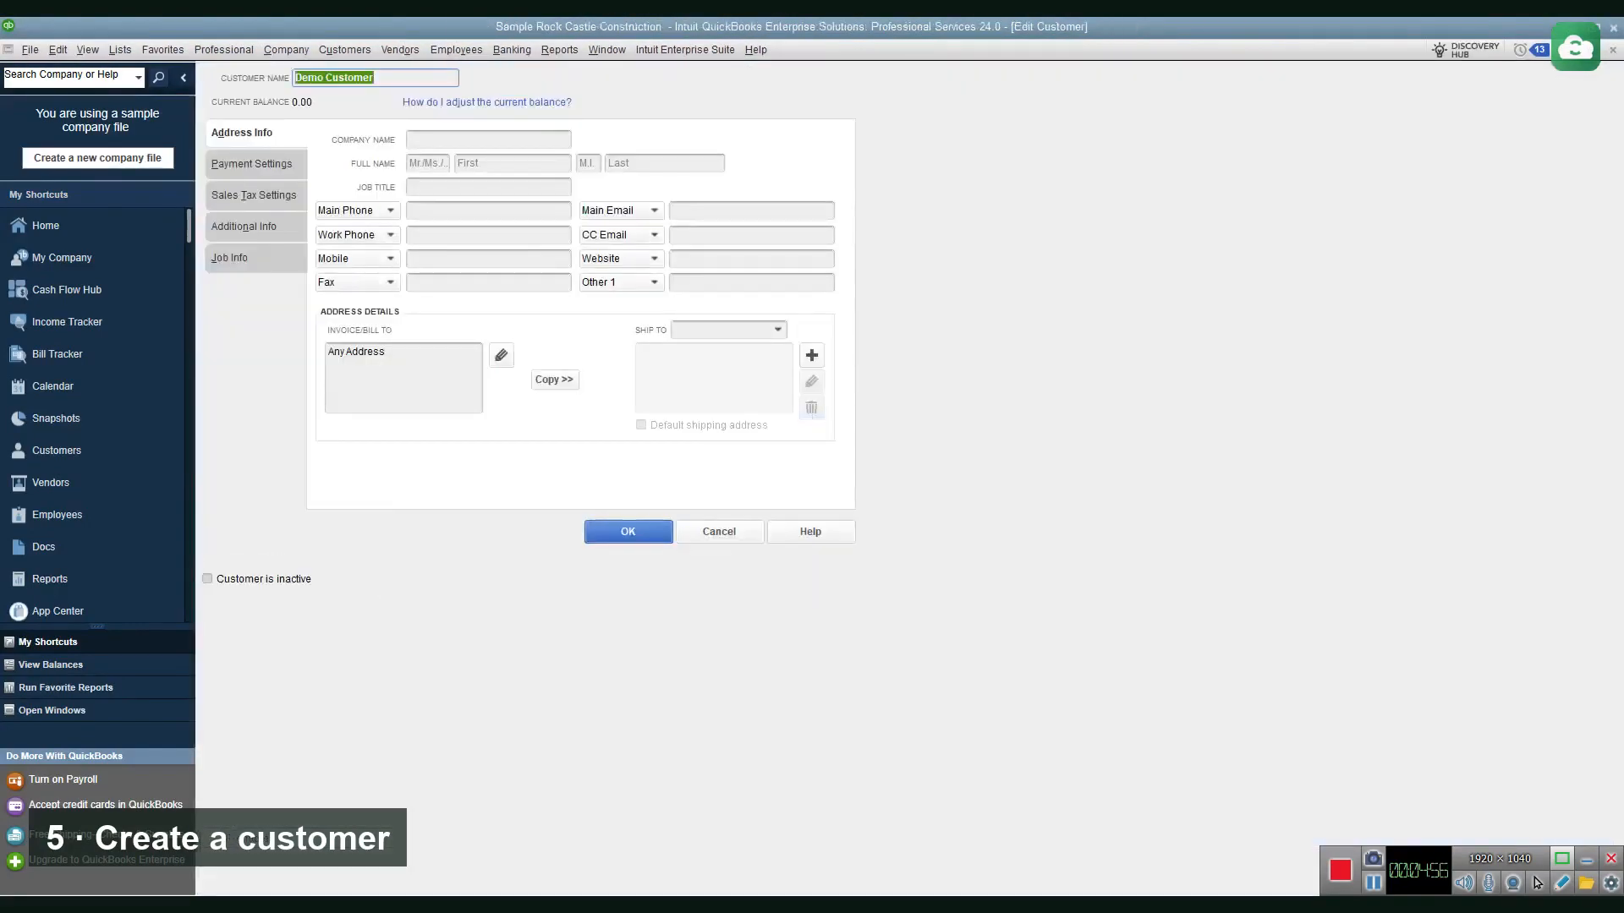
pyautogui.press('Escape')
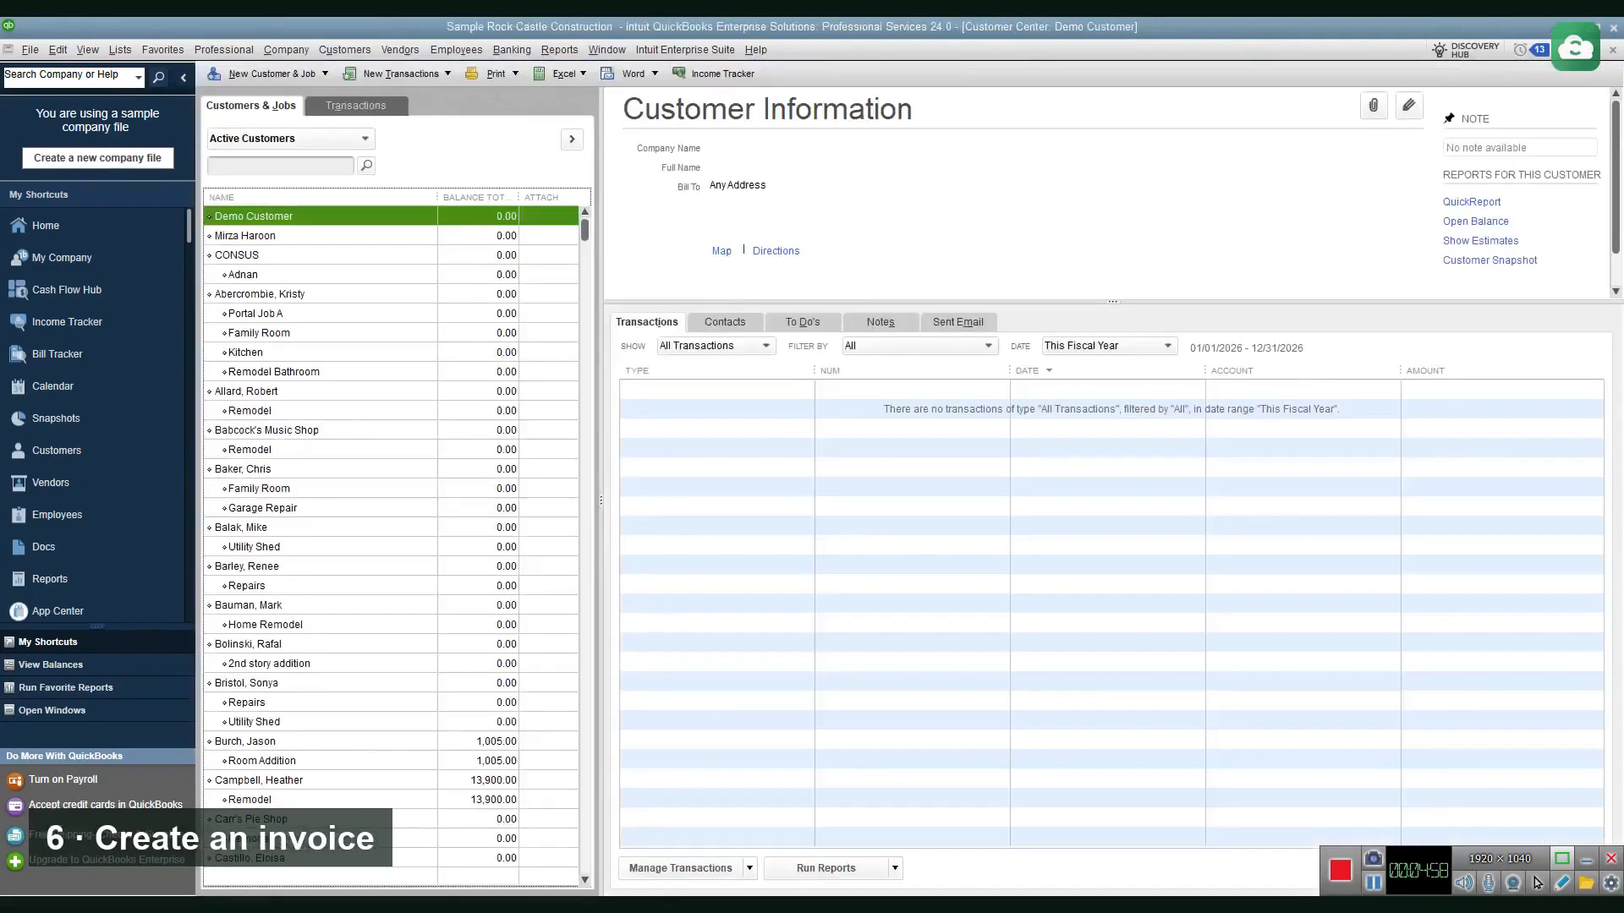
# Return to the QBWebSync portal and start a new sales invoice for Demo Customer
pyautogui.hotkey('alt', 'Tab')
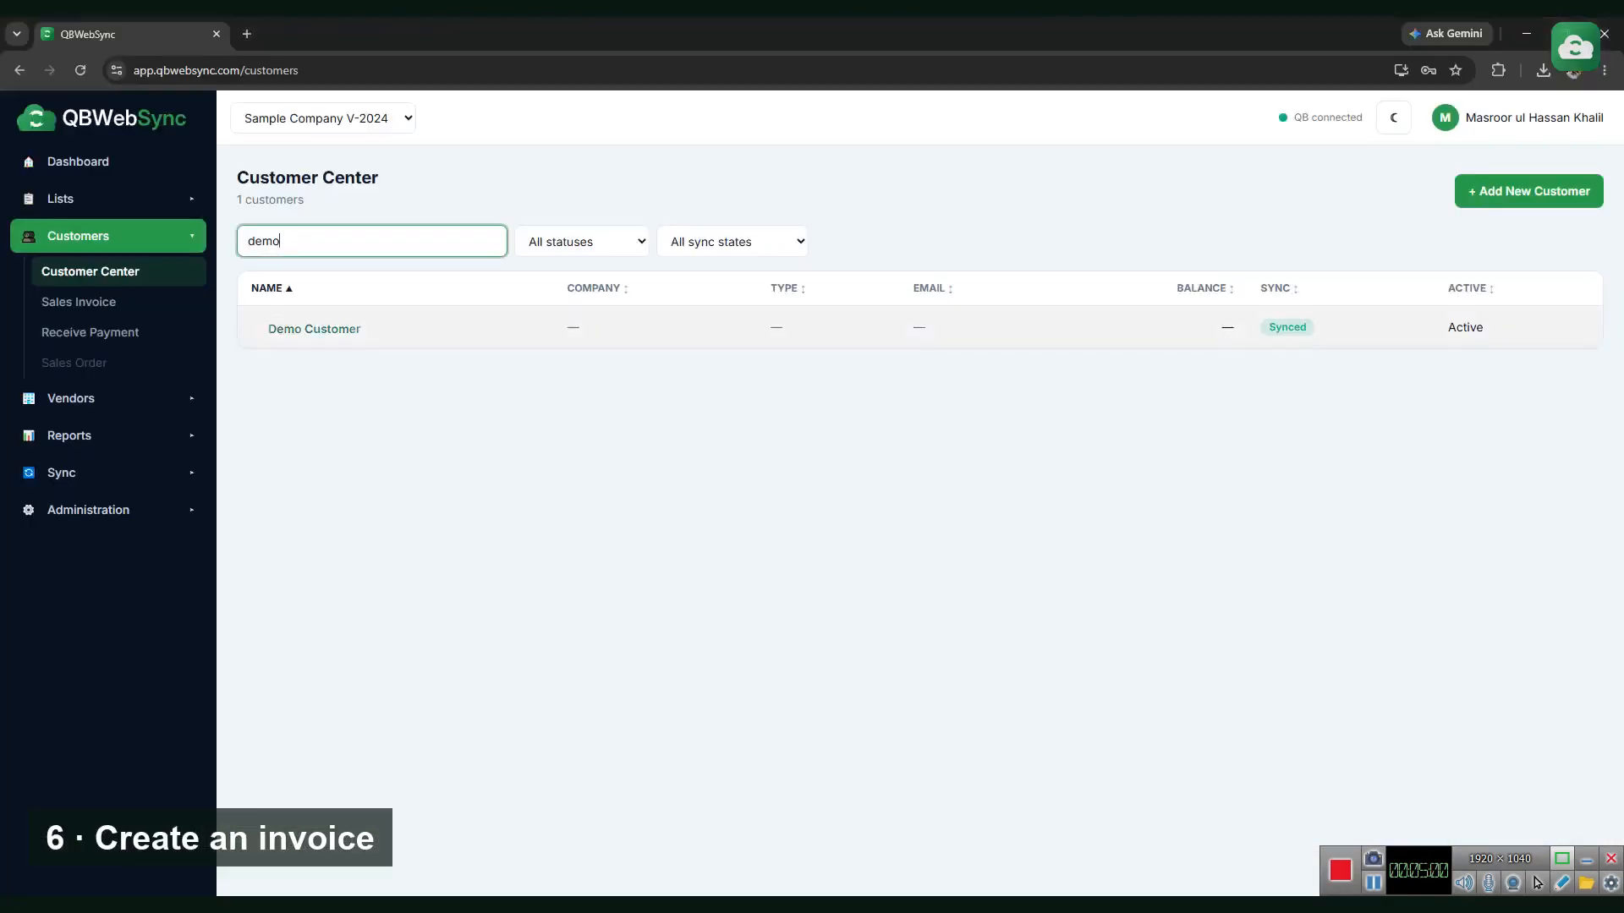
pyautogui.click(78, 302)
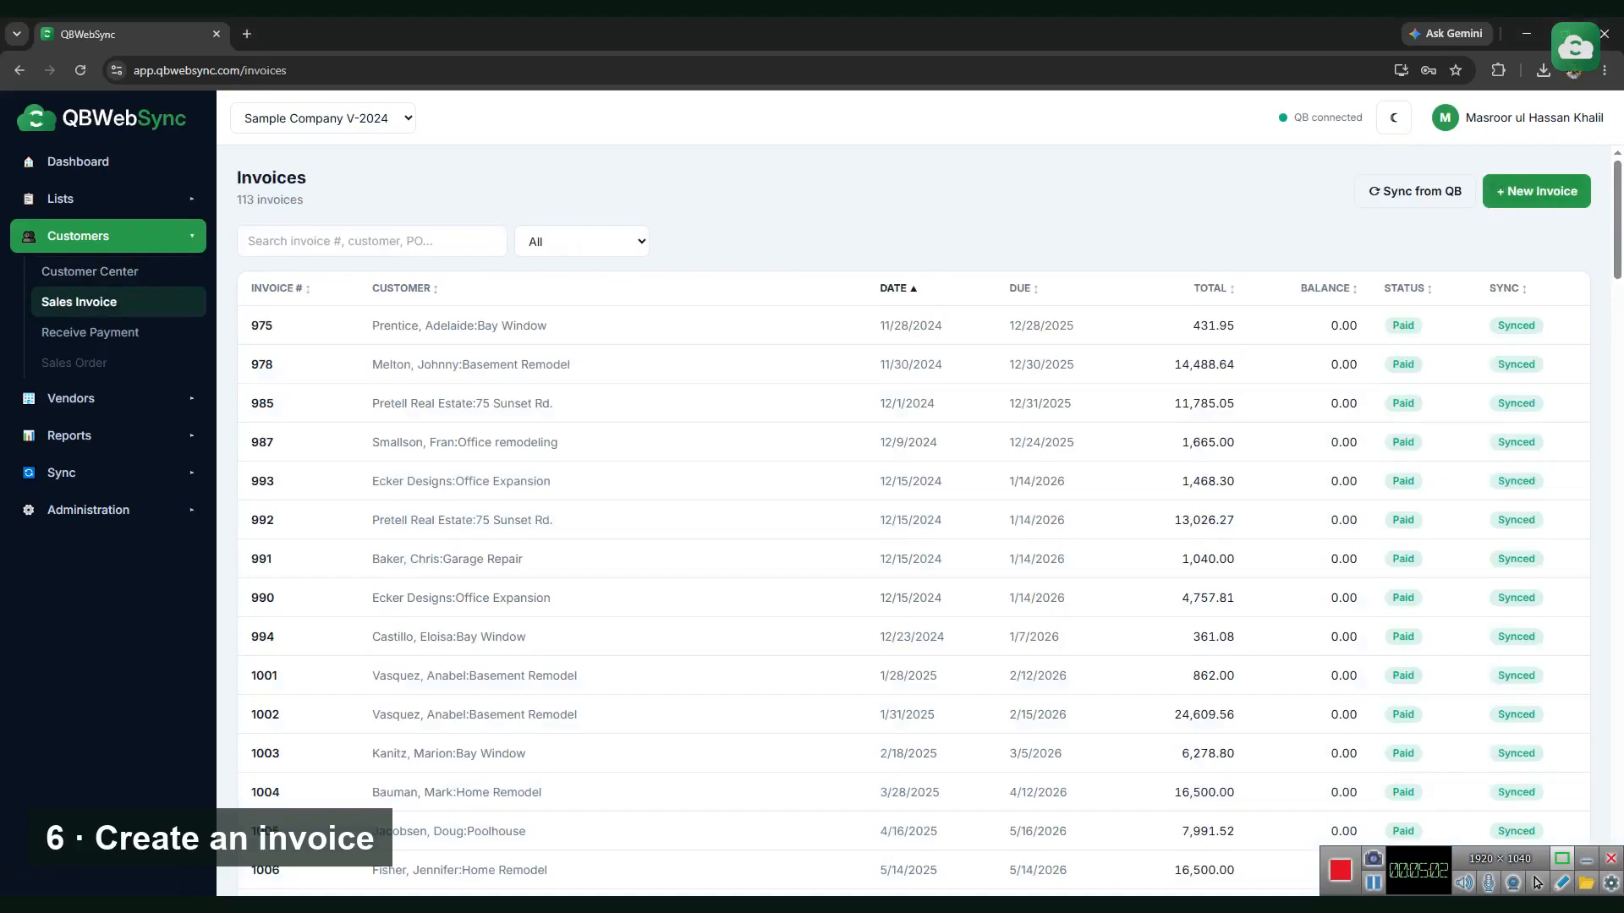
pyautogui.click(1537, 191)
pyautogui.click(458, 213)
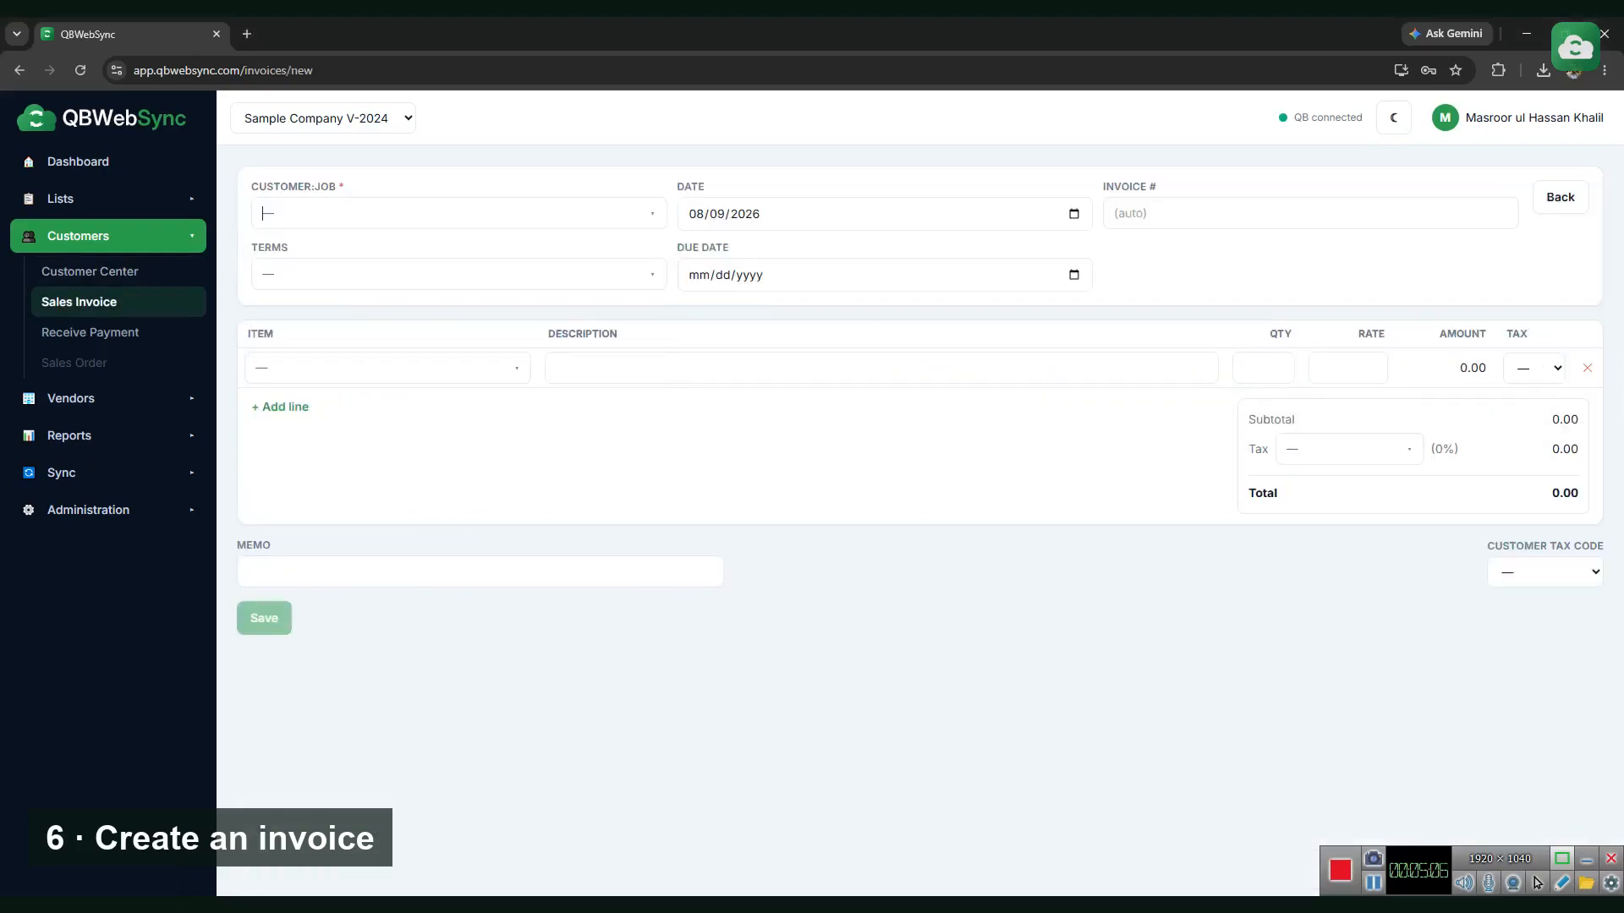
pyautogui.write('dem')
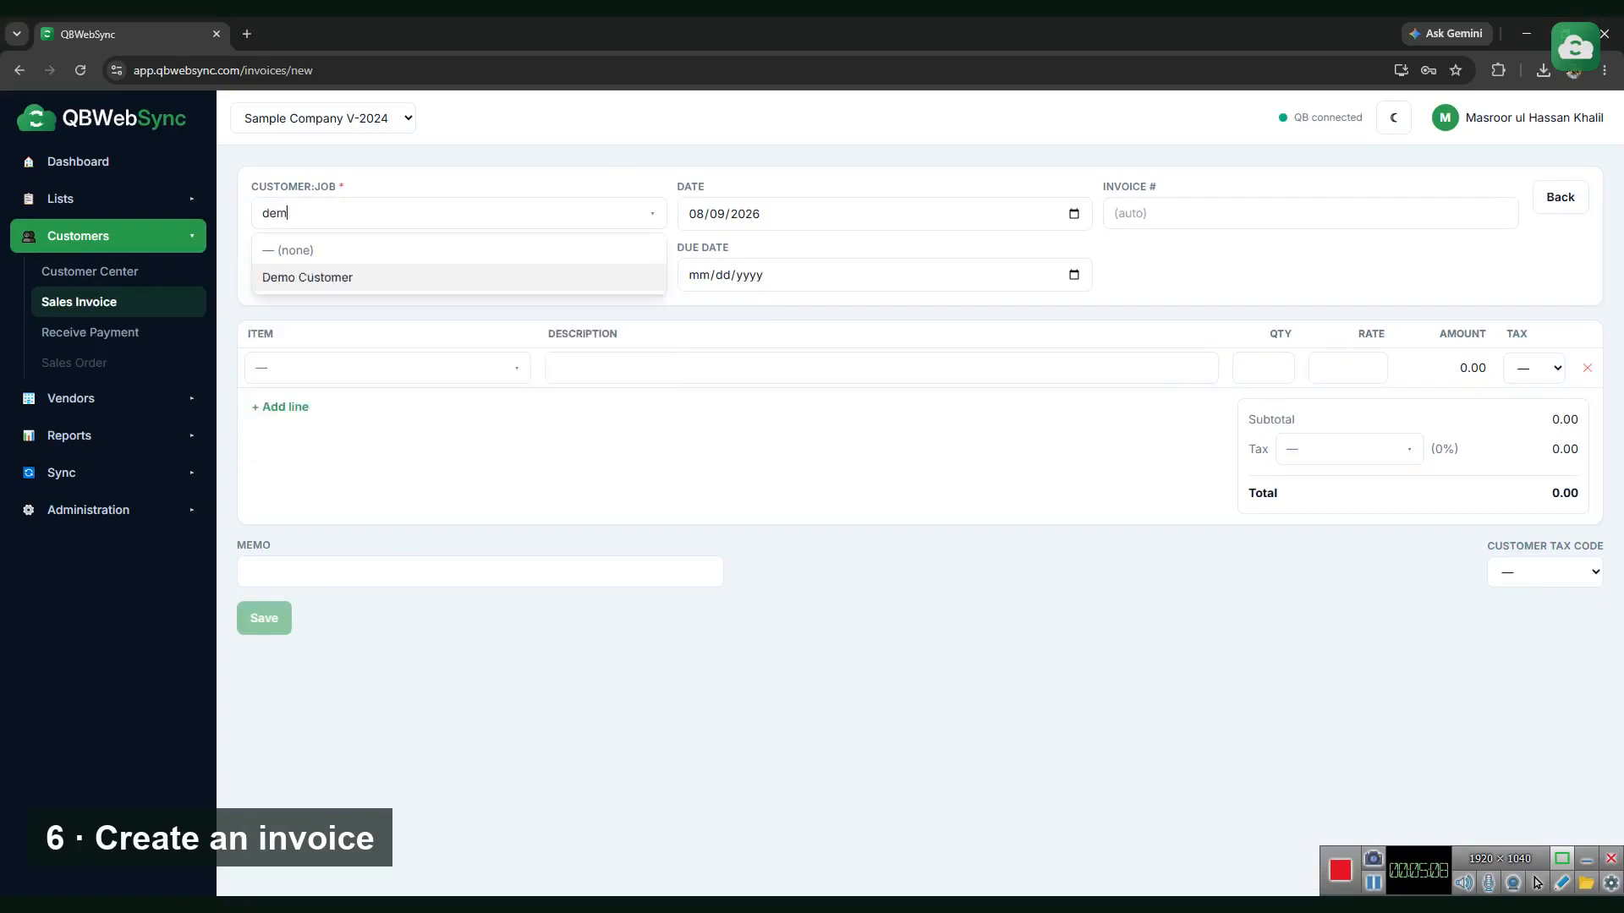
pyautogui.press('Return')
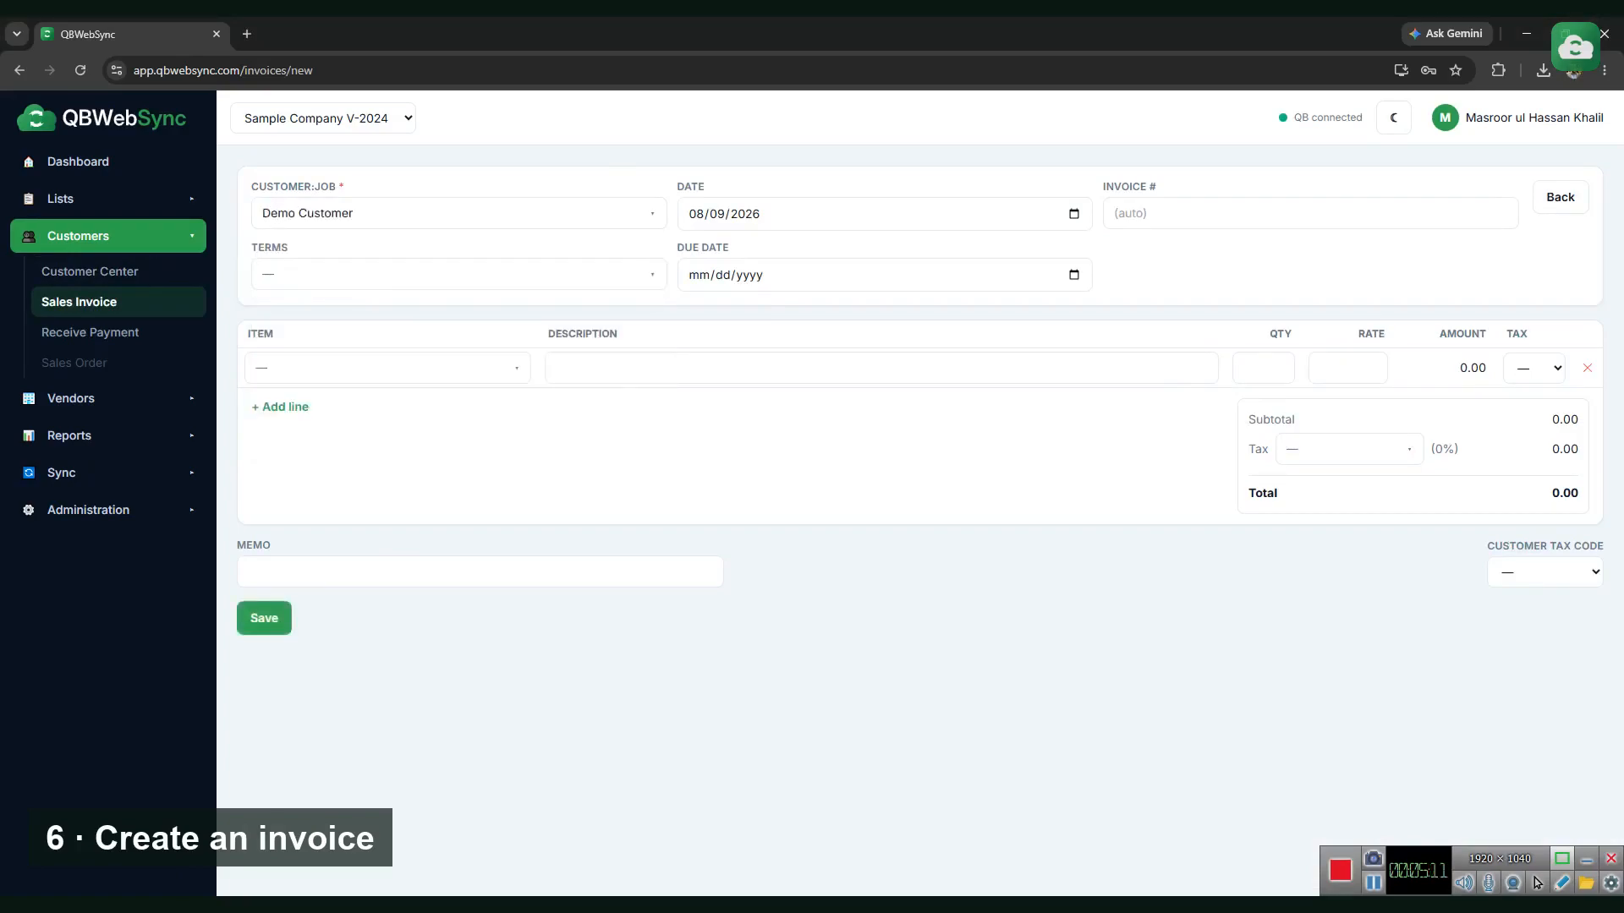
# Set the first invoice line's item to Blueprints, change the item to Installation, and enter a quantity of 10
pyautogui.click(381, 367)
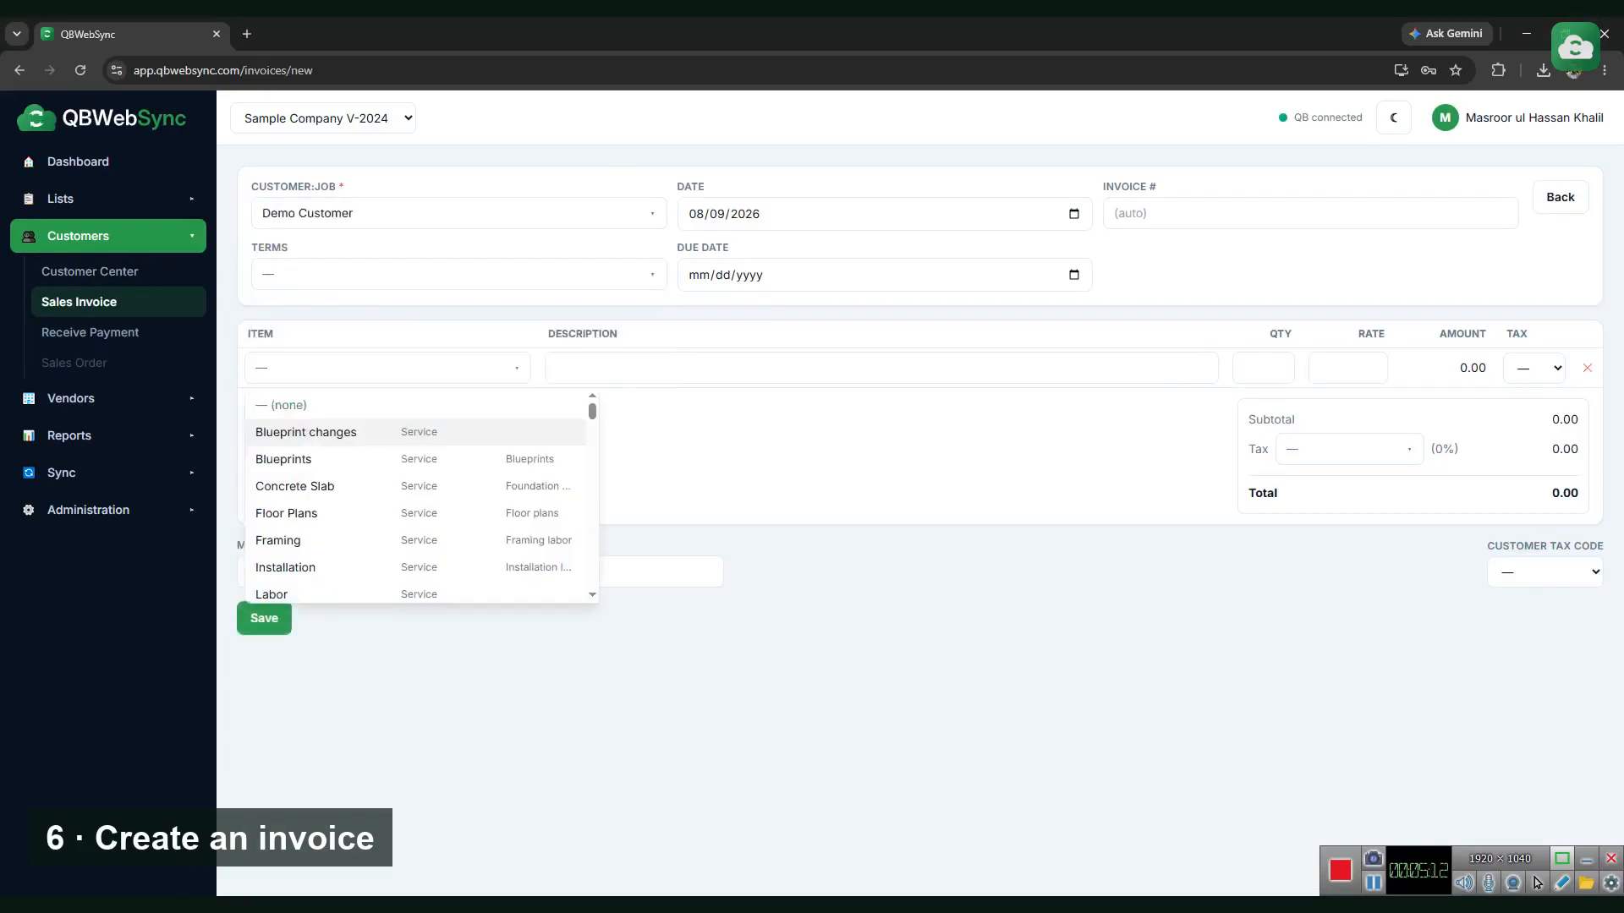
pyautogui.press('Return')
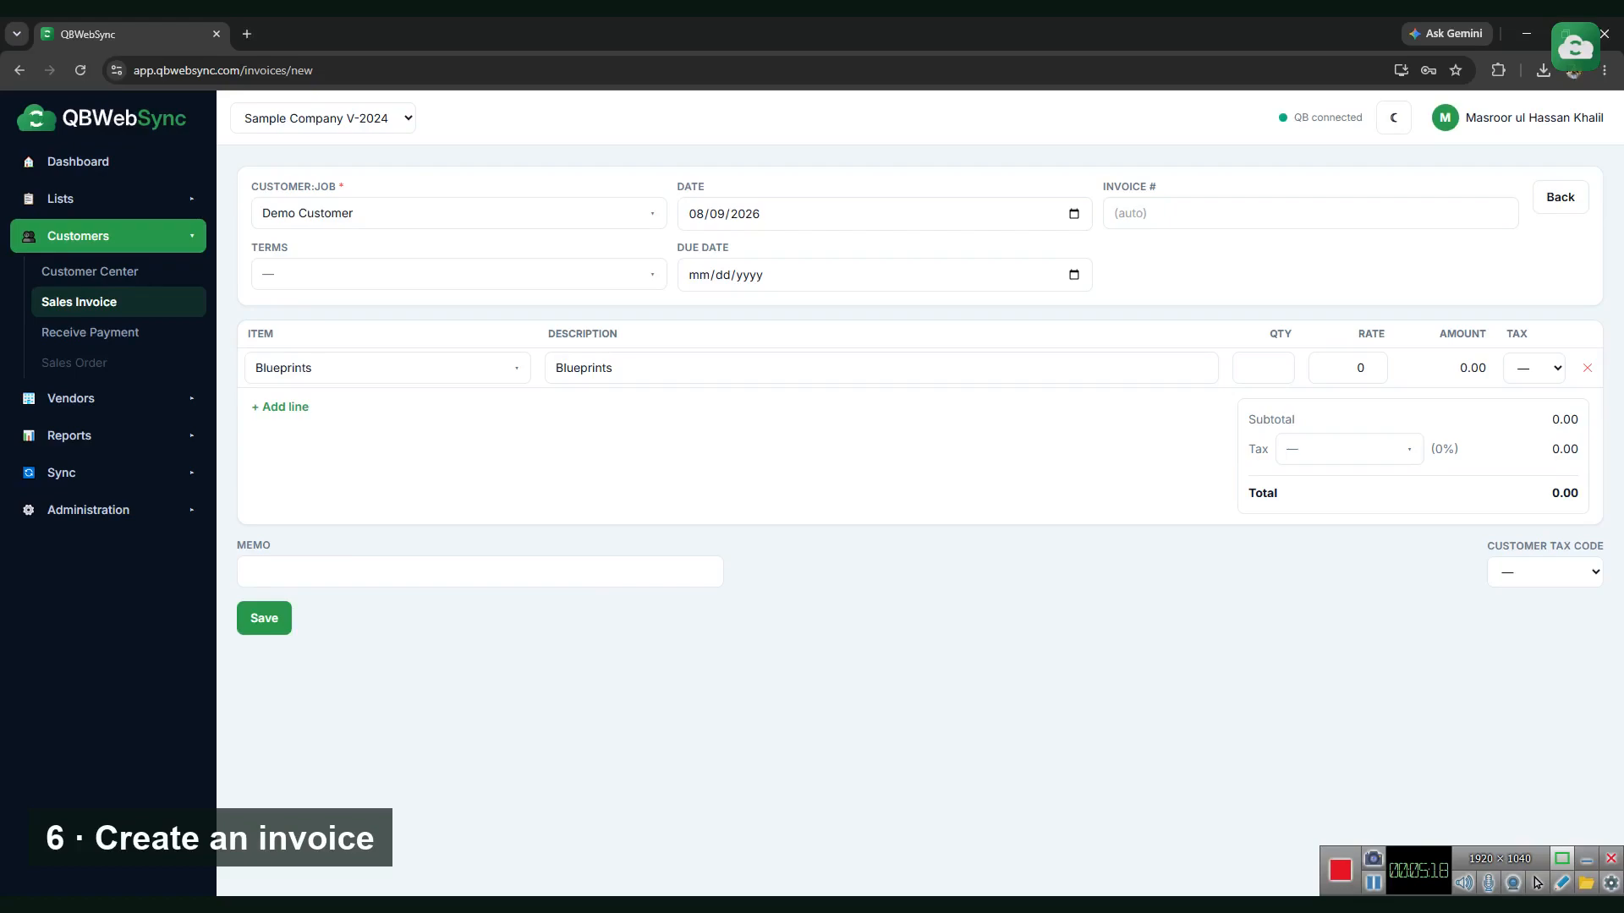
pyautogui.click(388, 368)
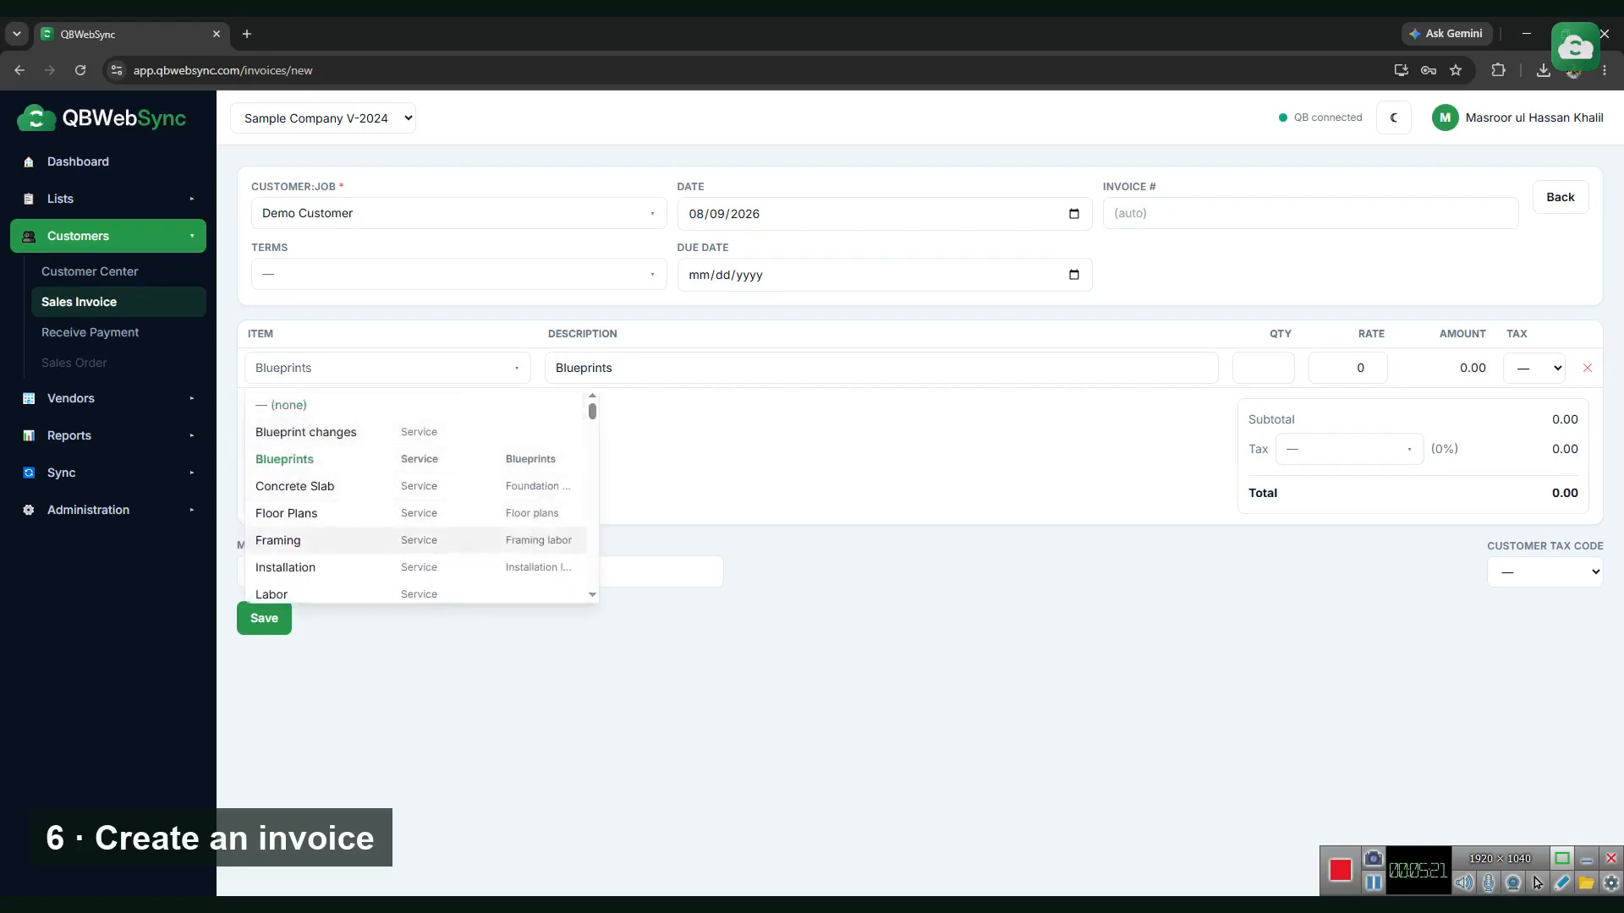
pyautogui.press('Return')
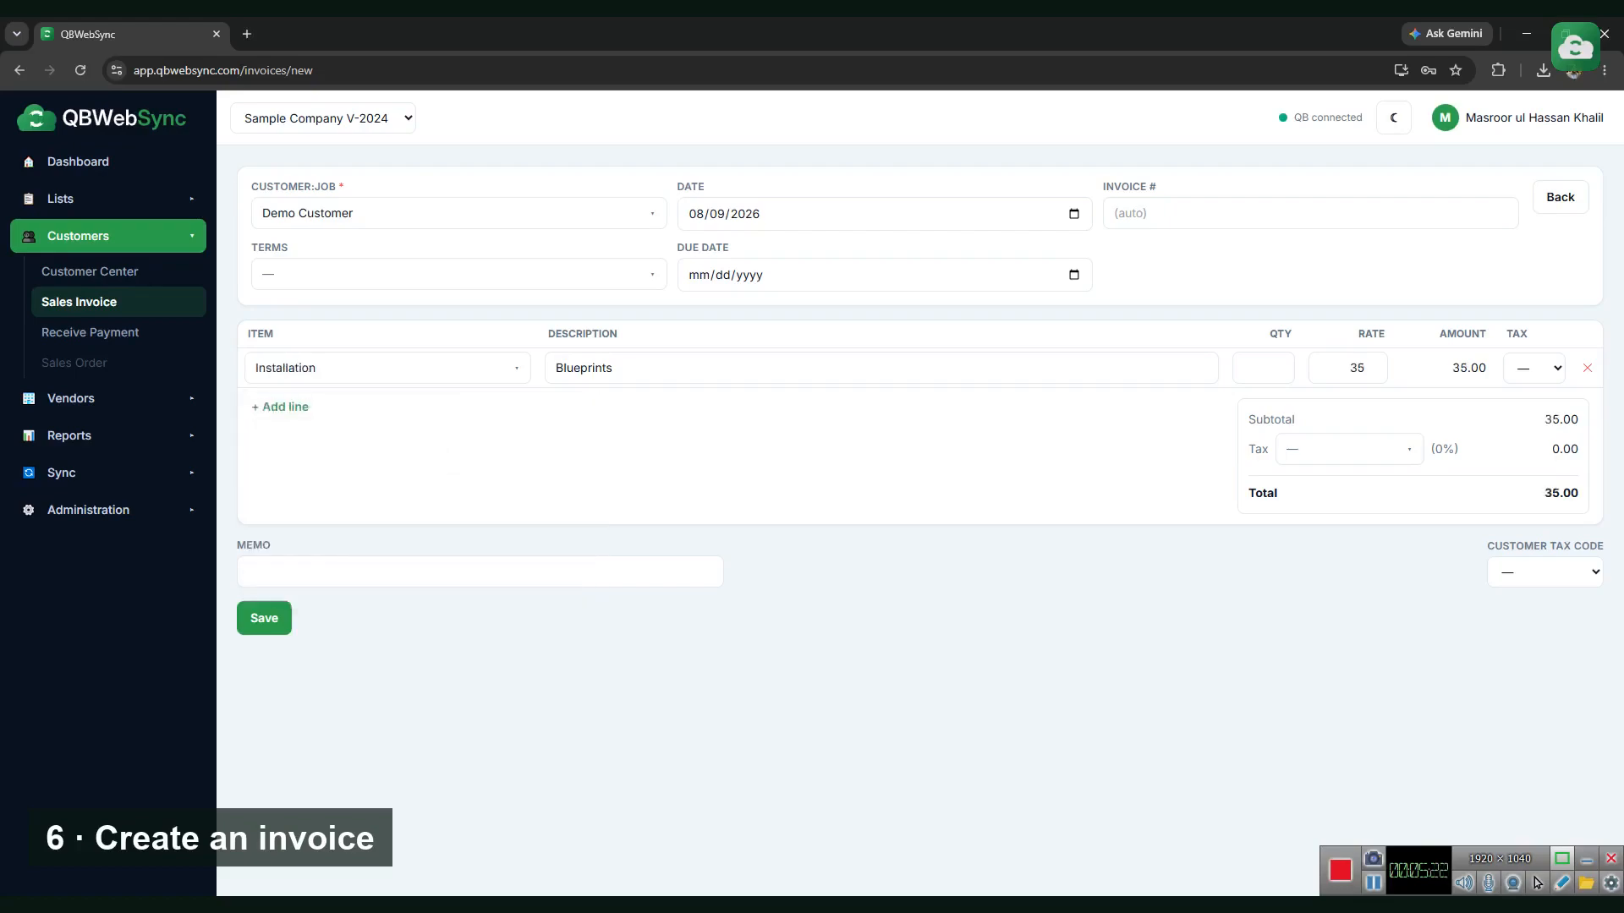
pyautogui.click(1262, 368)
pyautogui.write('10')
pyautogui.press('Tab')
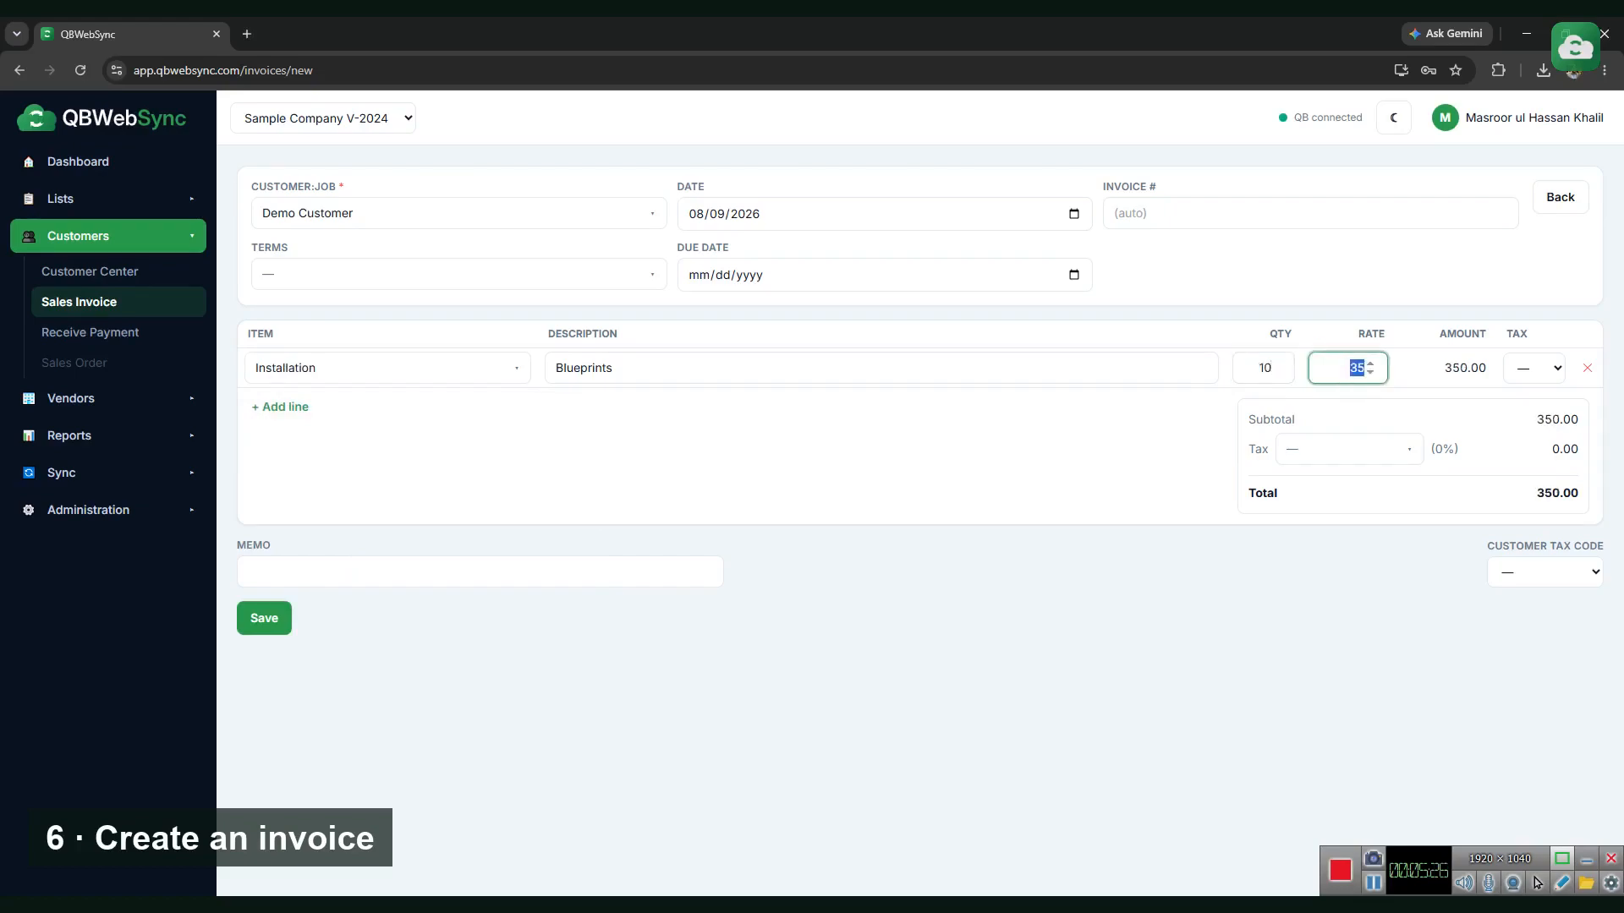
# Enter "demo invoice" as the invoice memo and save the invoice
pyautogui.click(480, 572)
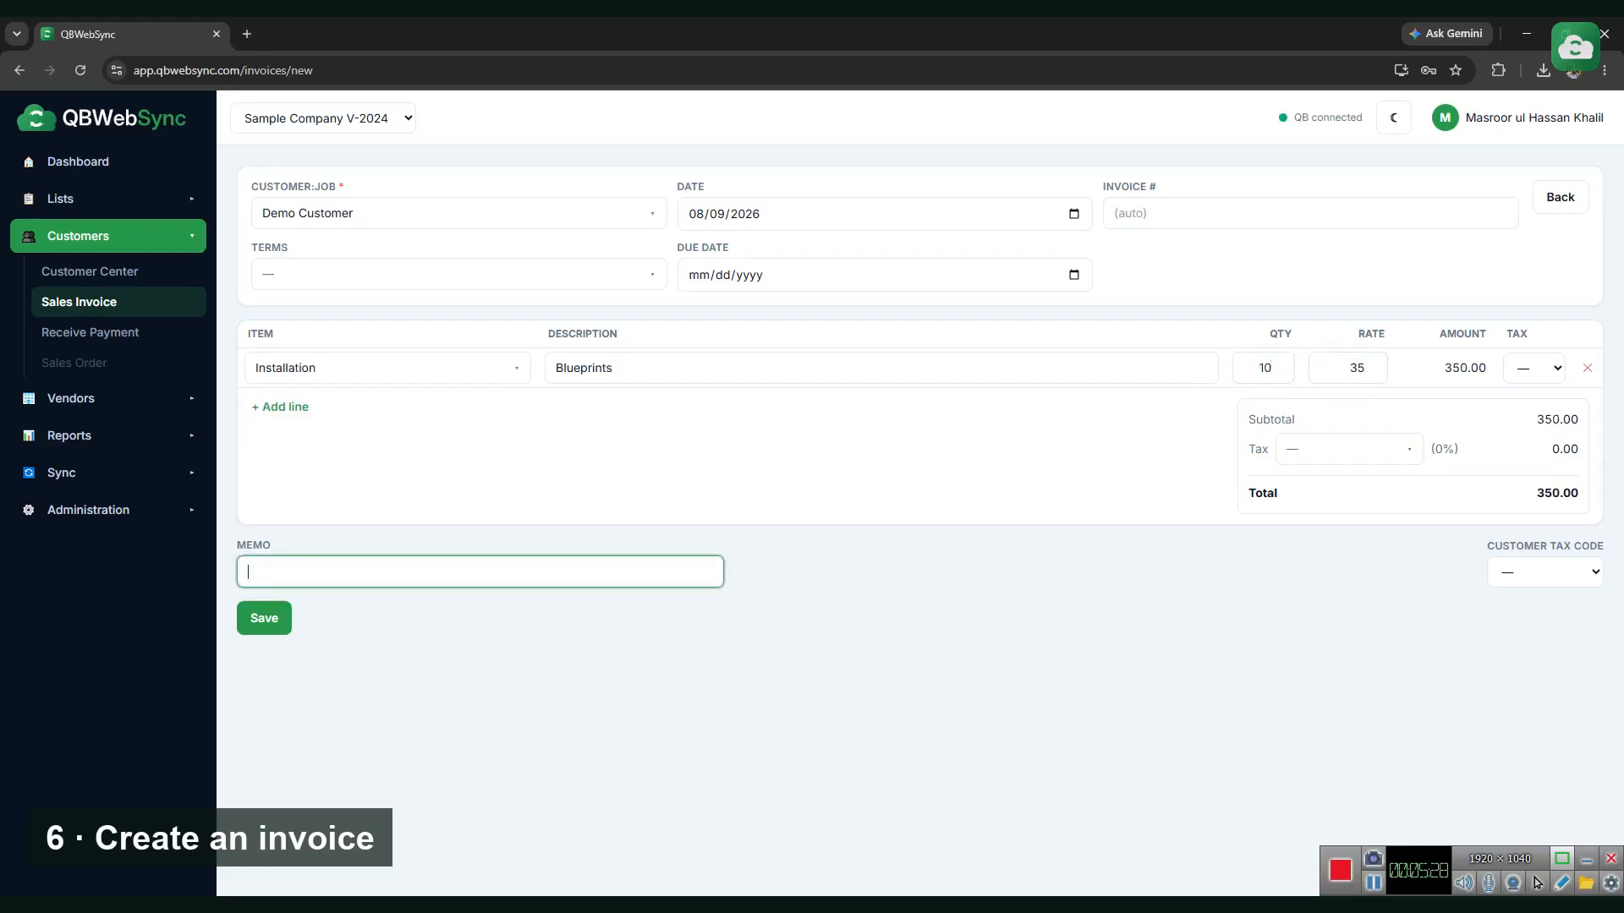
pyautogui.write('demo invoice')
pyautogui.press('Return')
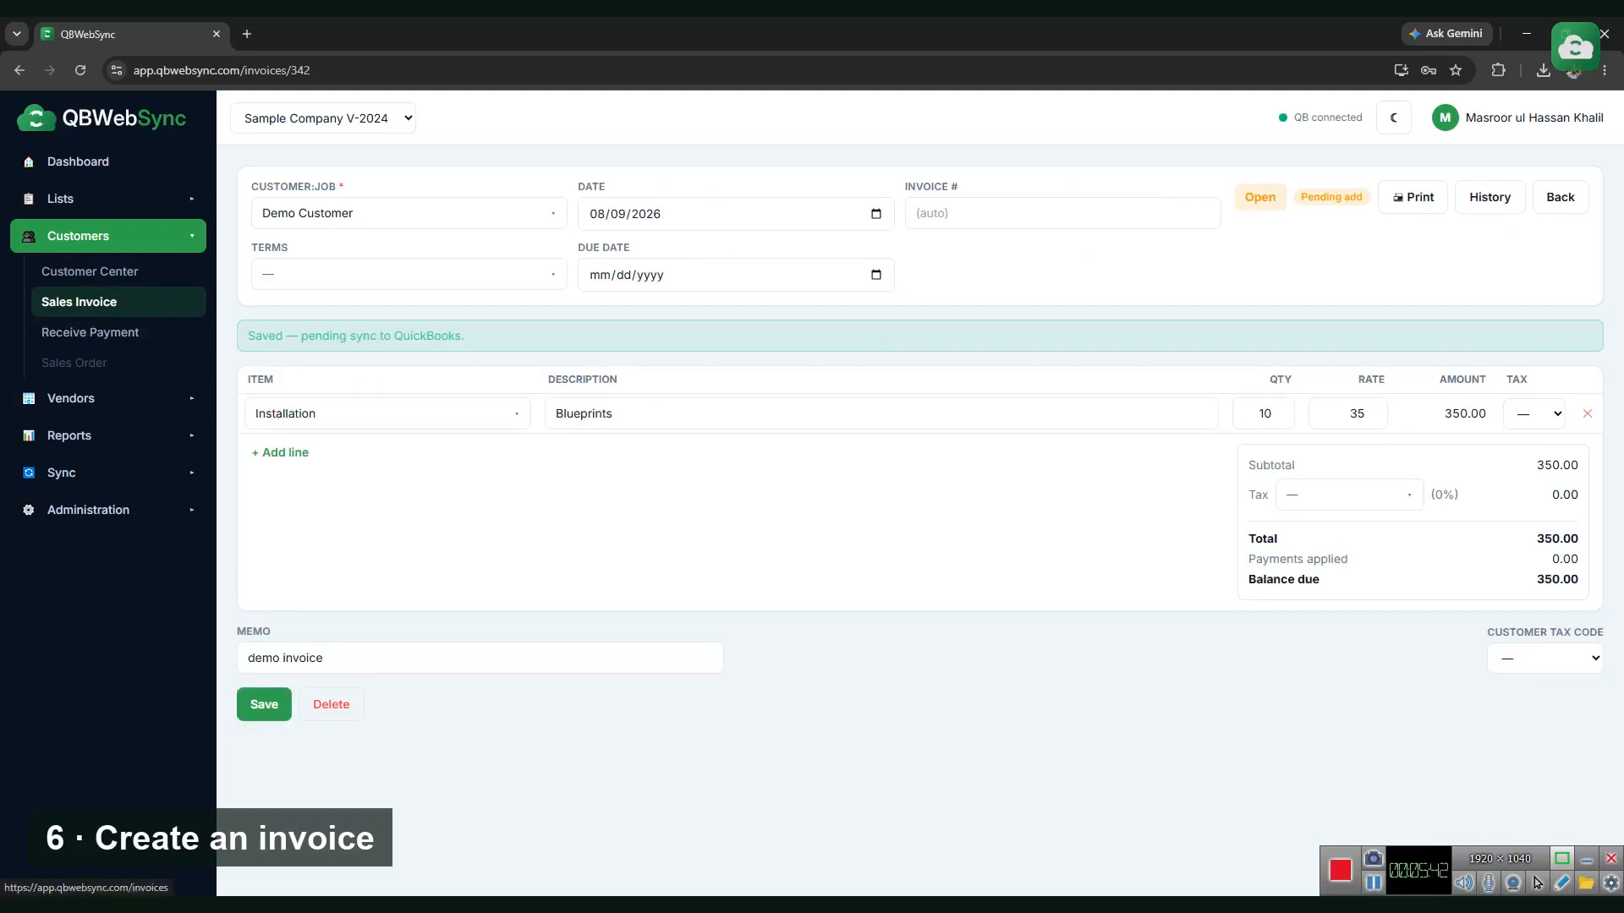
# Search the sales invoices for "demo" and open the Demo Customer invoice to check its sync status
pyautogui.click(80, 302)
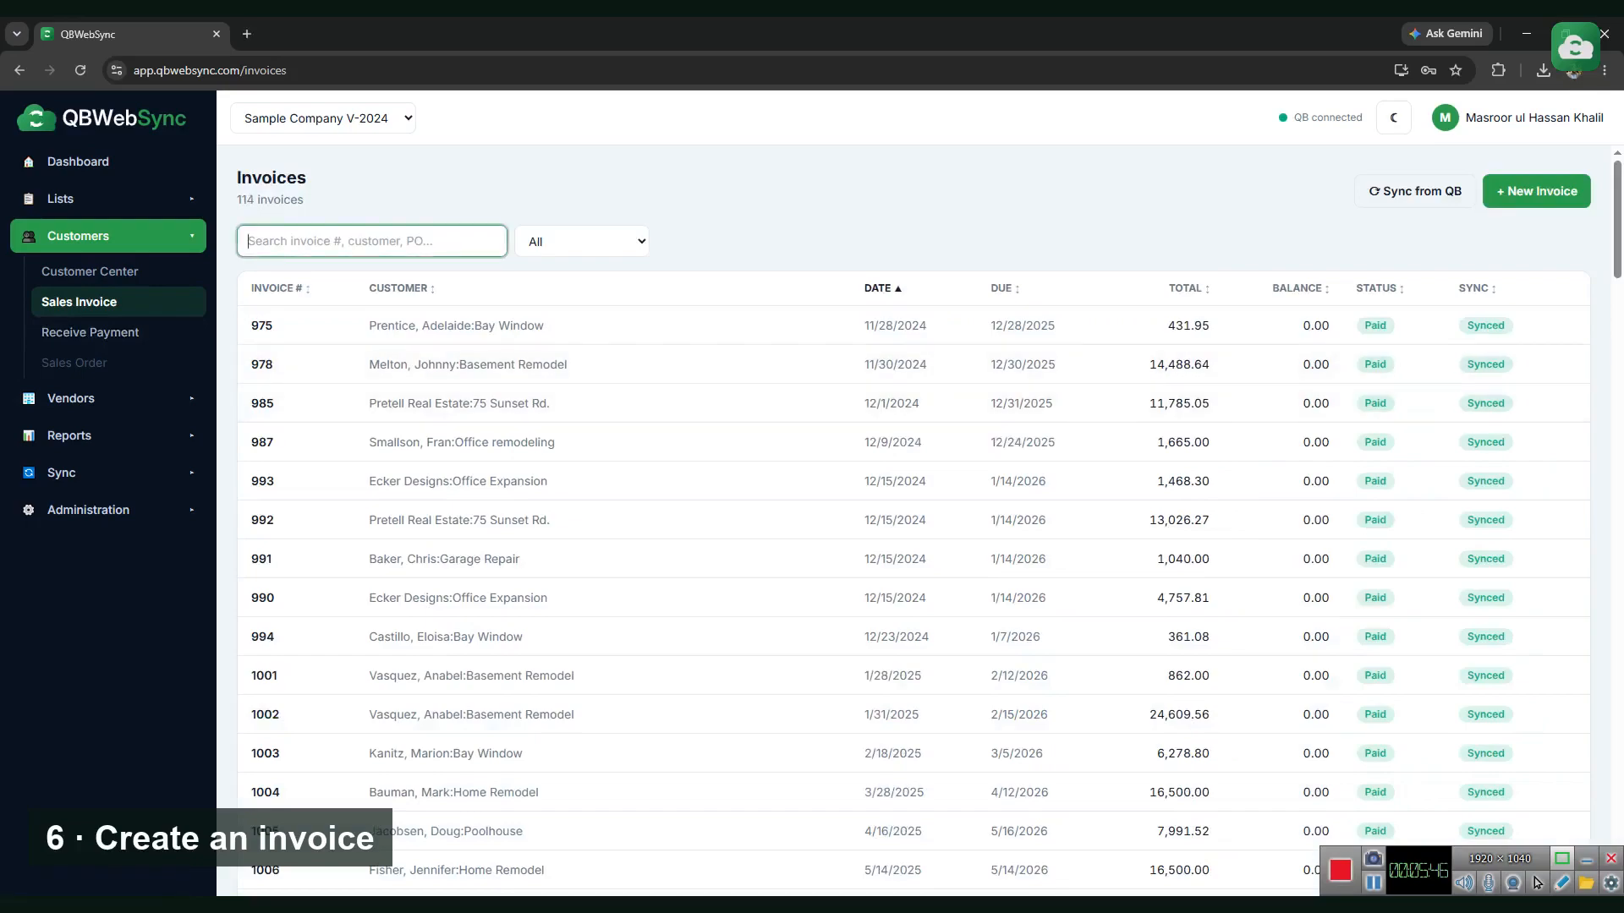
pyautogui.write('demo')
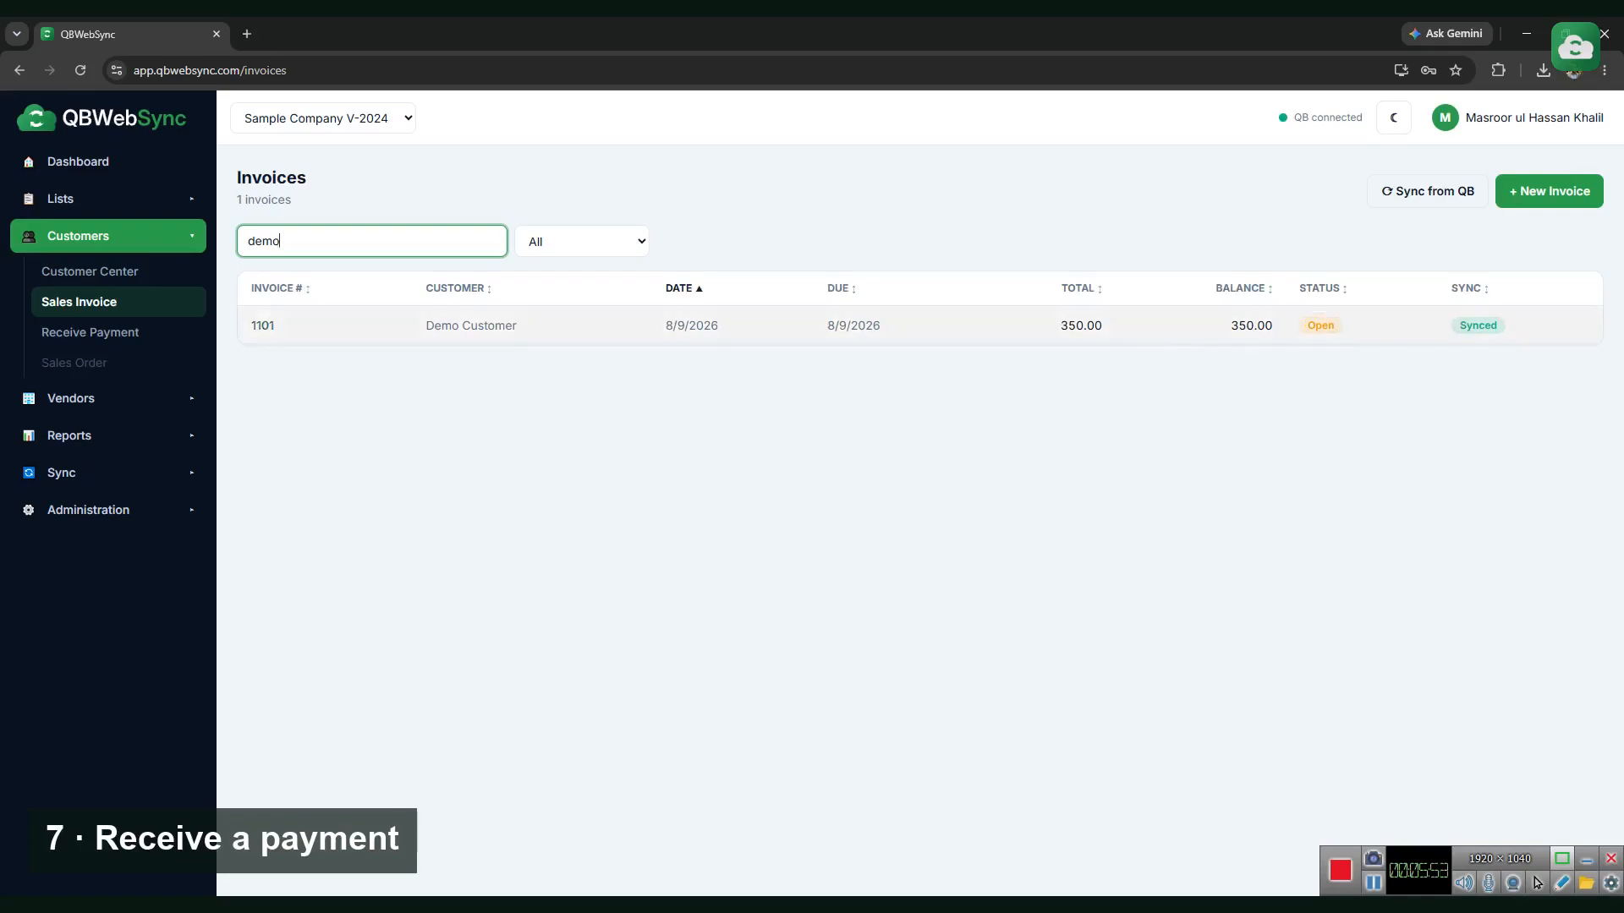
pyautogui.click(692, 326)
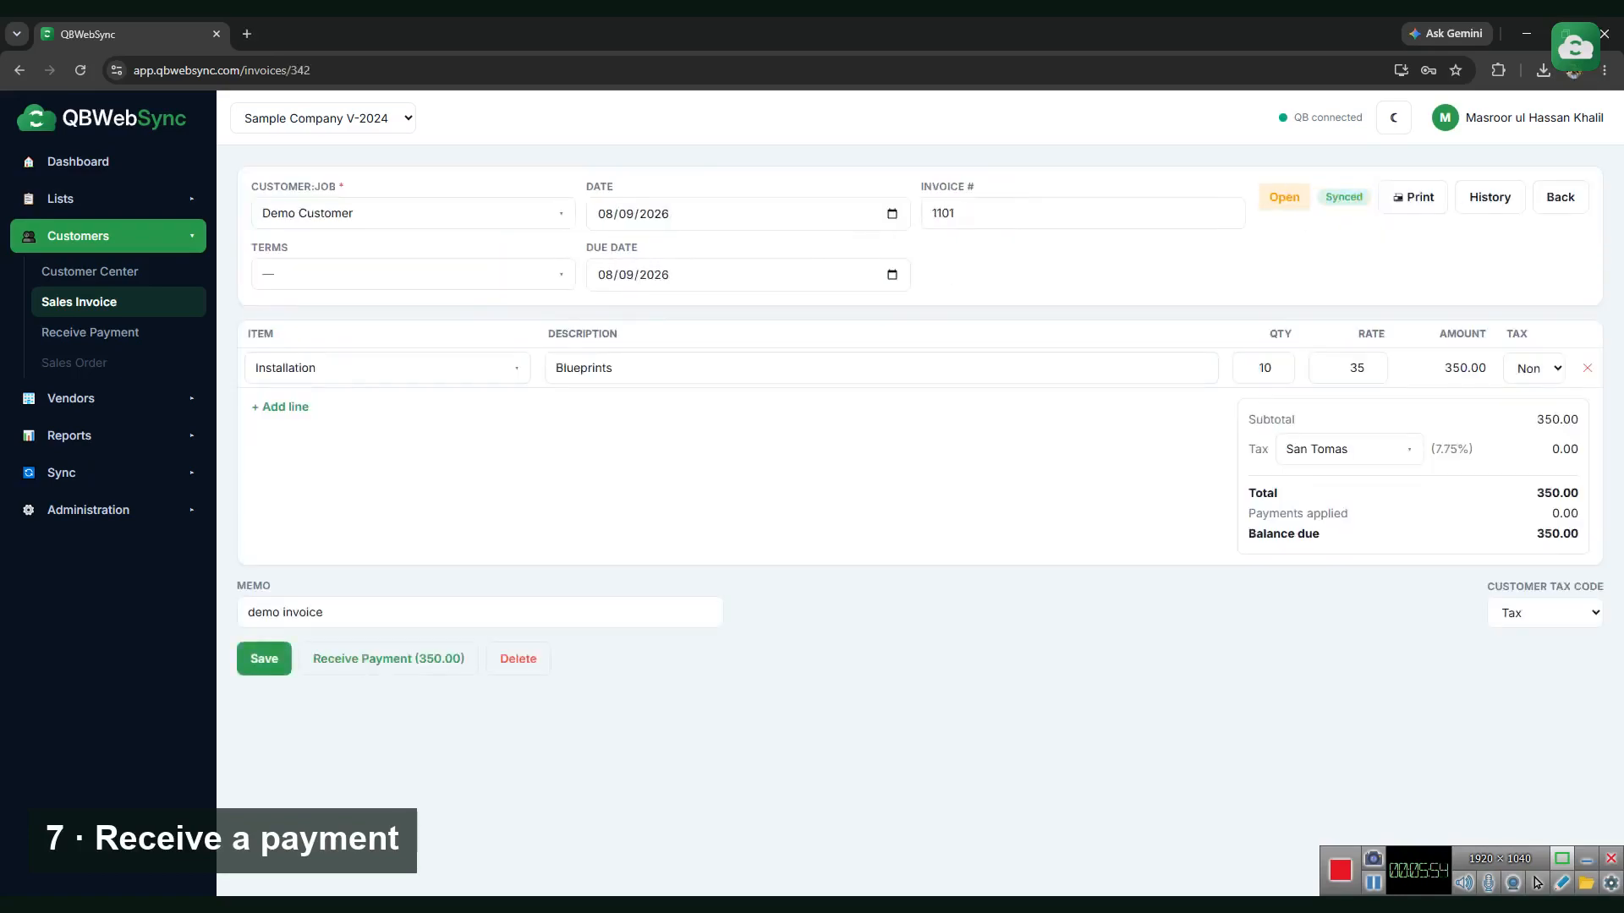
# Switch to QuickBooks, open Demo Customer's invoice to verify its details, and return to the QBWebSync portal
pyautogui.hotkey('alt', 'Tab')
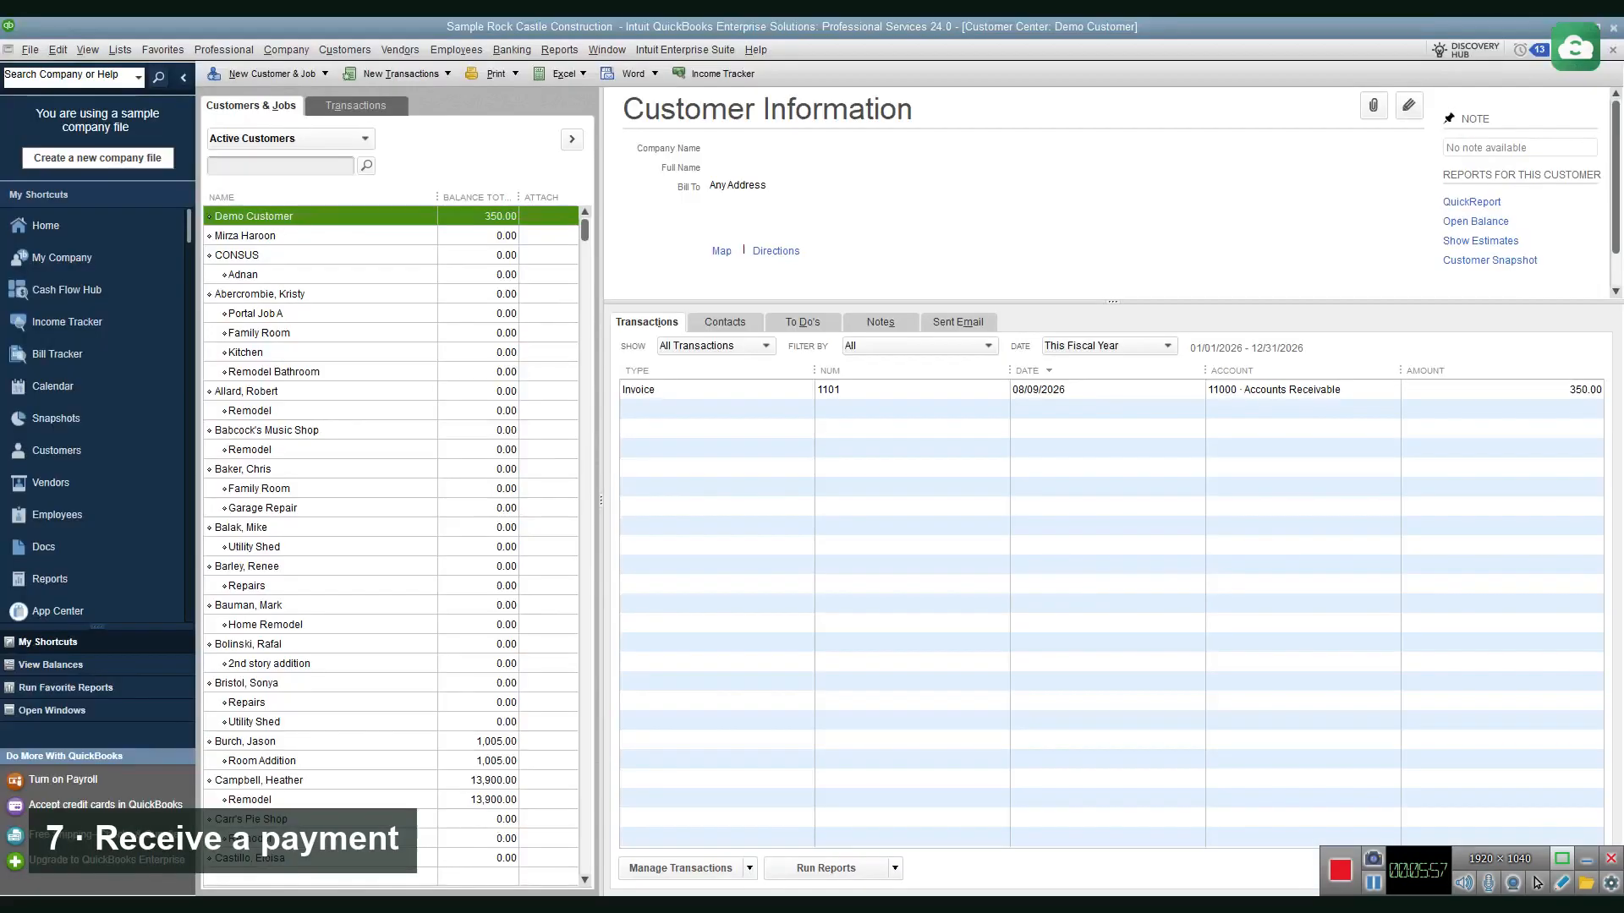
pyautogui.doubleClick(698, 390)
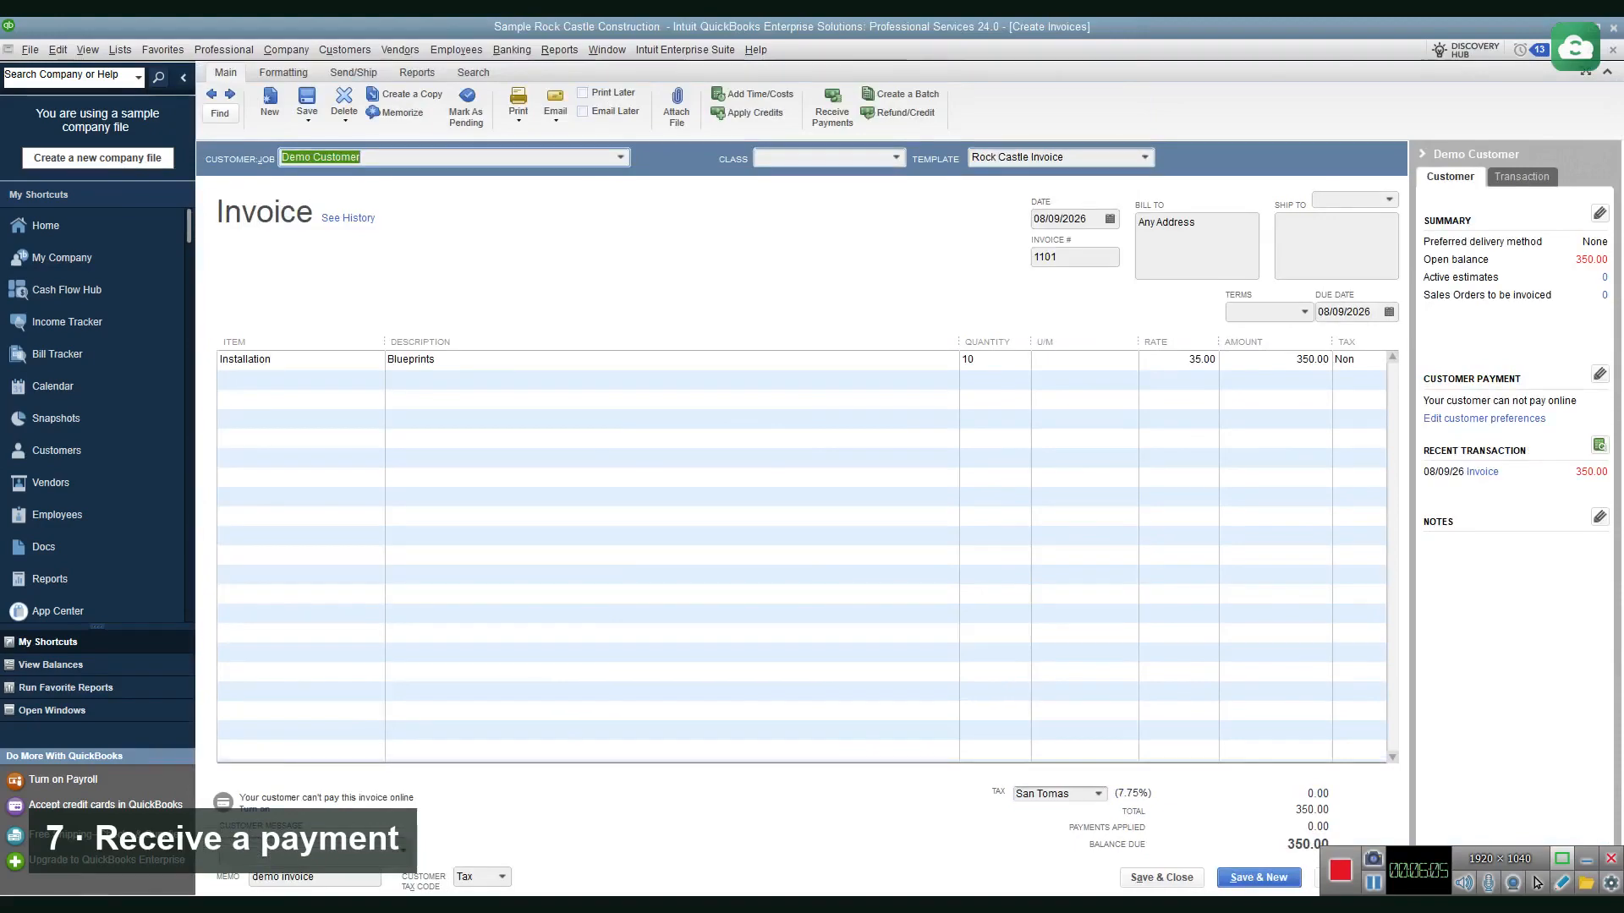
pyautogui.hotkey('alt', 'Tab')
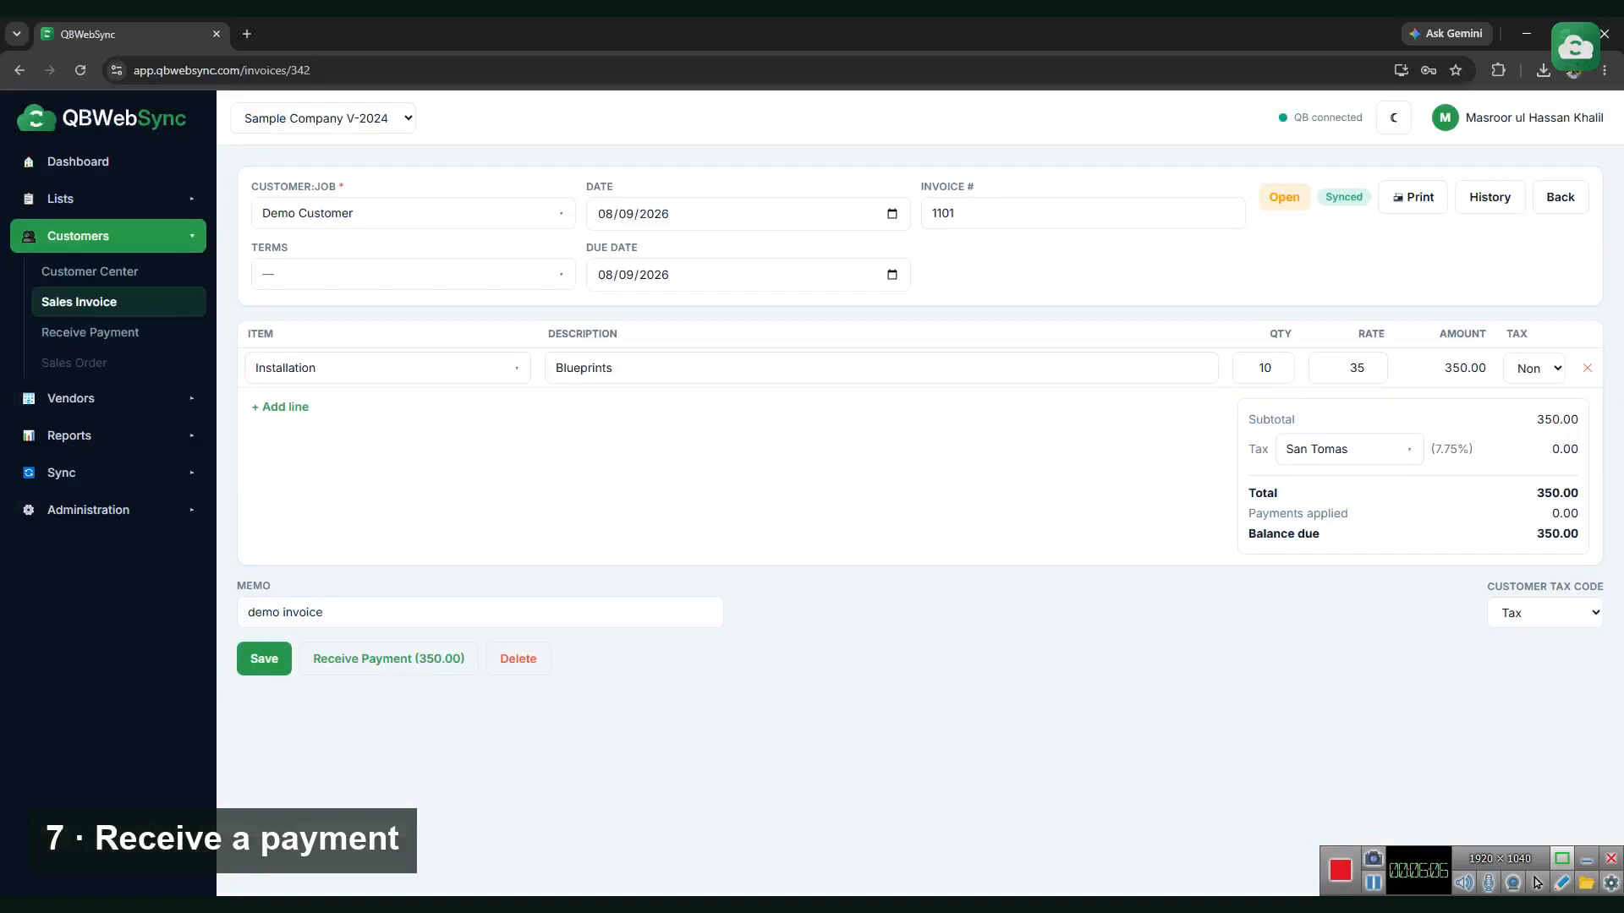
# Open the customer payments list, search it for "dem", and clear the search
pyautogui.click(90, 332)
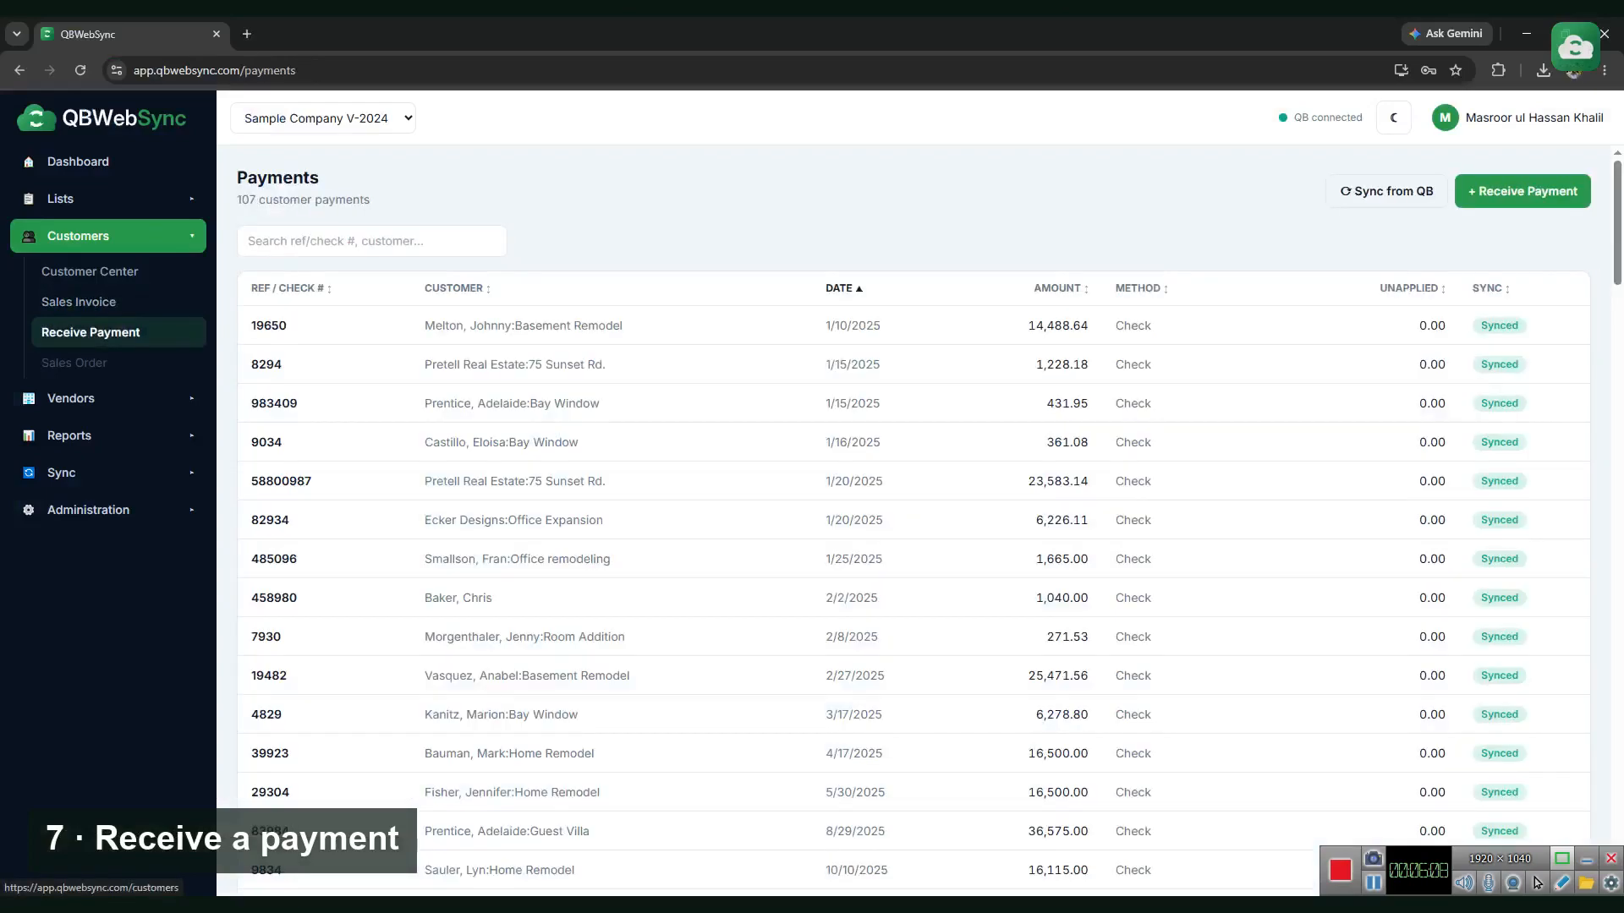
pyautogui.write('dme')
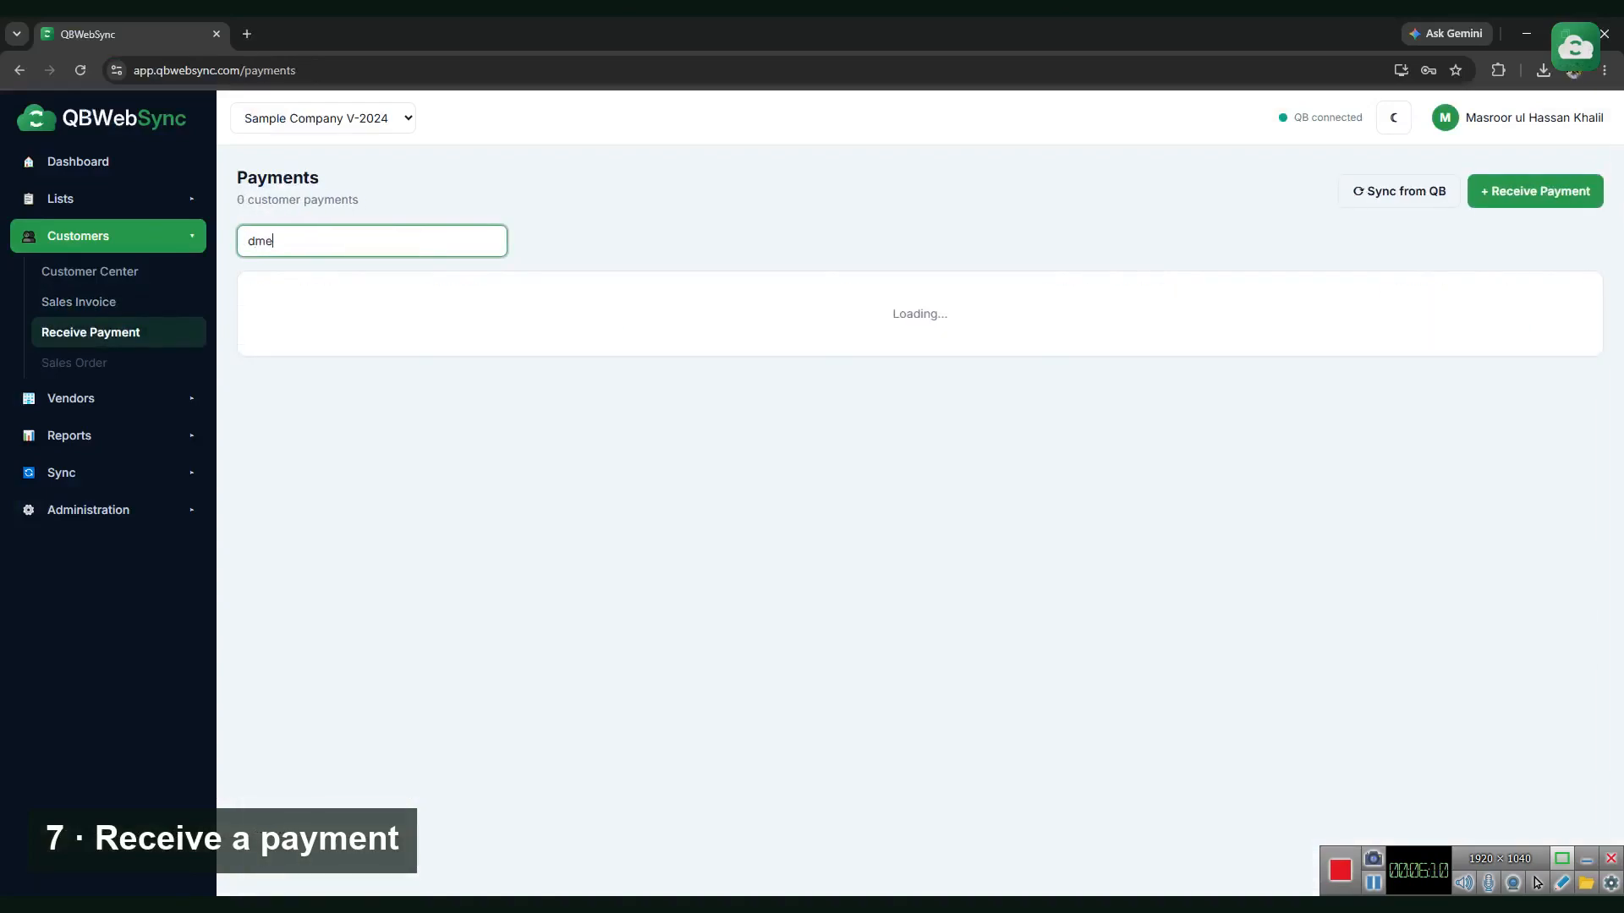
pyautogui.press('BackSpace')
pyautogui.press('BackSpace')
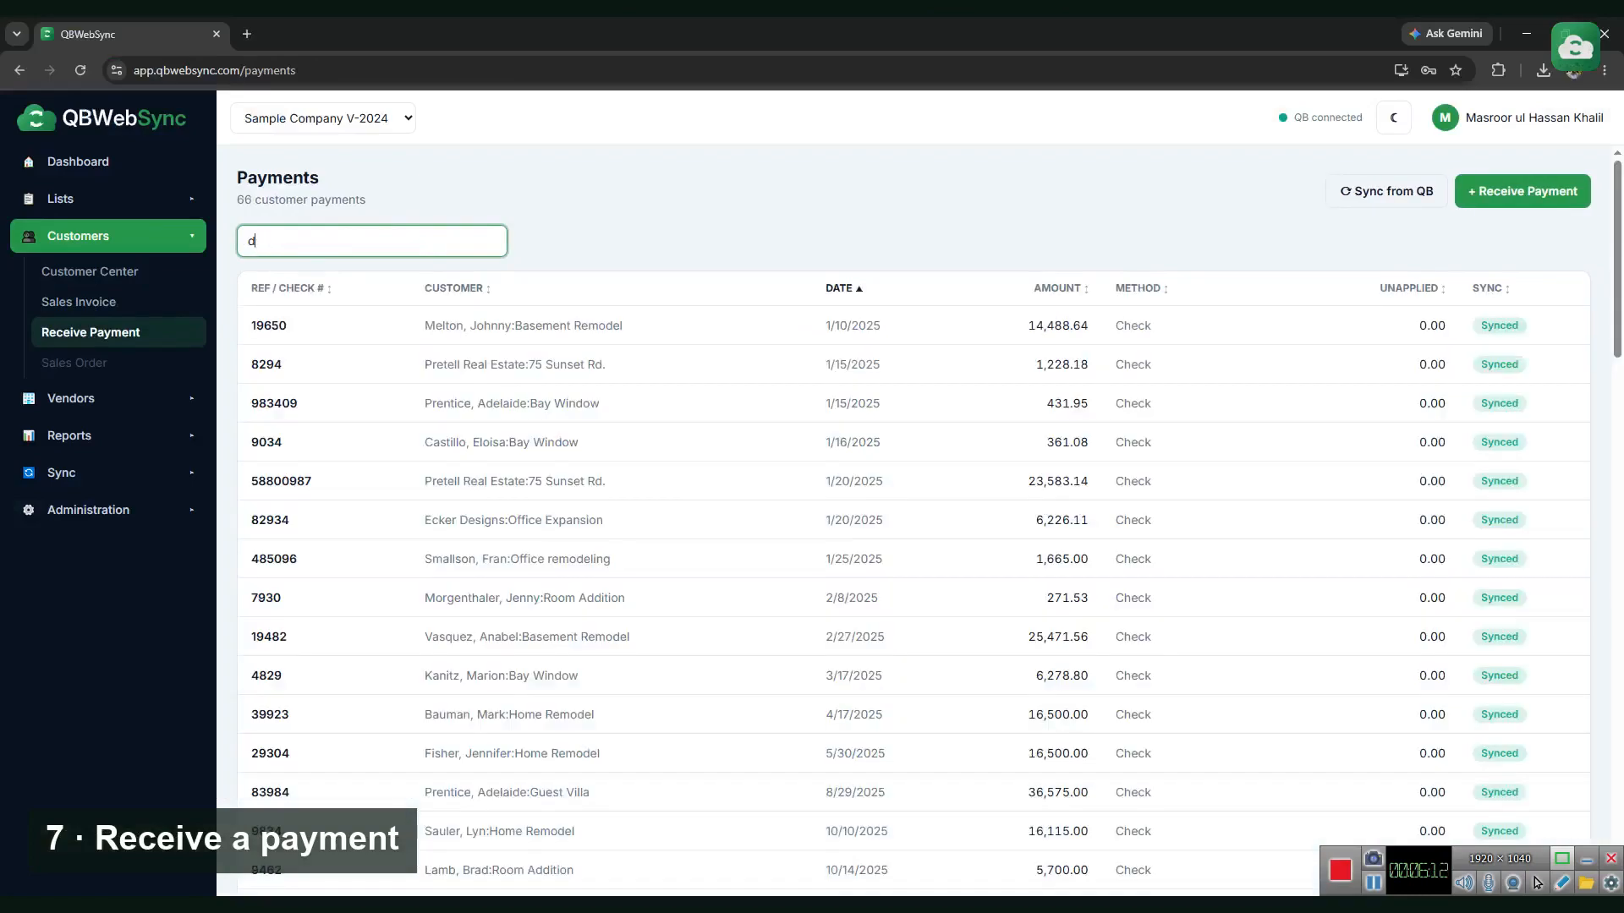
pyautogui.write('em')
pyautogui.press('BackSpace')
pyautogui.press('BackSpace')
pyautogui.press('BackSpace')
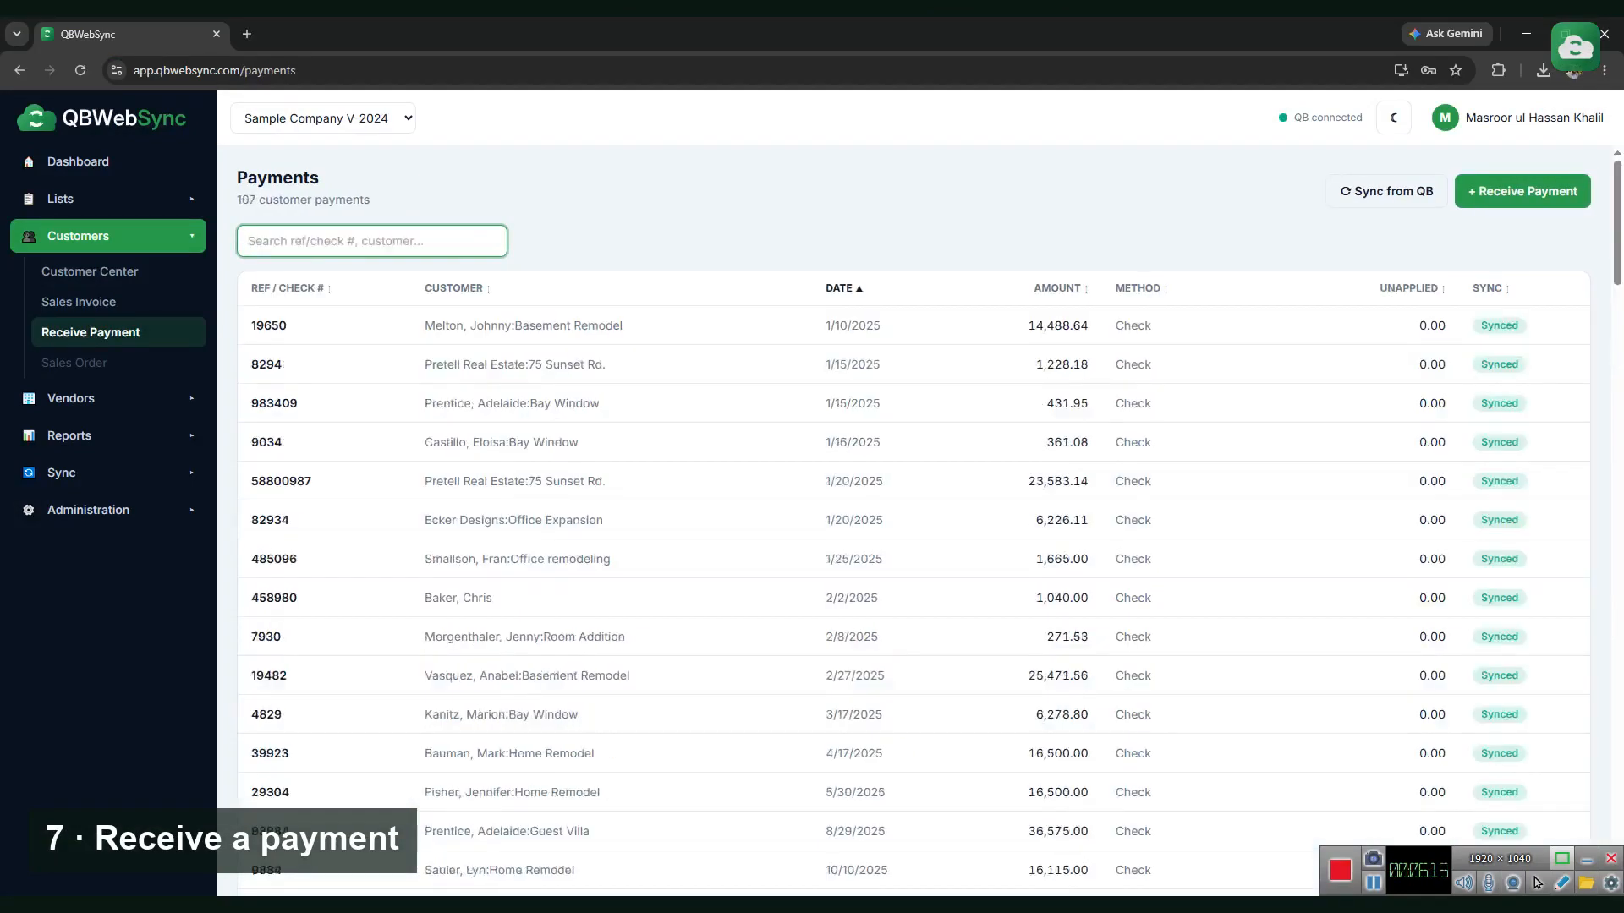
# Start a new customer payment received from Demo Customer and select the customer's open invoice for it
pyautogui.click(1522, 191)
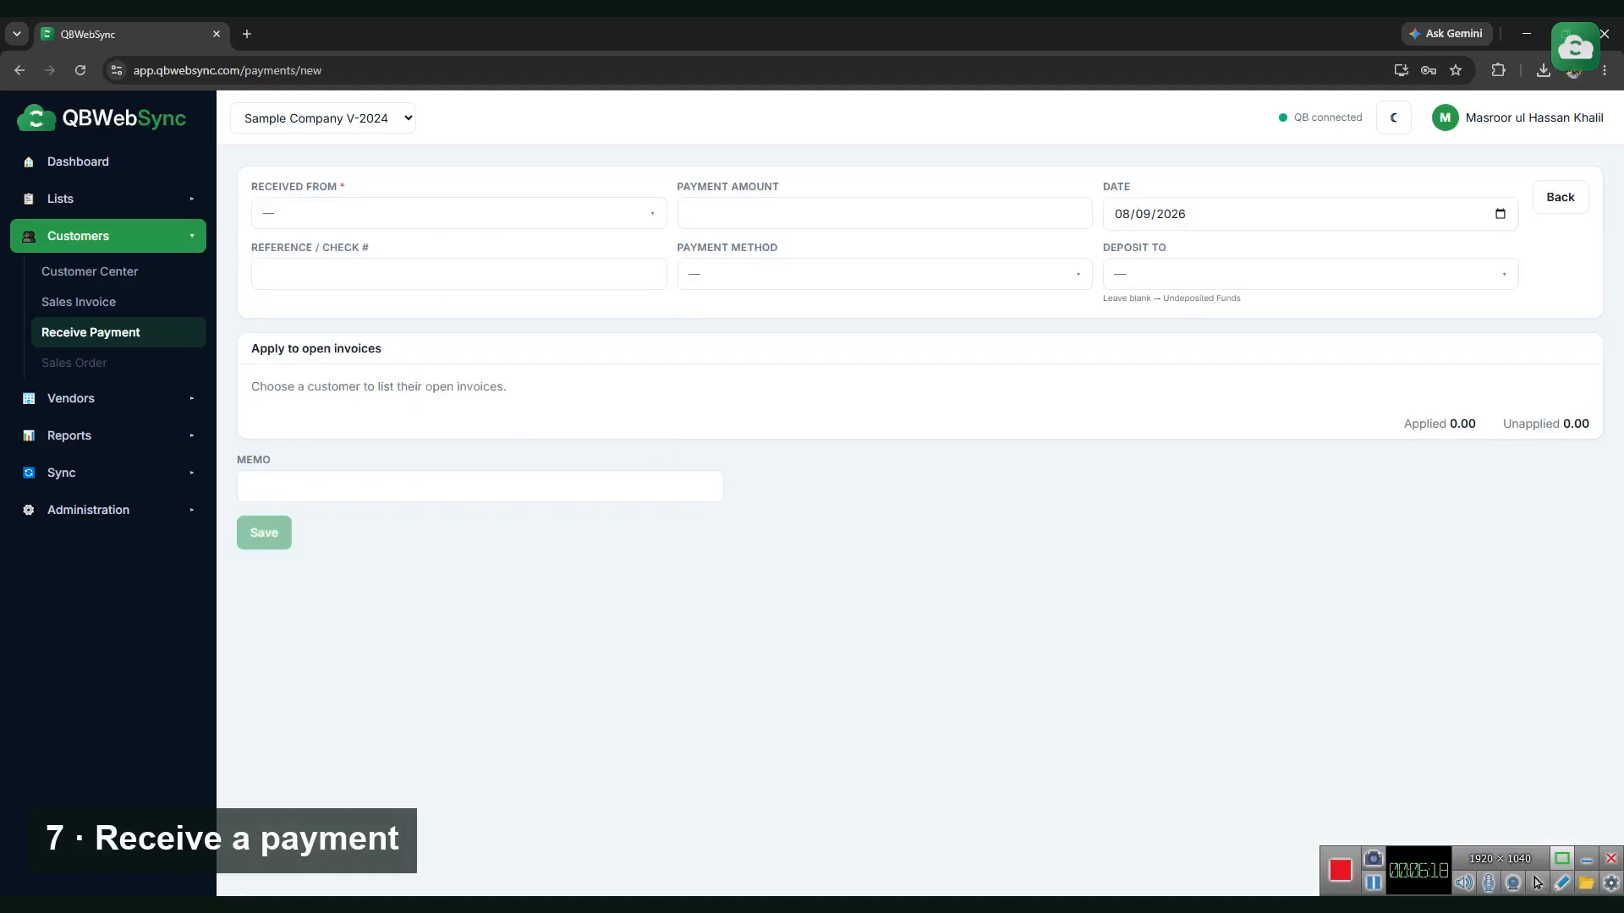
pyautogui.write('demo')
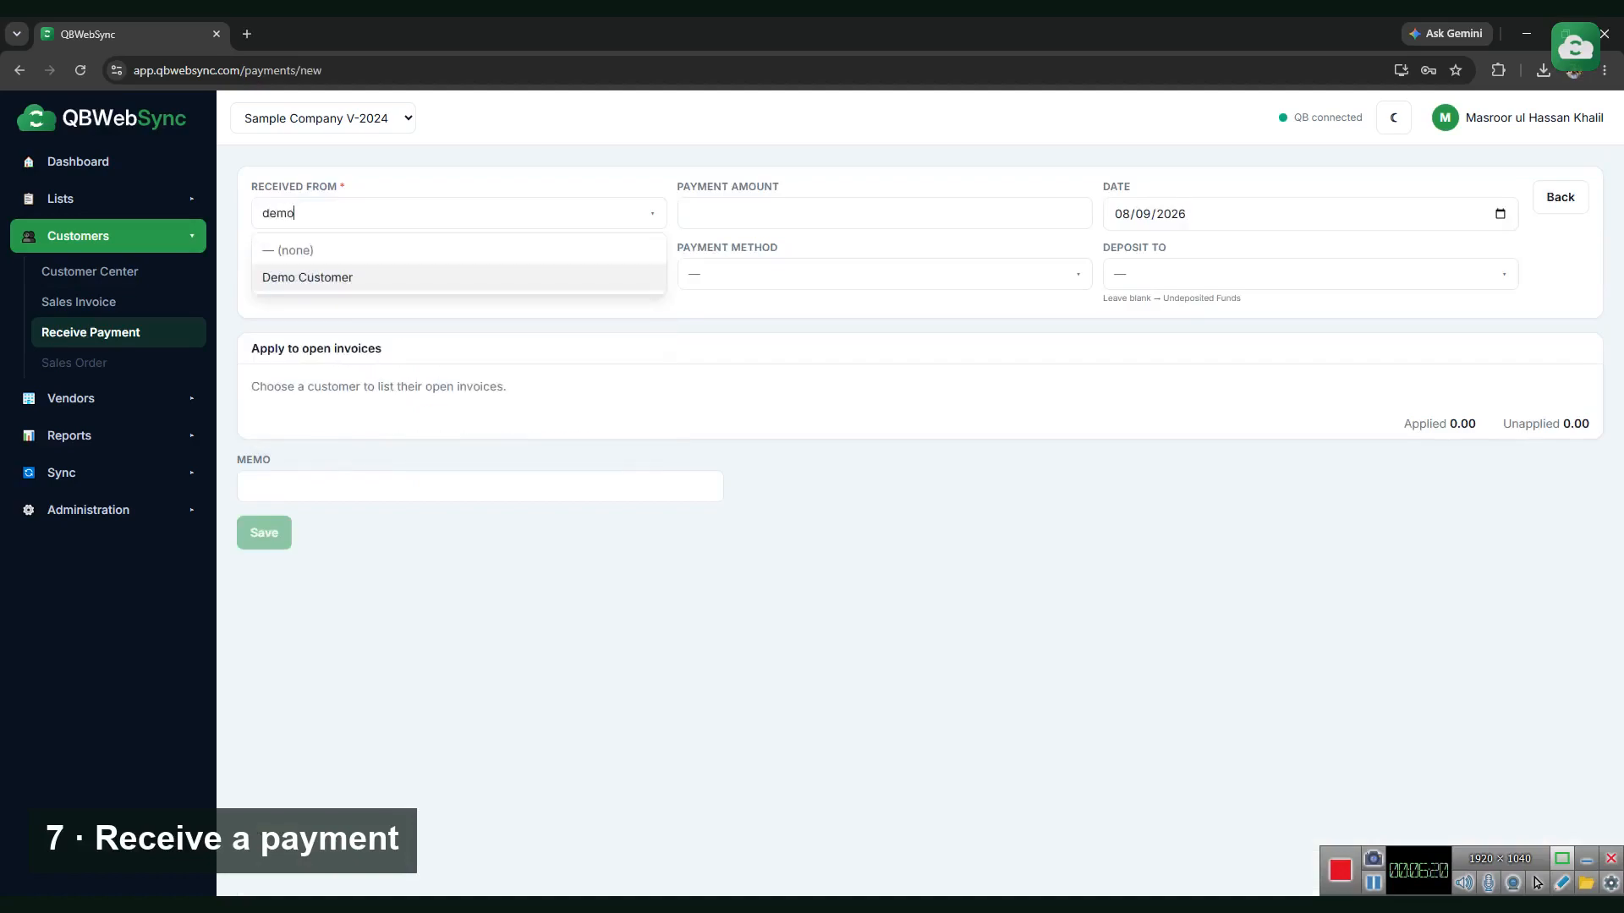
pyautogui.press('Return')
pyautogui.click(255, 415)
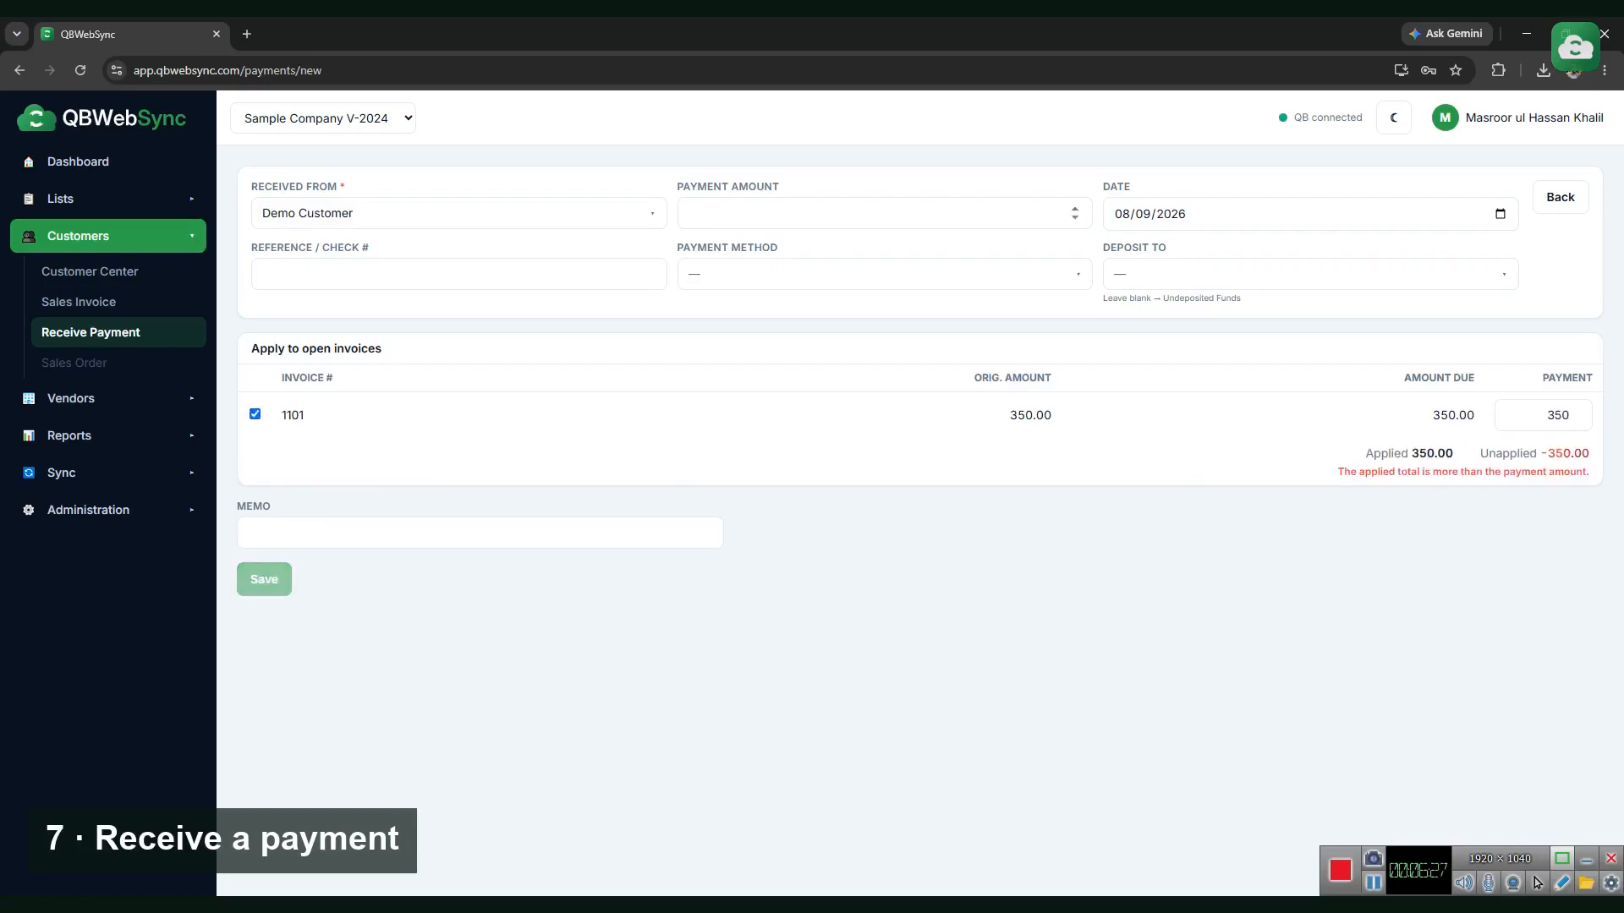
# Set the payment amount to 350 with Check as the payment method, and save the payment
pyautogui.write('3')
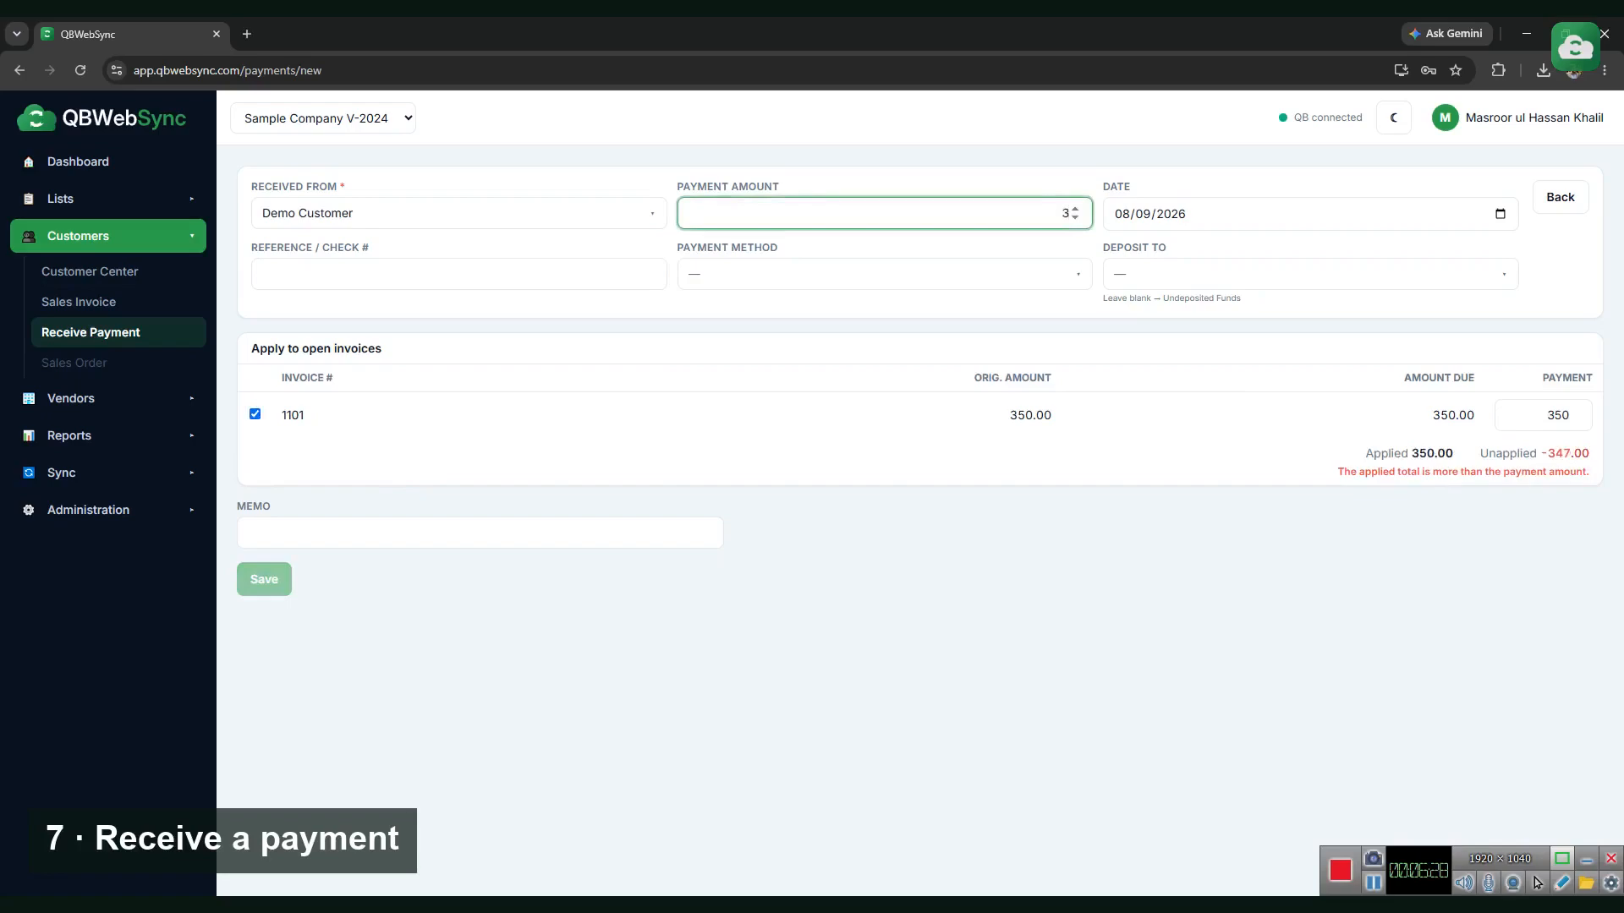
pyautogui.write('50')
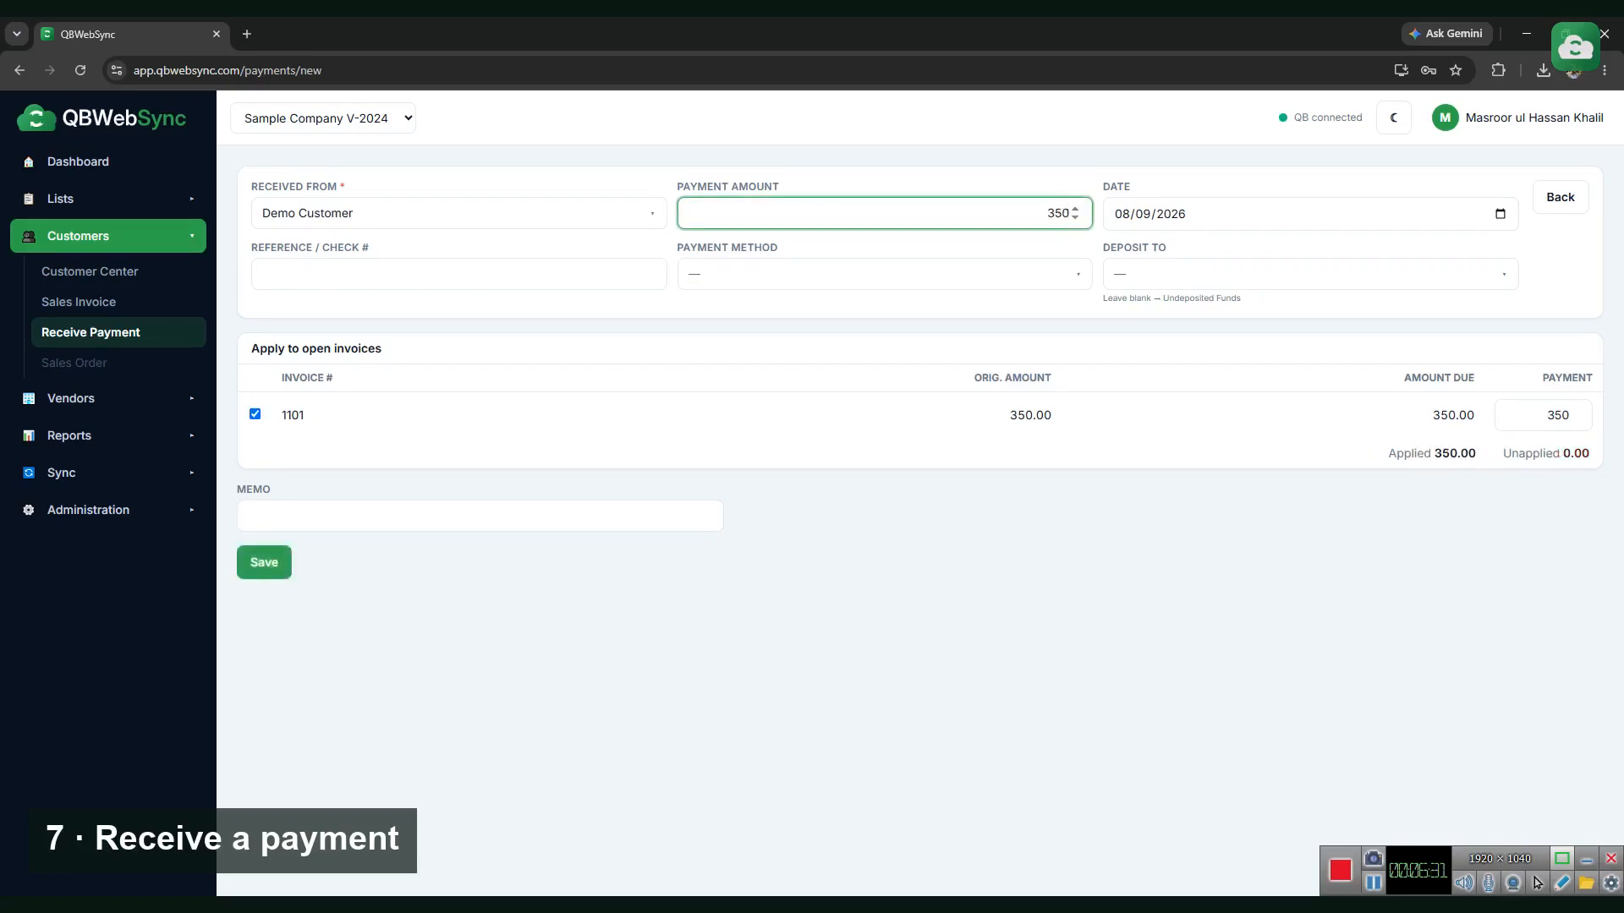
pyautogui.click(884, 274)
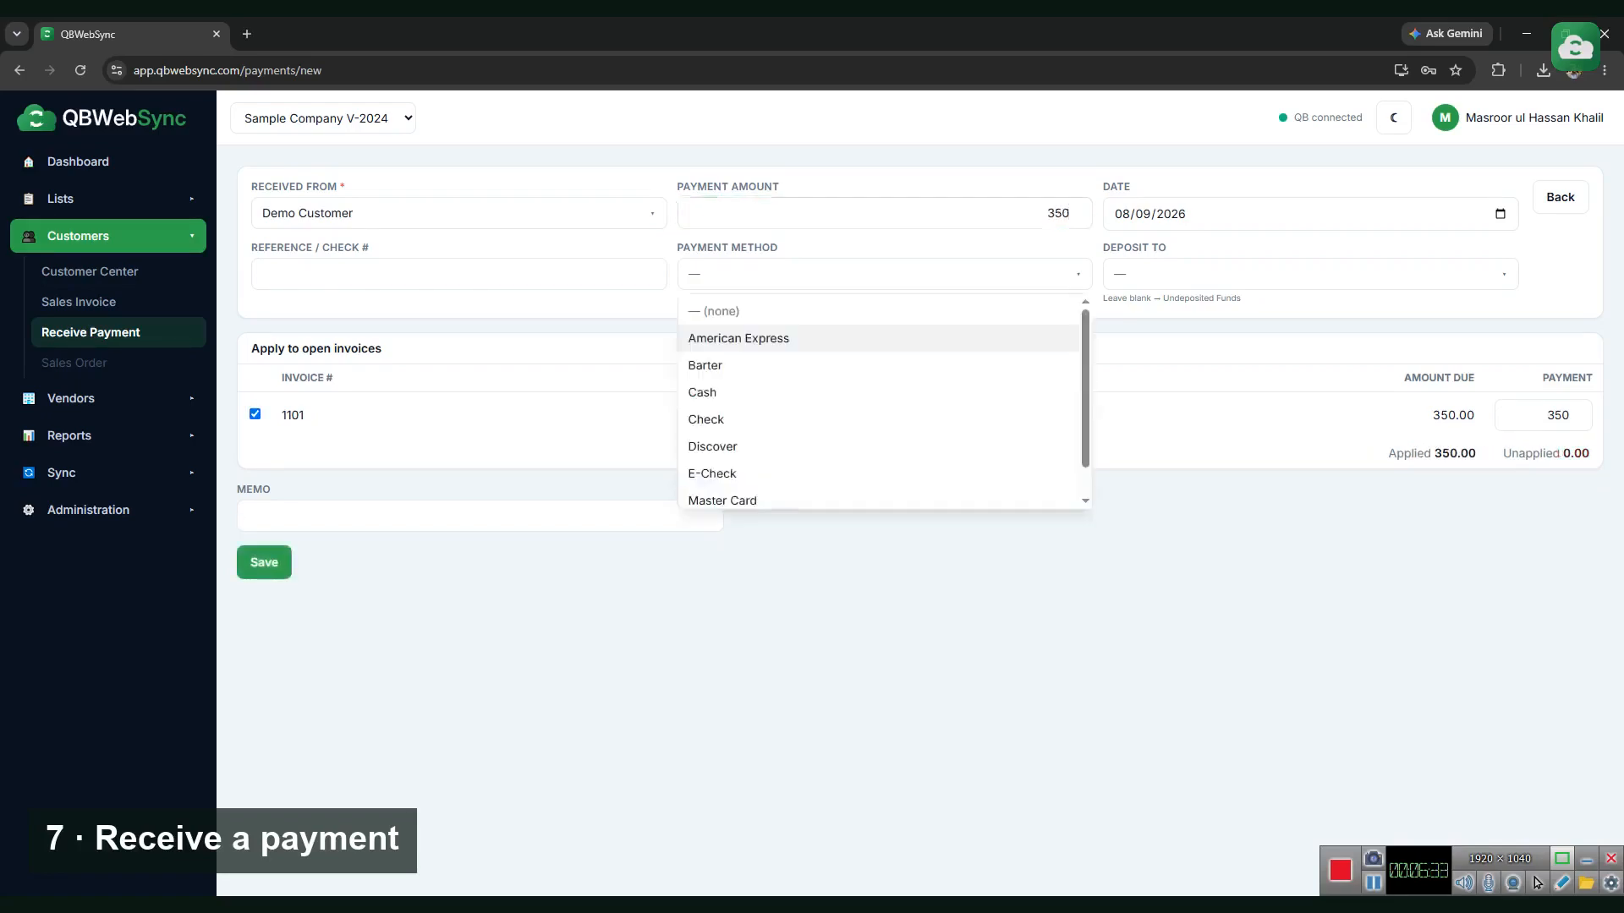
pyautogui.press('Down')
pyautogui.press('Down')
pyautogui.press('Down')
pyautogui.press('Return')
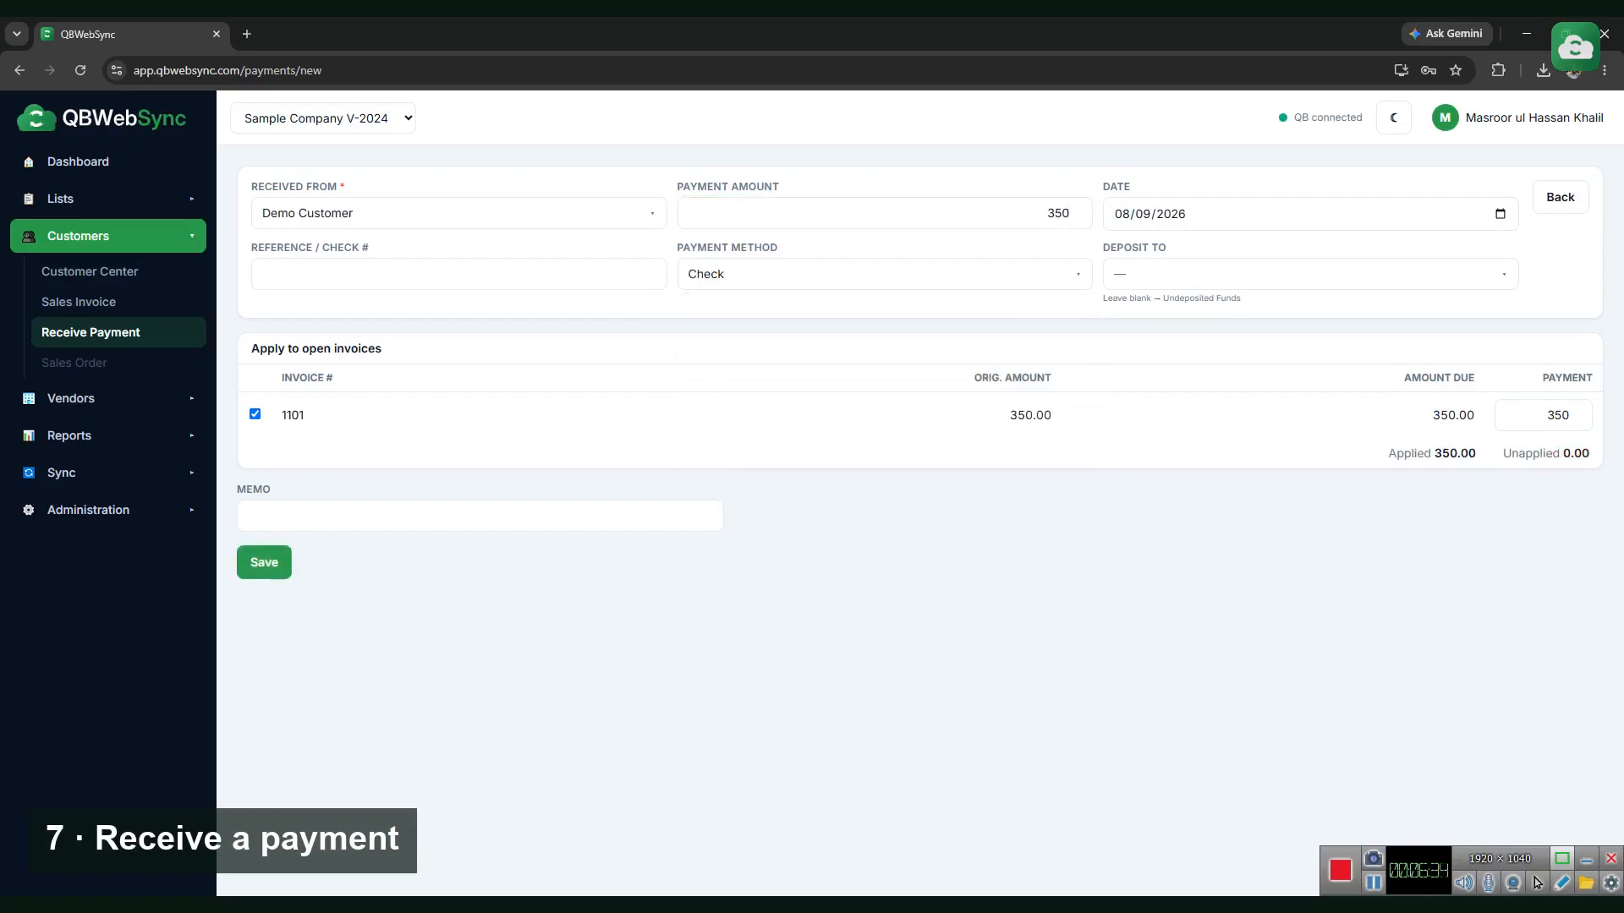
pyautogui.click(264, 562)
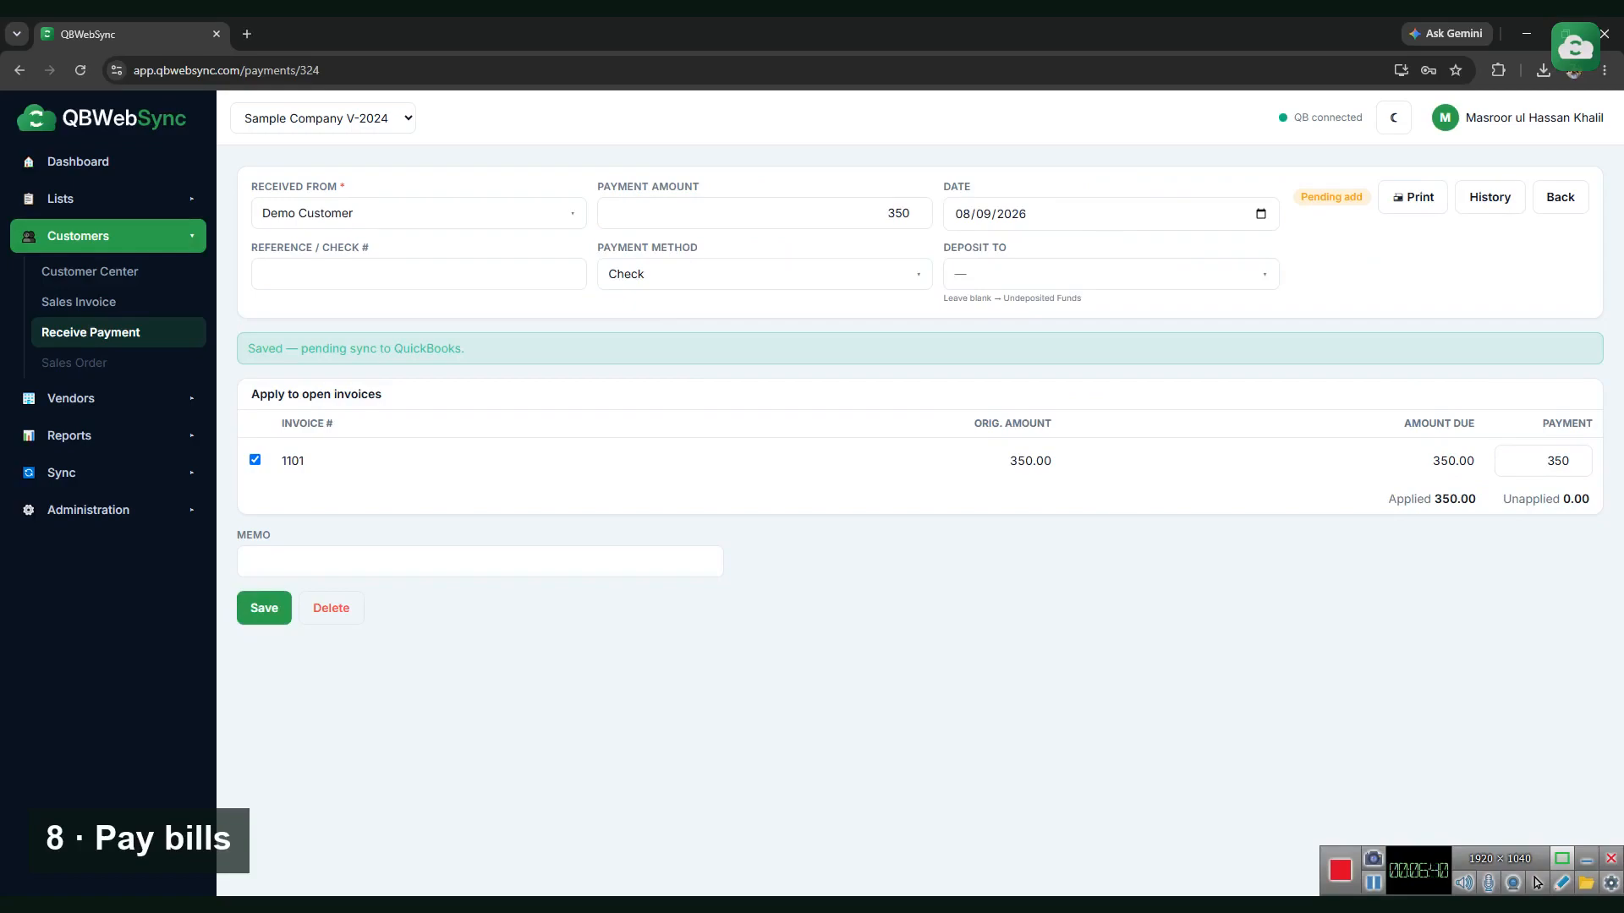
# Switch to QuickBooks, reopen Demo Customer's invoice to check the applied payment, and return to the QBWebSync customer payments list
pyautogui.hotkey('alt', 'Tab')
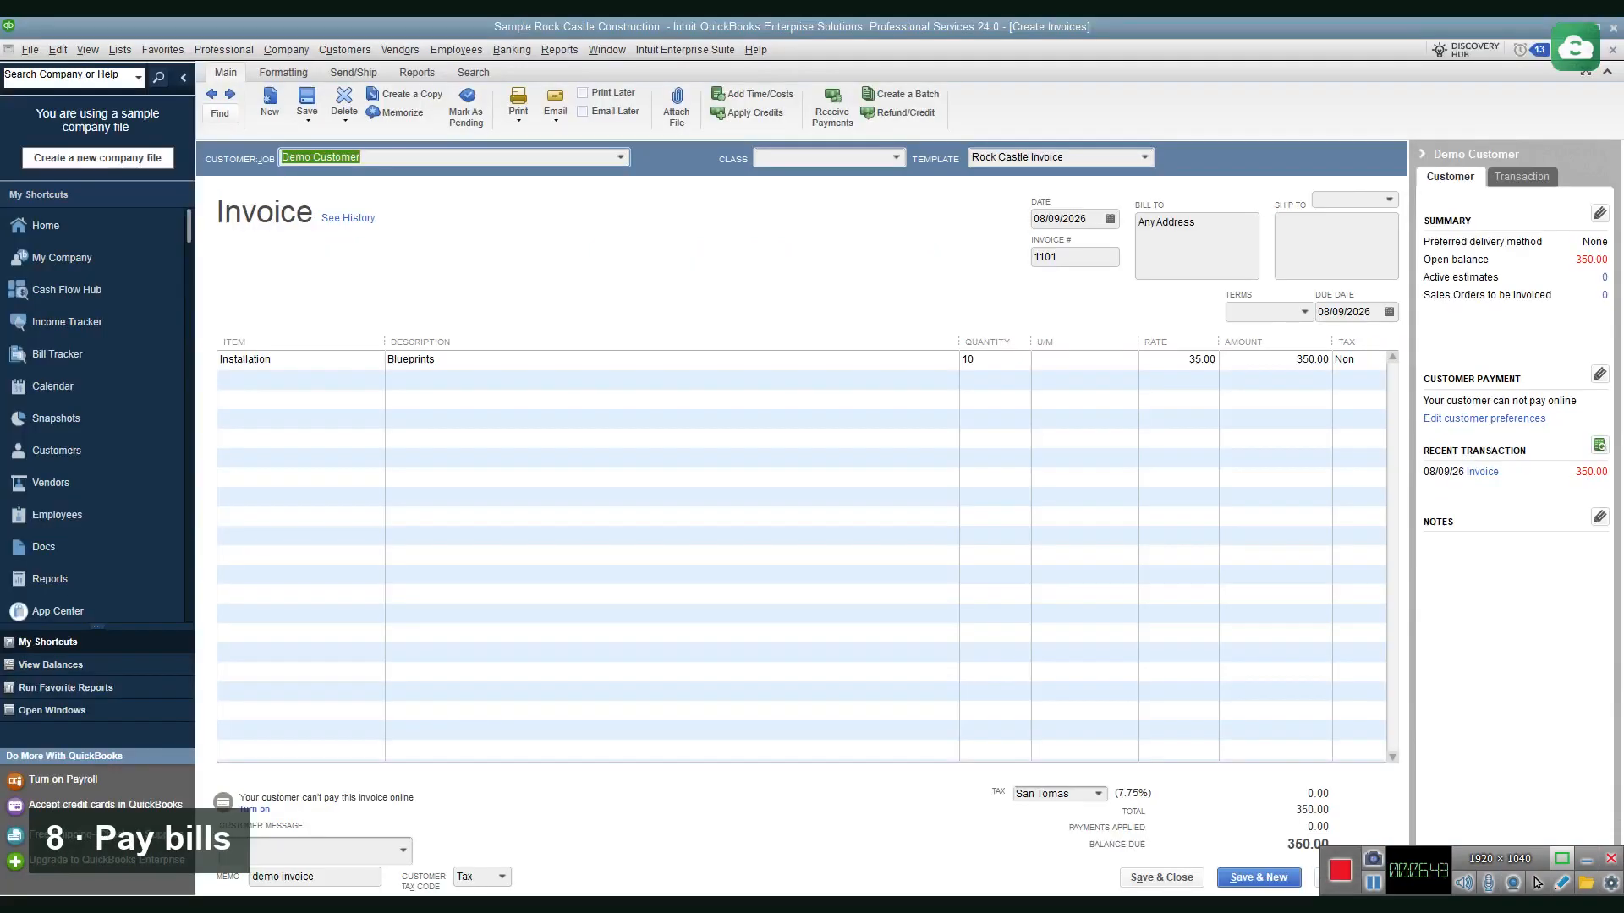
pyautogui.press('Escape')
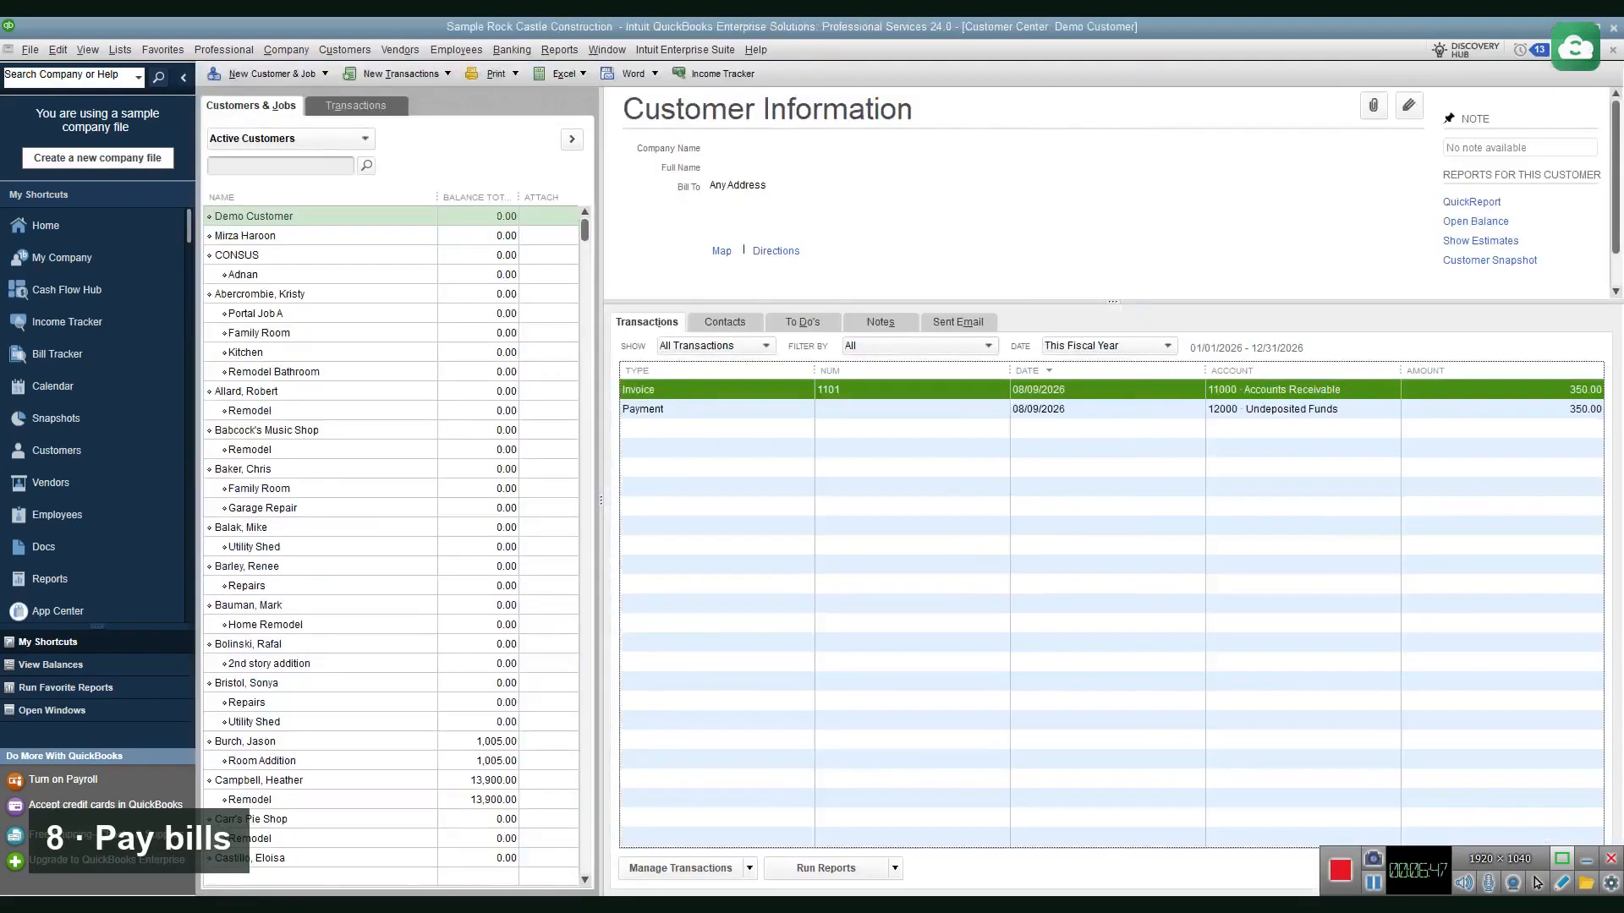
pyautogui.press('Down')
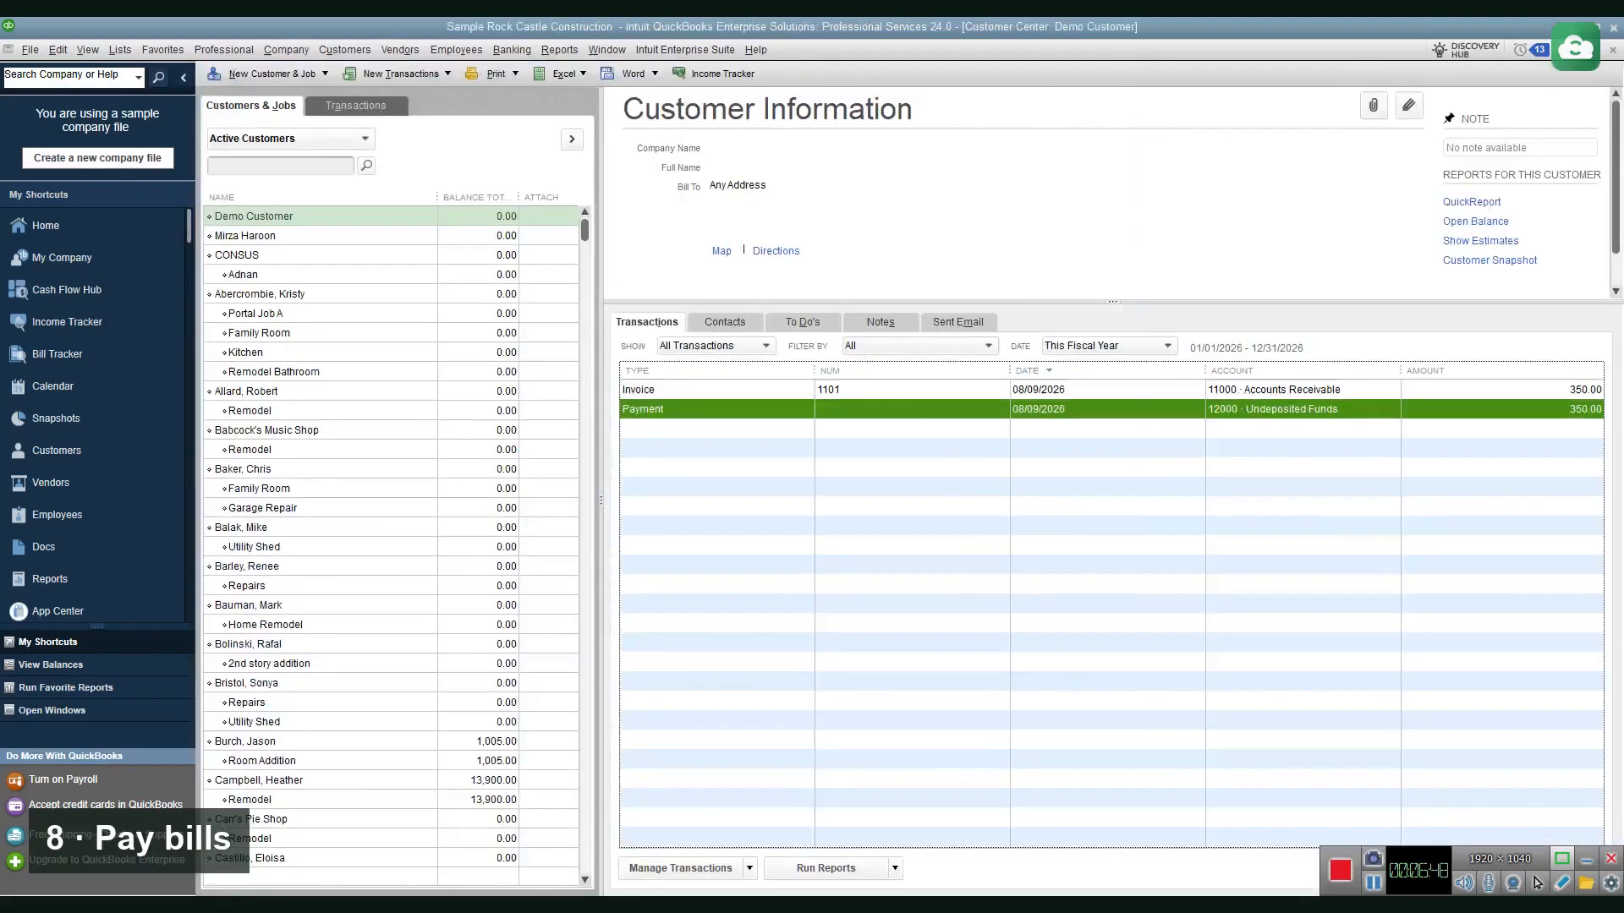
pyautogui.press('Up')
pyautogui.press('Return')
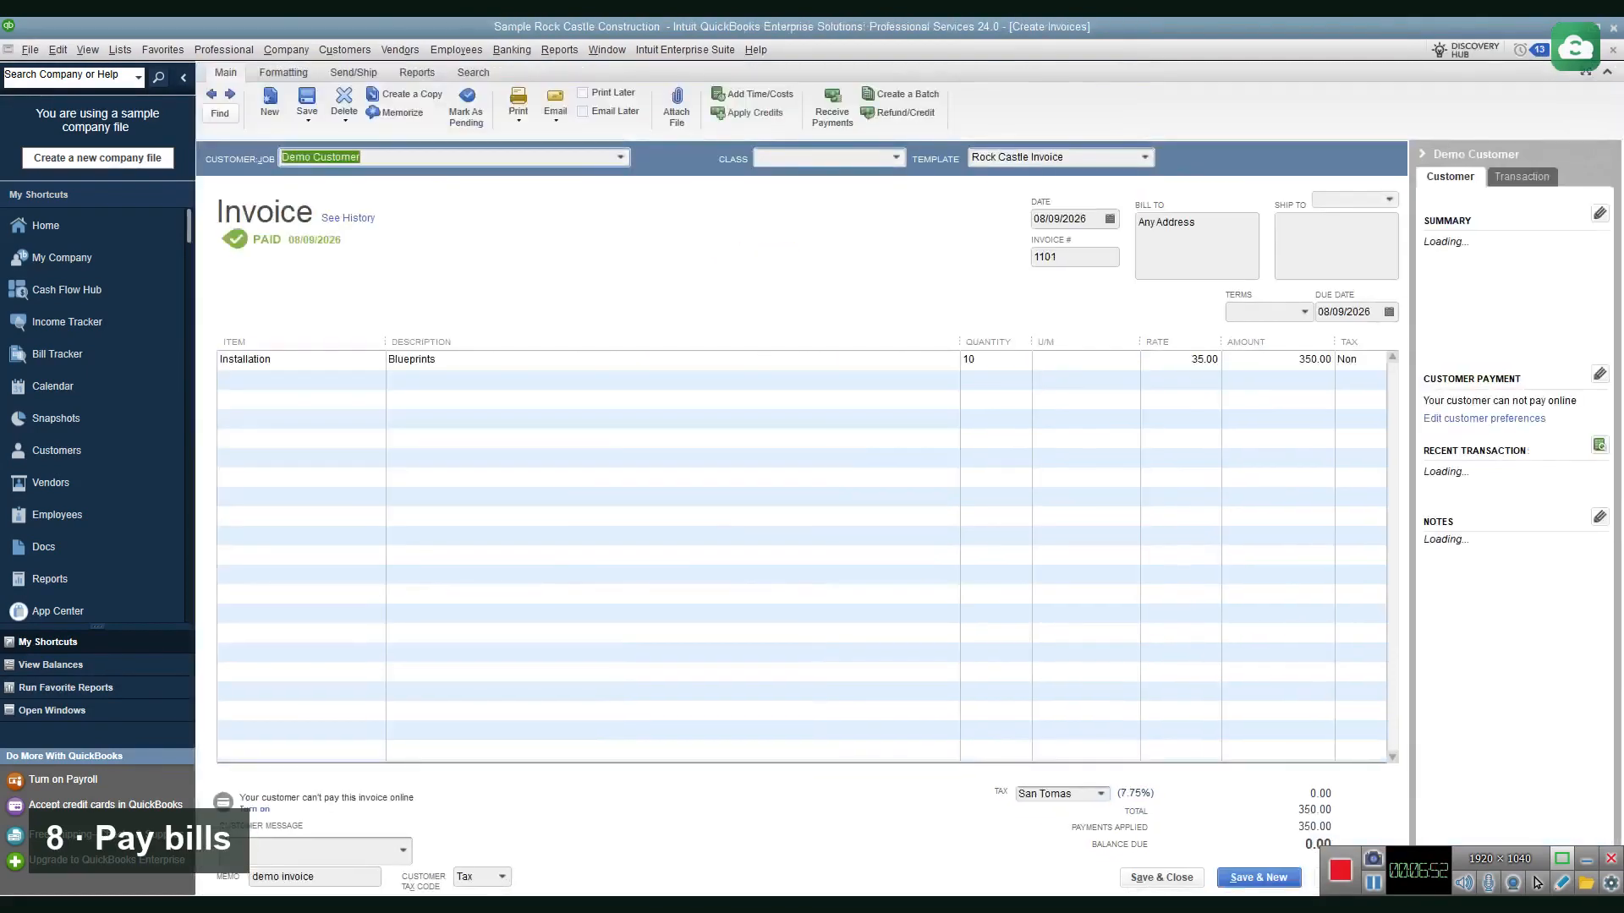
pyautogui.hotkey('alt', 'Tab')
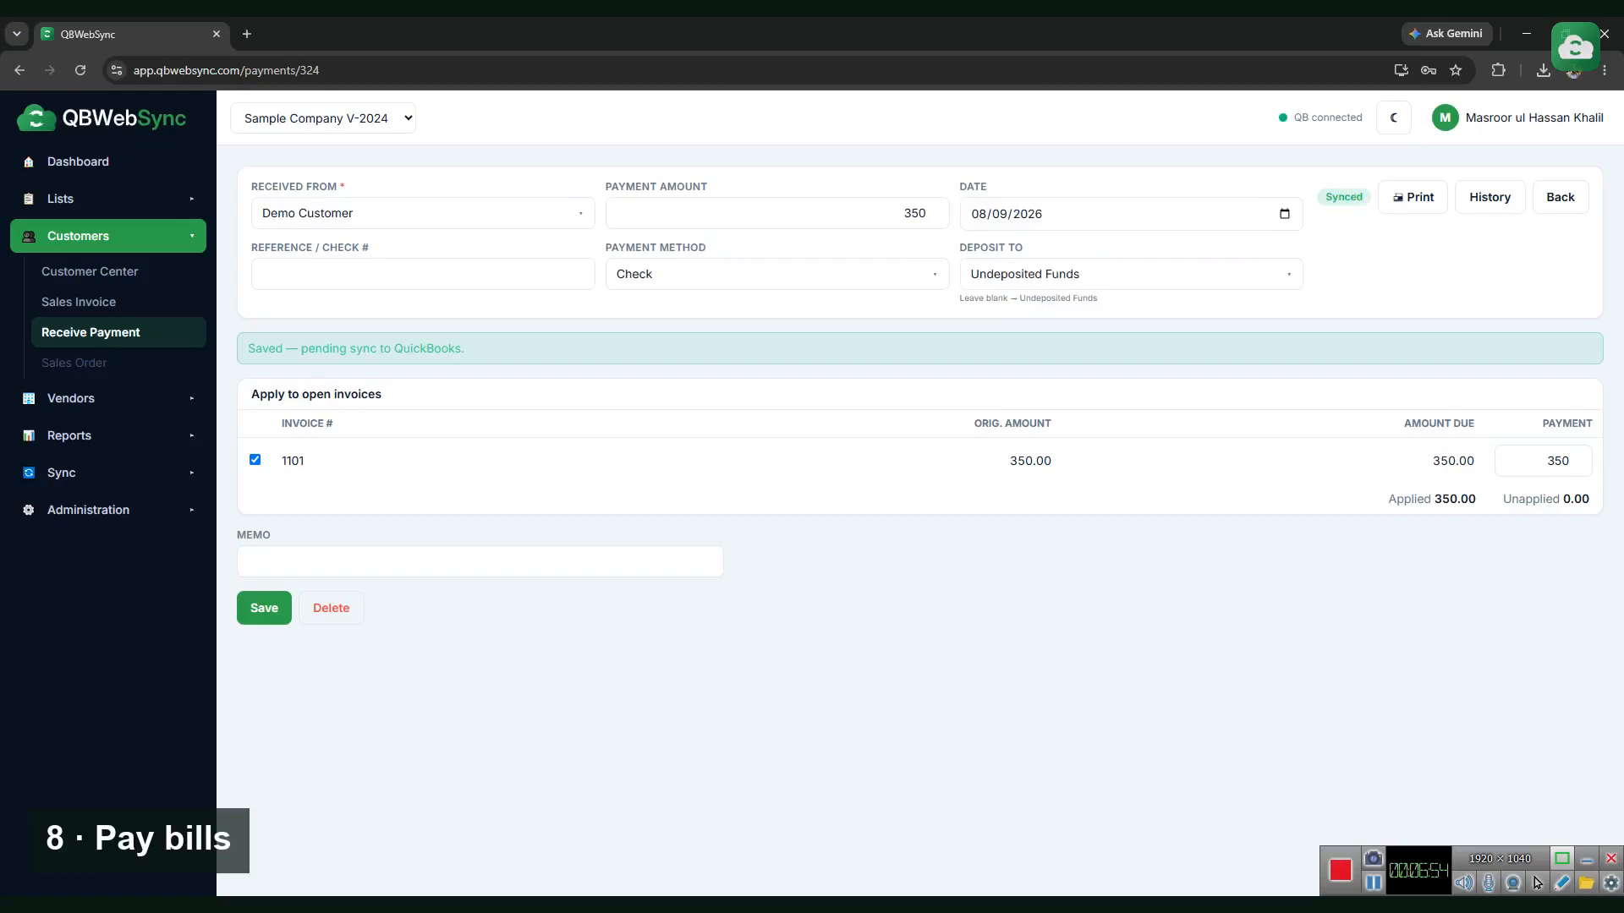
pyautogui.click(90, 333)
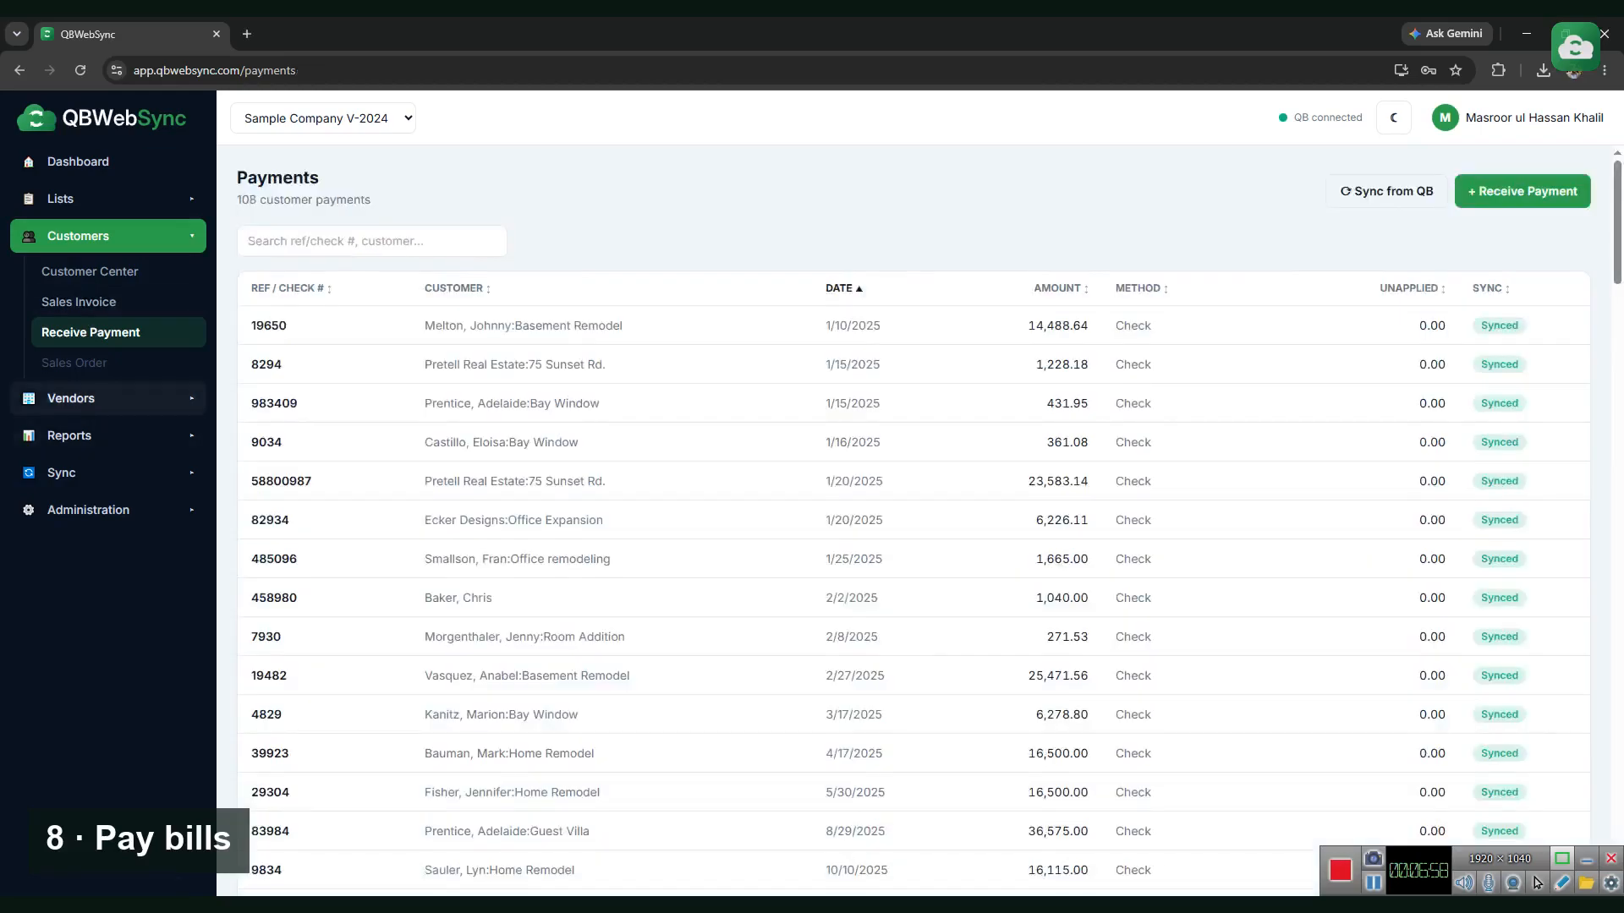
# View the Vendor Center and open the first Patton Hardware Supplies bill in the bills list to examine its item lines
pyautogui.click(71, 398)
pyautogui.click(83, 309)
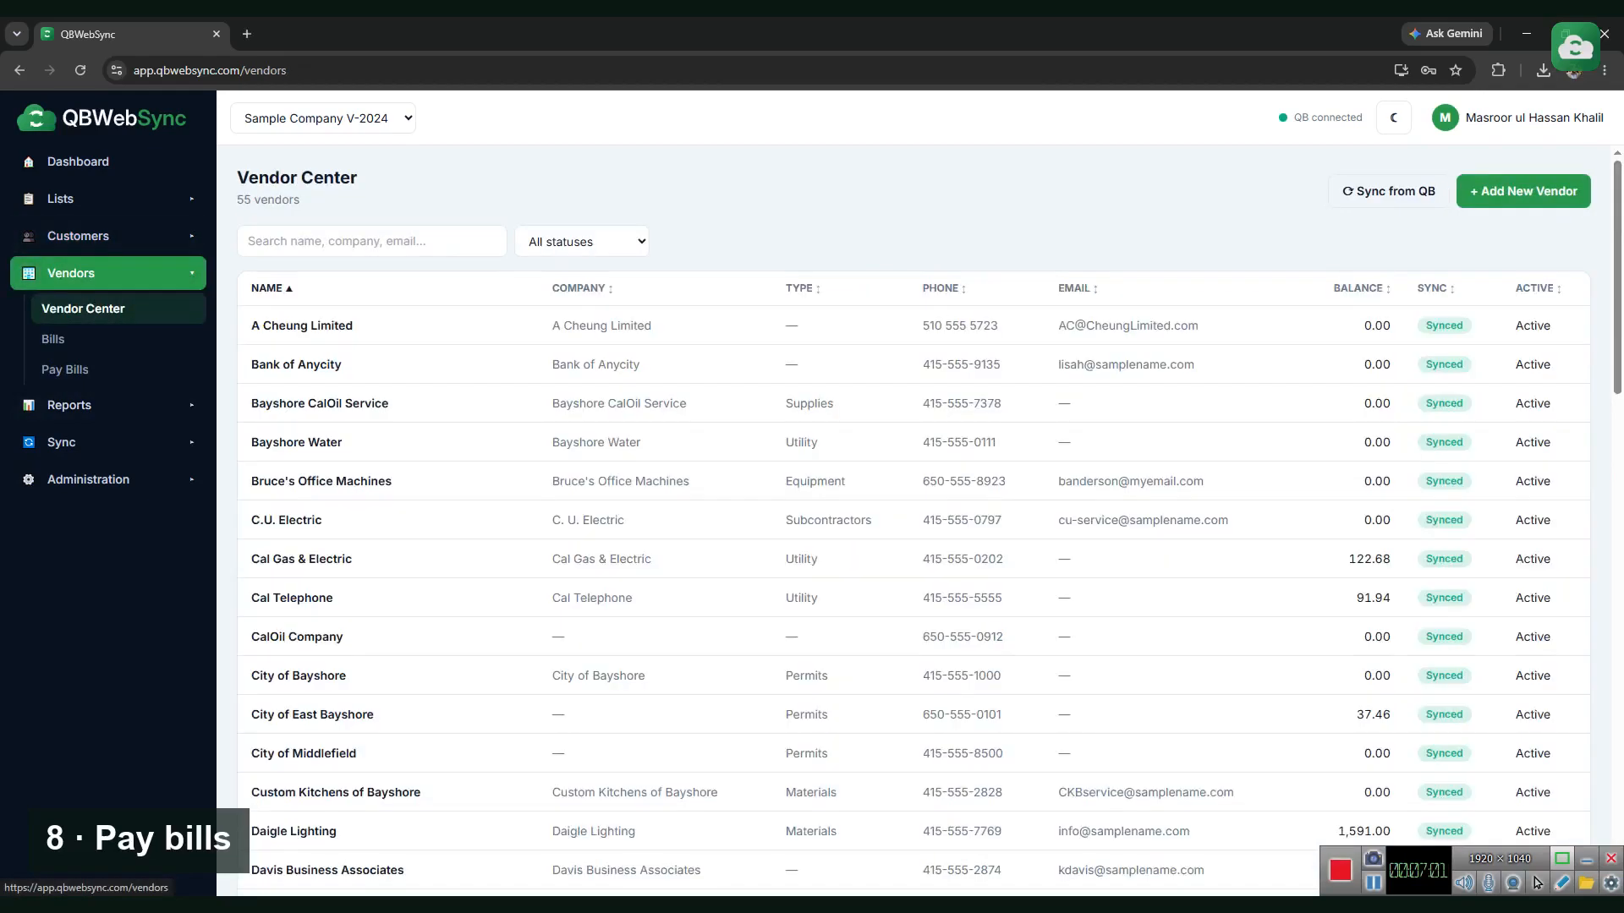
pyautogui.click(53, 338)
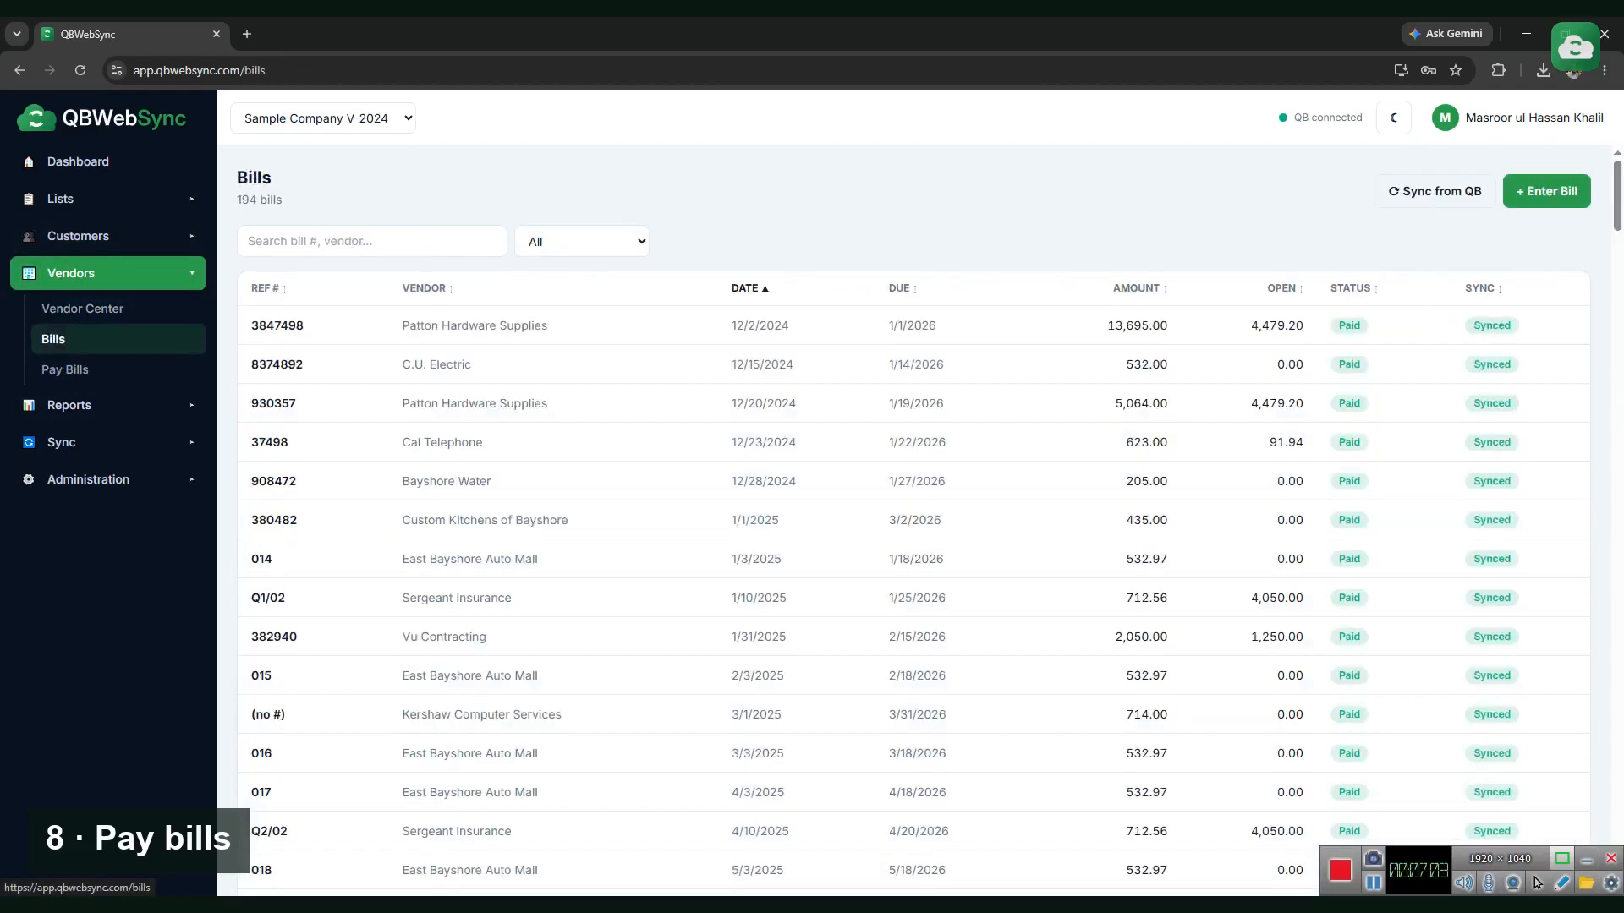
pyautogui.click(473, 326)
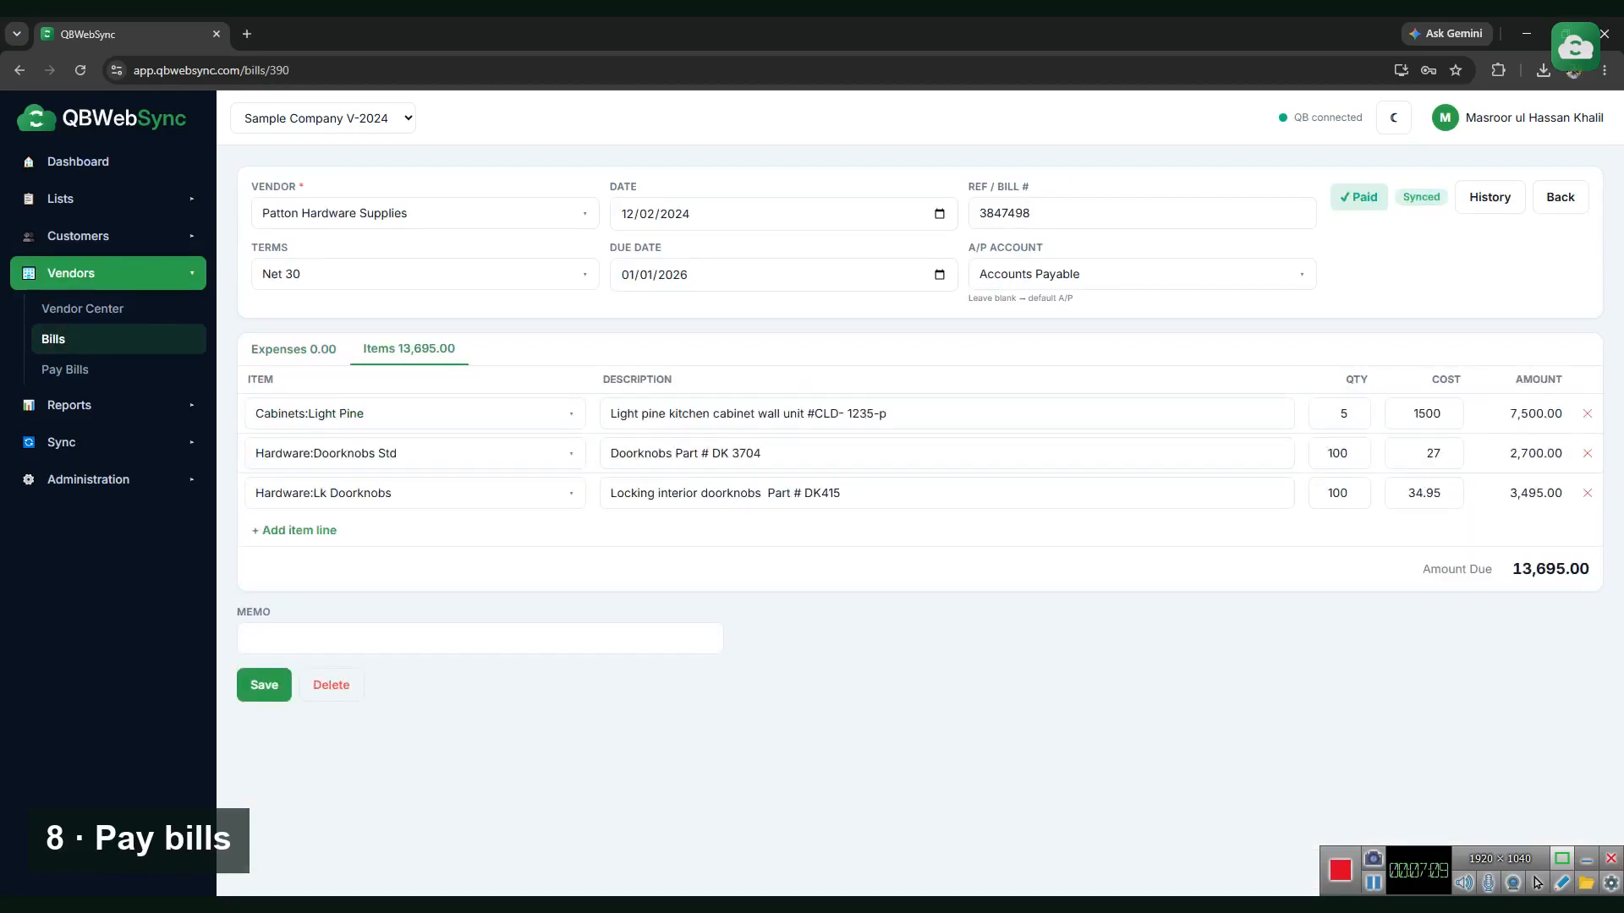
# View the bill payments list and start a new bill payment for A Cheung Limited to check the vendor's open bills
pyautogui.click(66, 370)
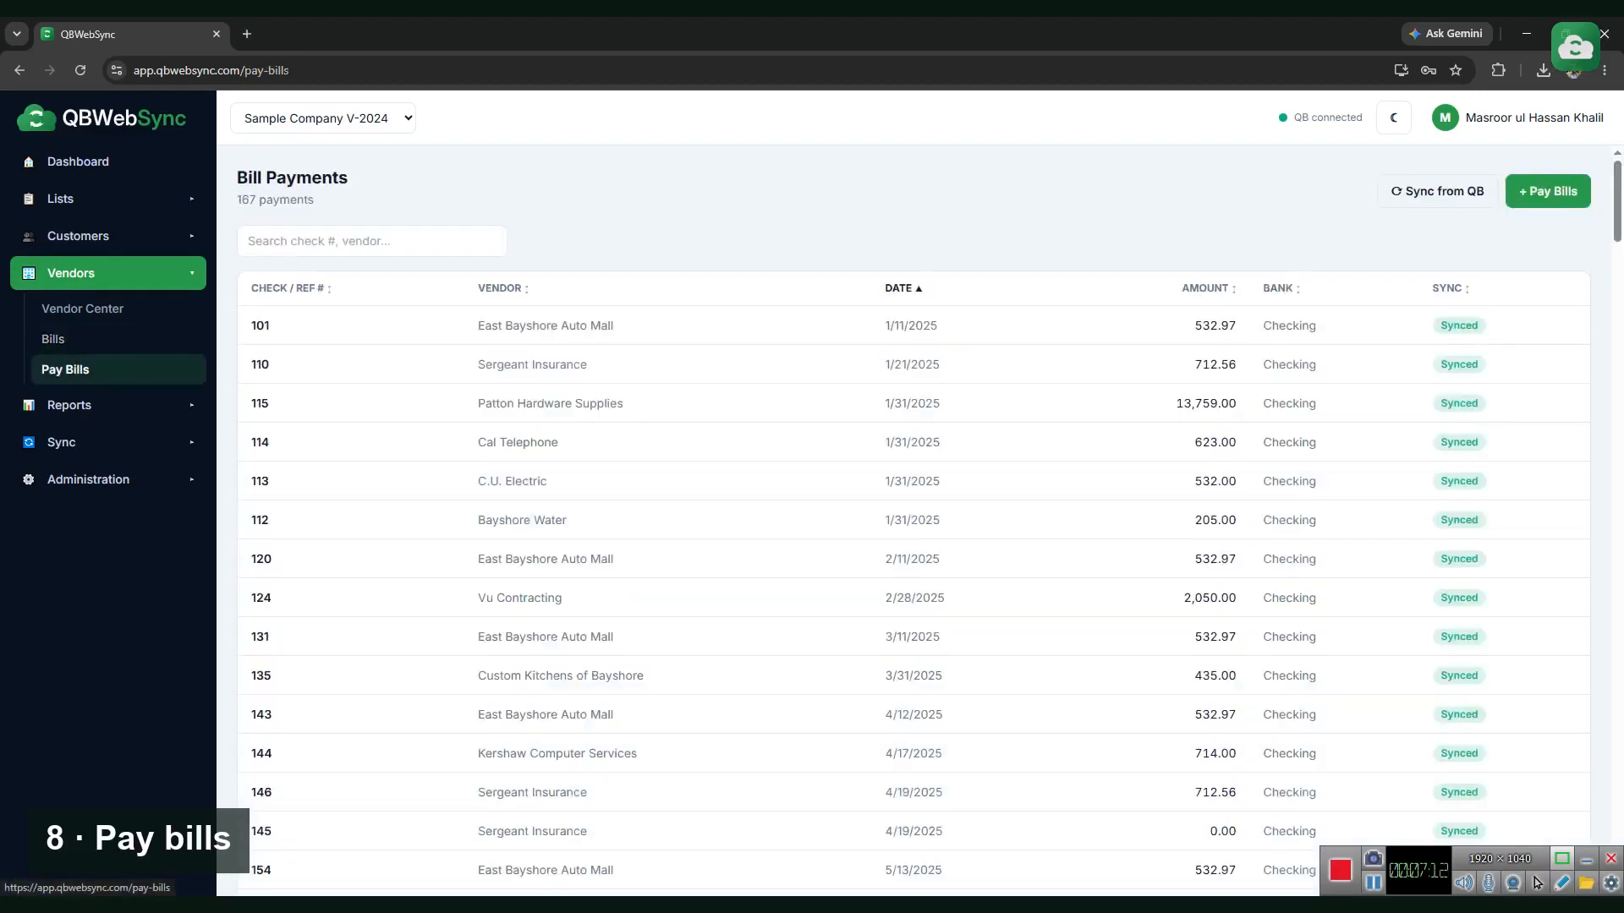
pyautogui.click(1548, 191)
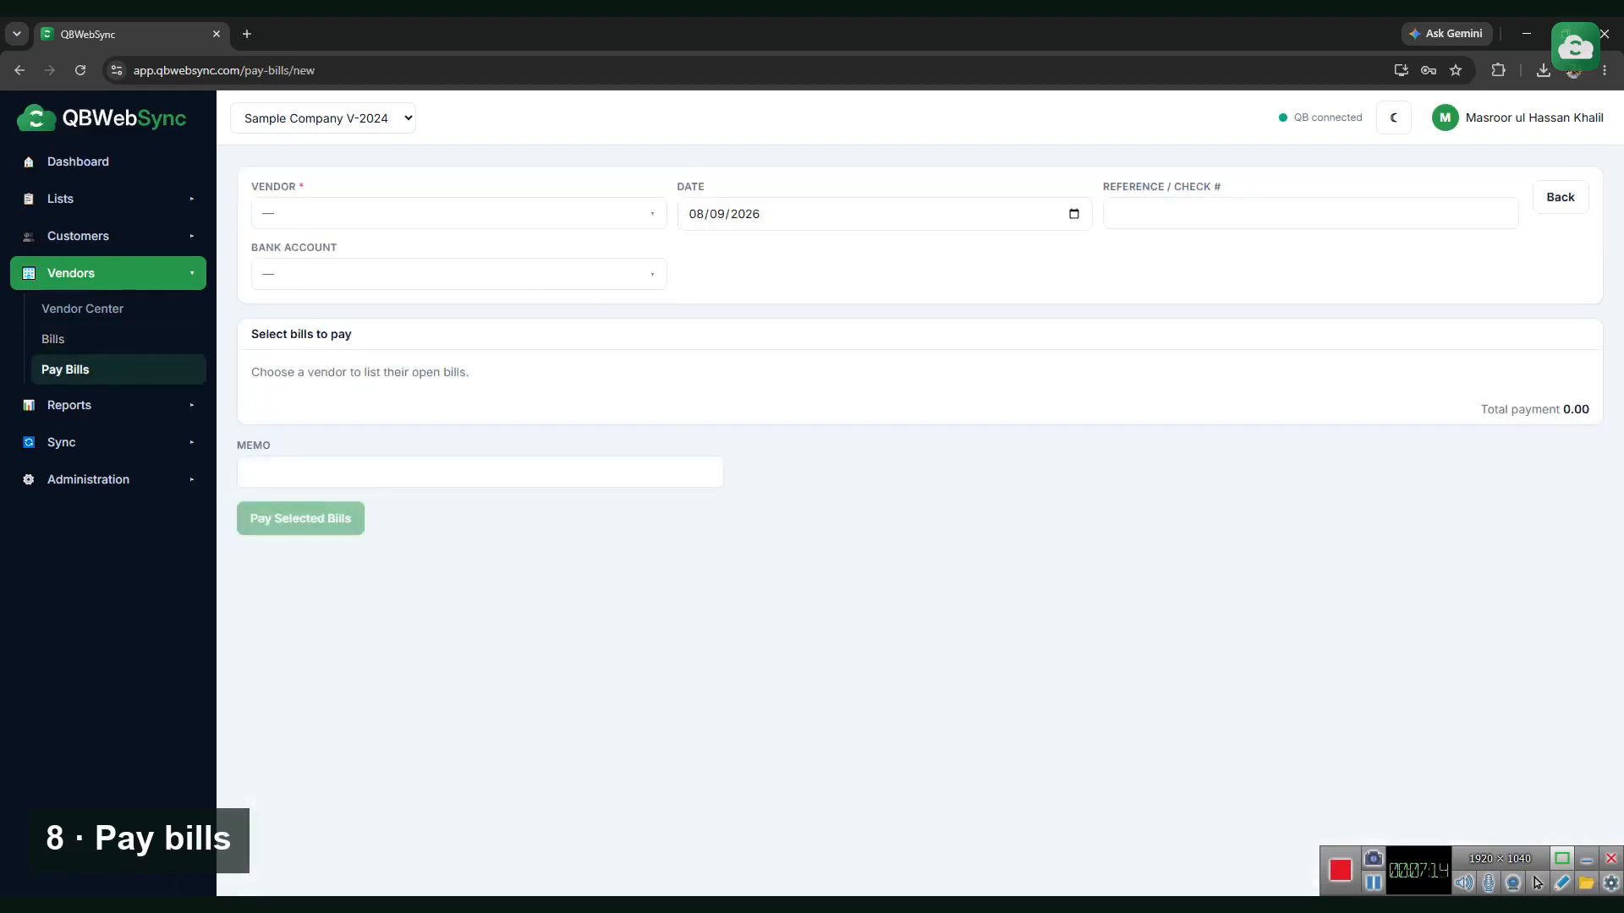
pyautogui.click(458, 214)
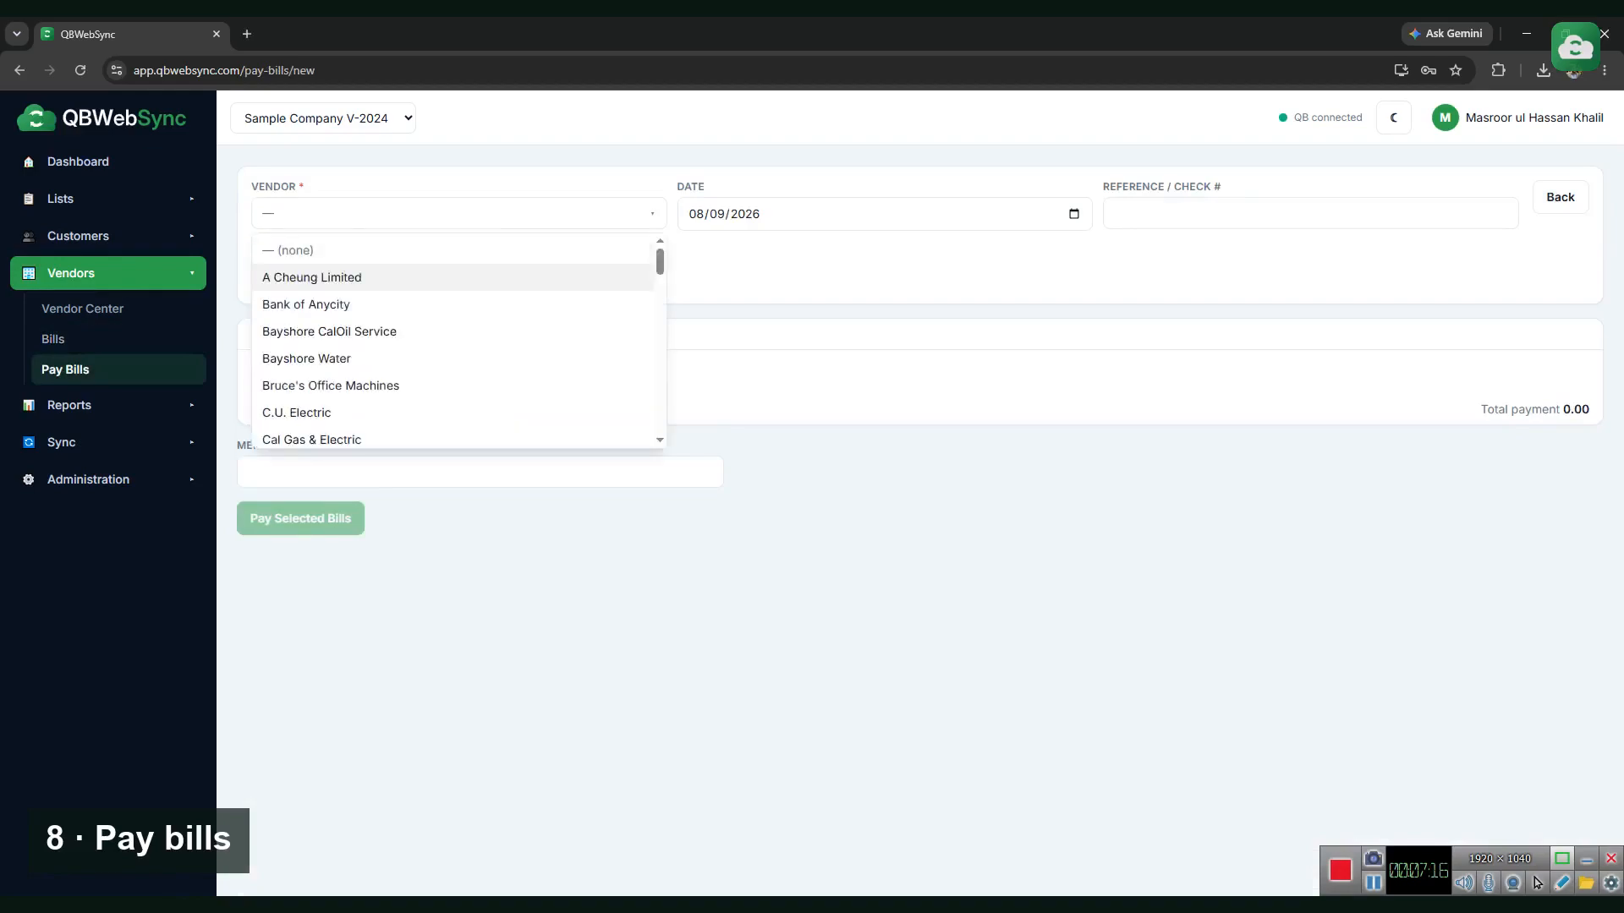
pyautogui.press('Return')
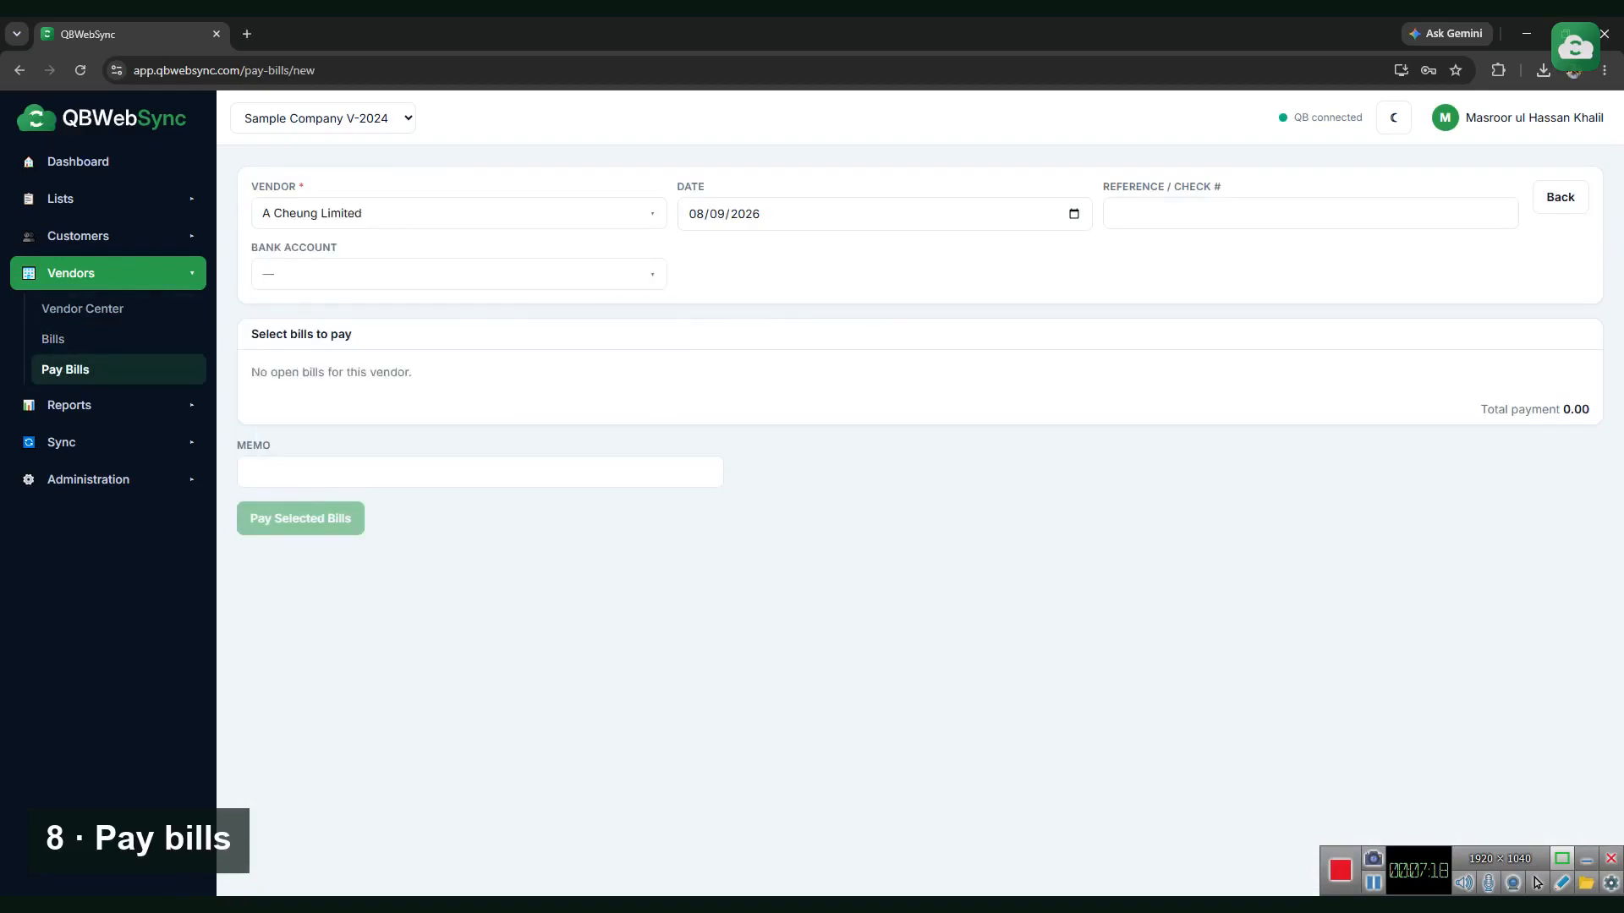
# Review the live reports: Profit & Loss, Balance Sheet, A/P Aging, Vendor Balances, Customer QuickReport and Vendor QuickReport
pyautogui.click(69, 405)
pyautogui.click(77, 346)
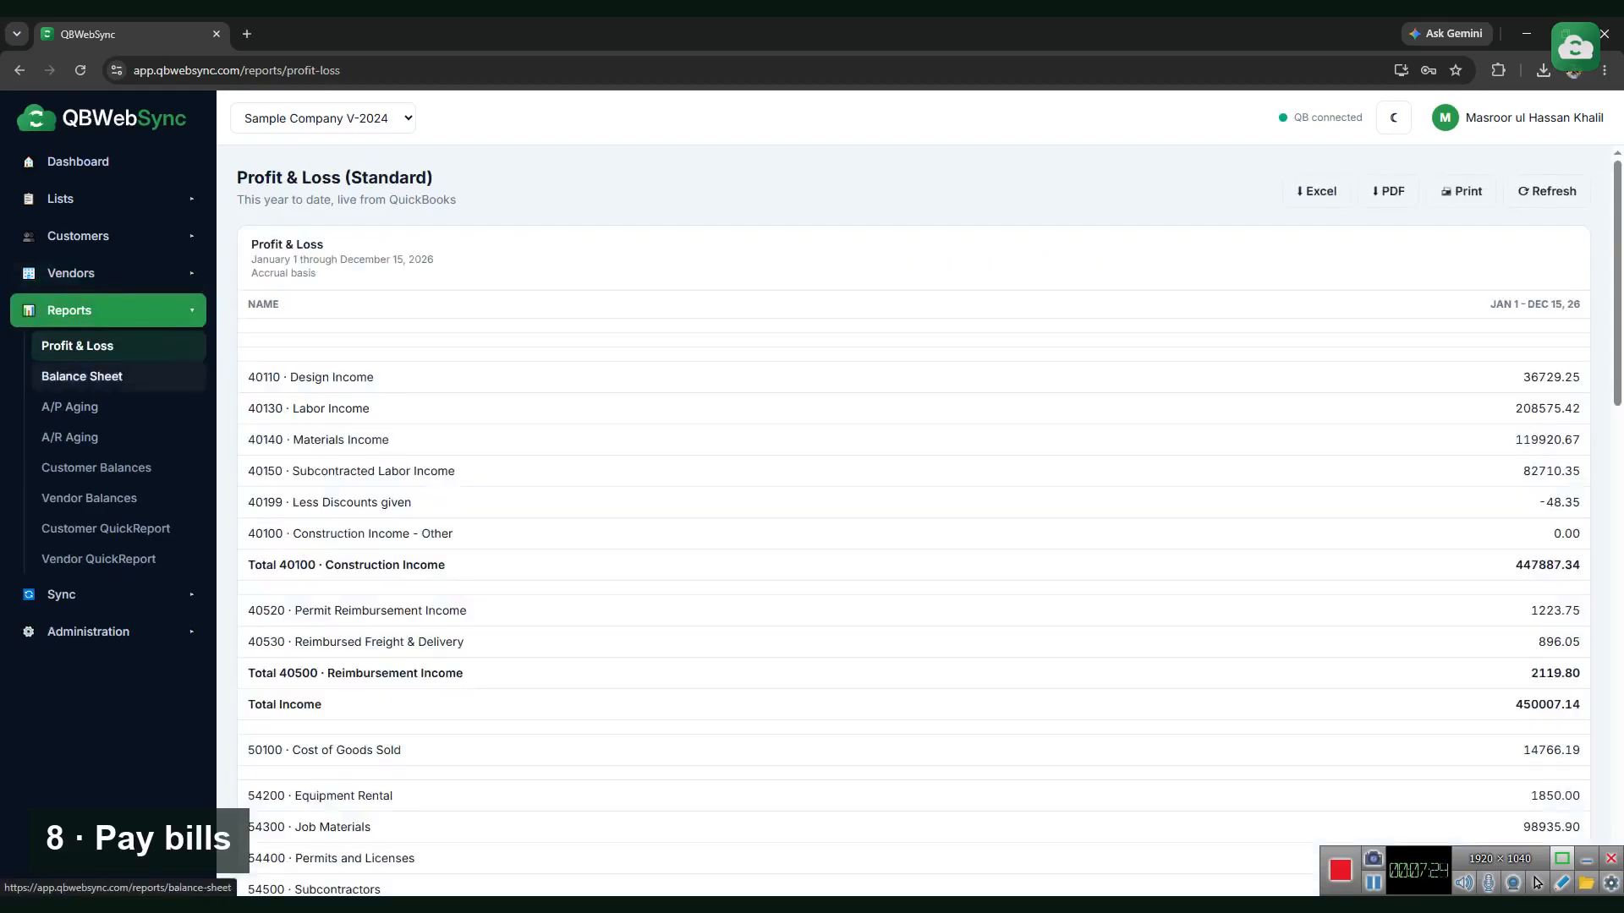
pyautogui.click(82, 376)
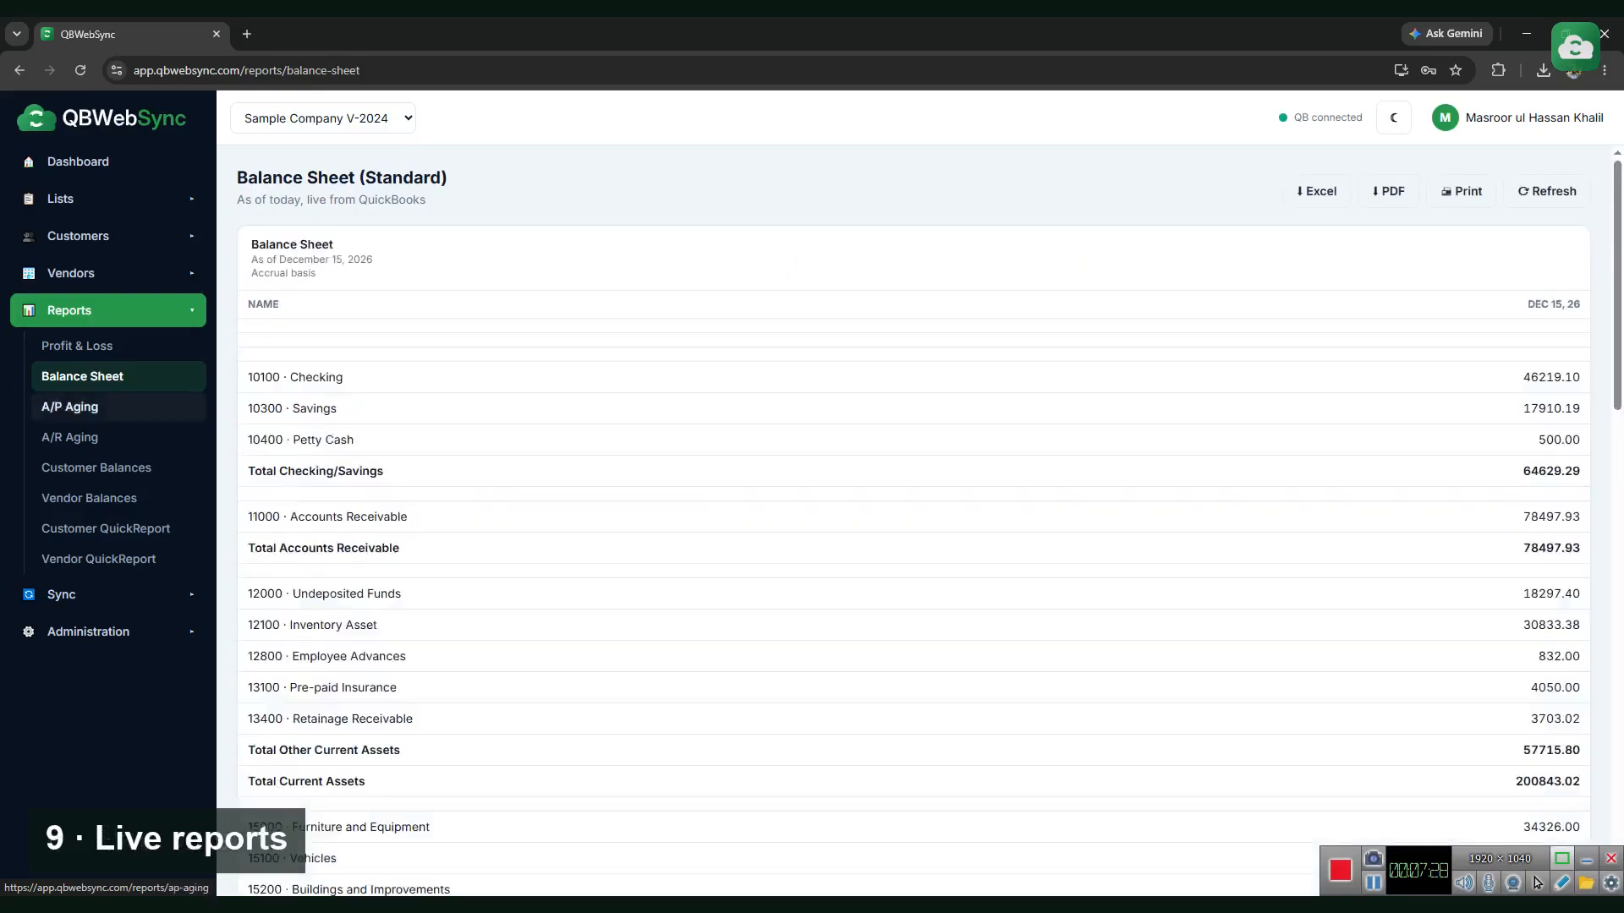
pyautogui.click(70, 407)
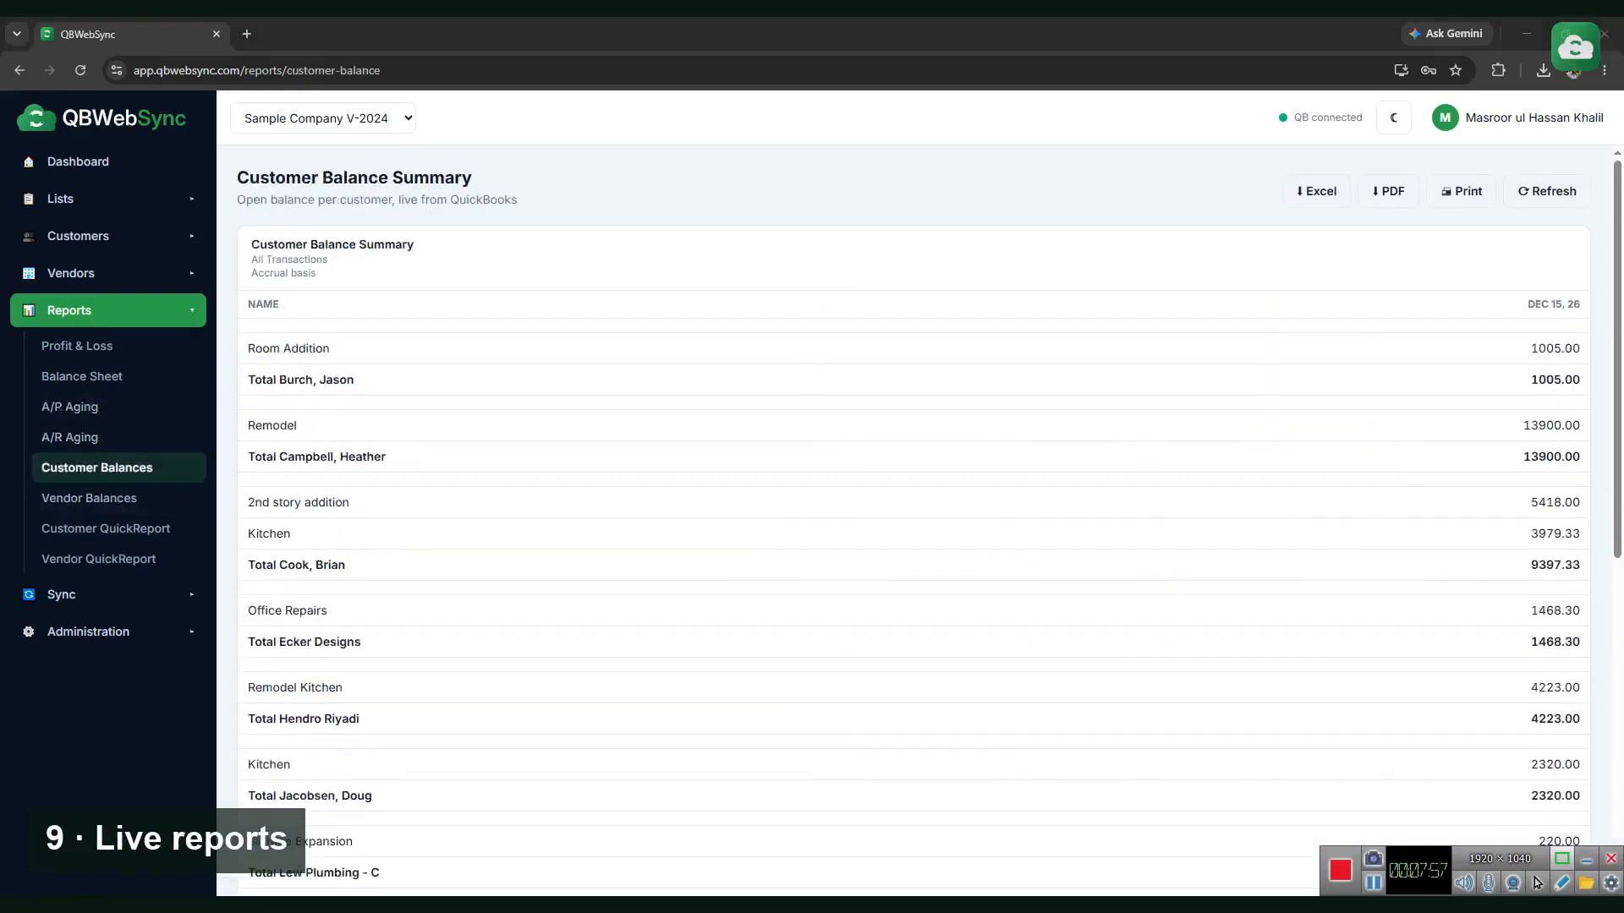
pyautogui.click(90, 499)
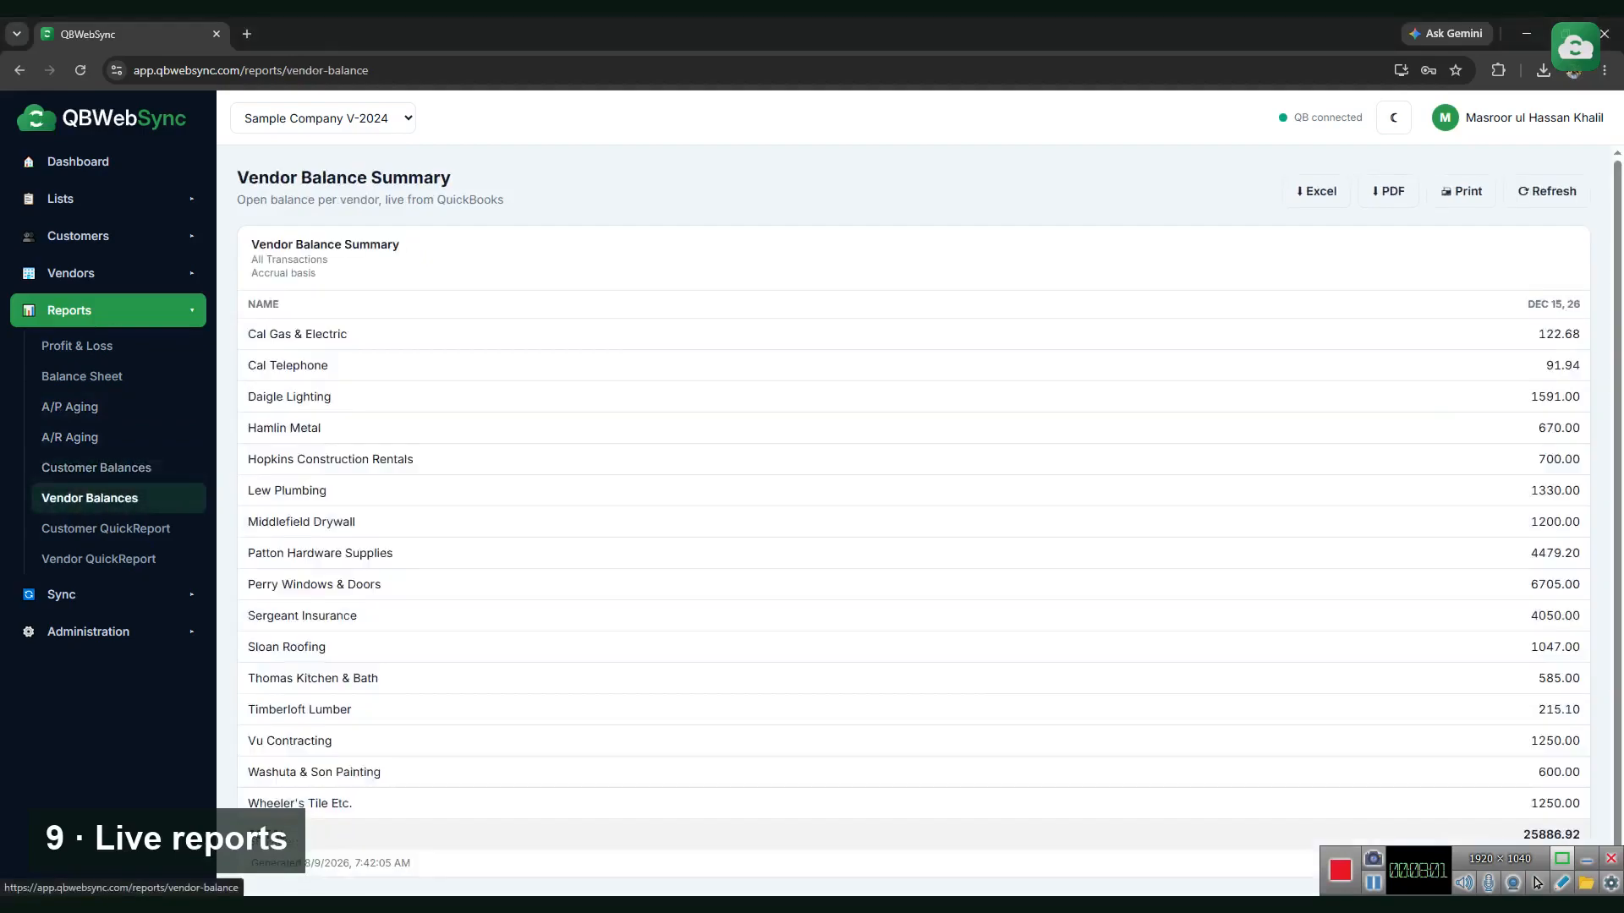
pyautogui.click(105, 528)
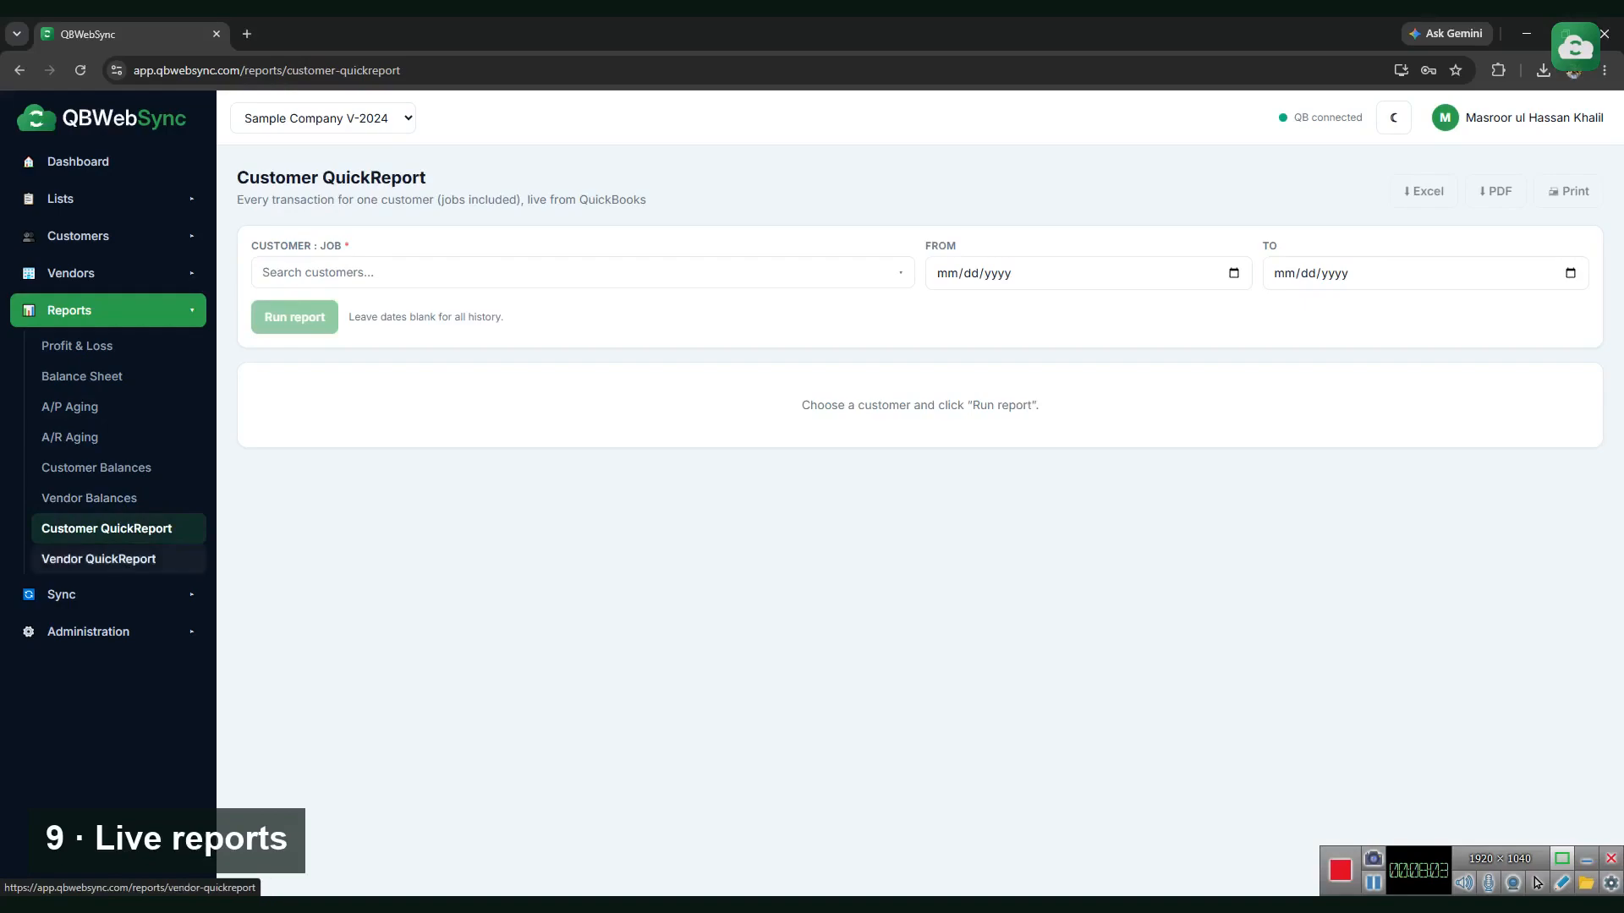
pyautogui.click(99, 559)
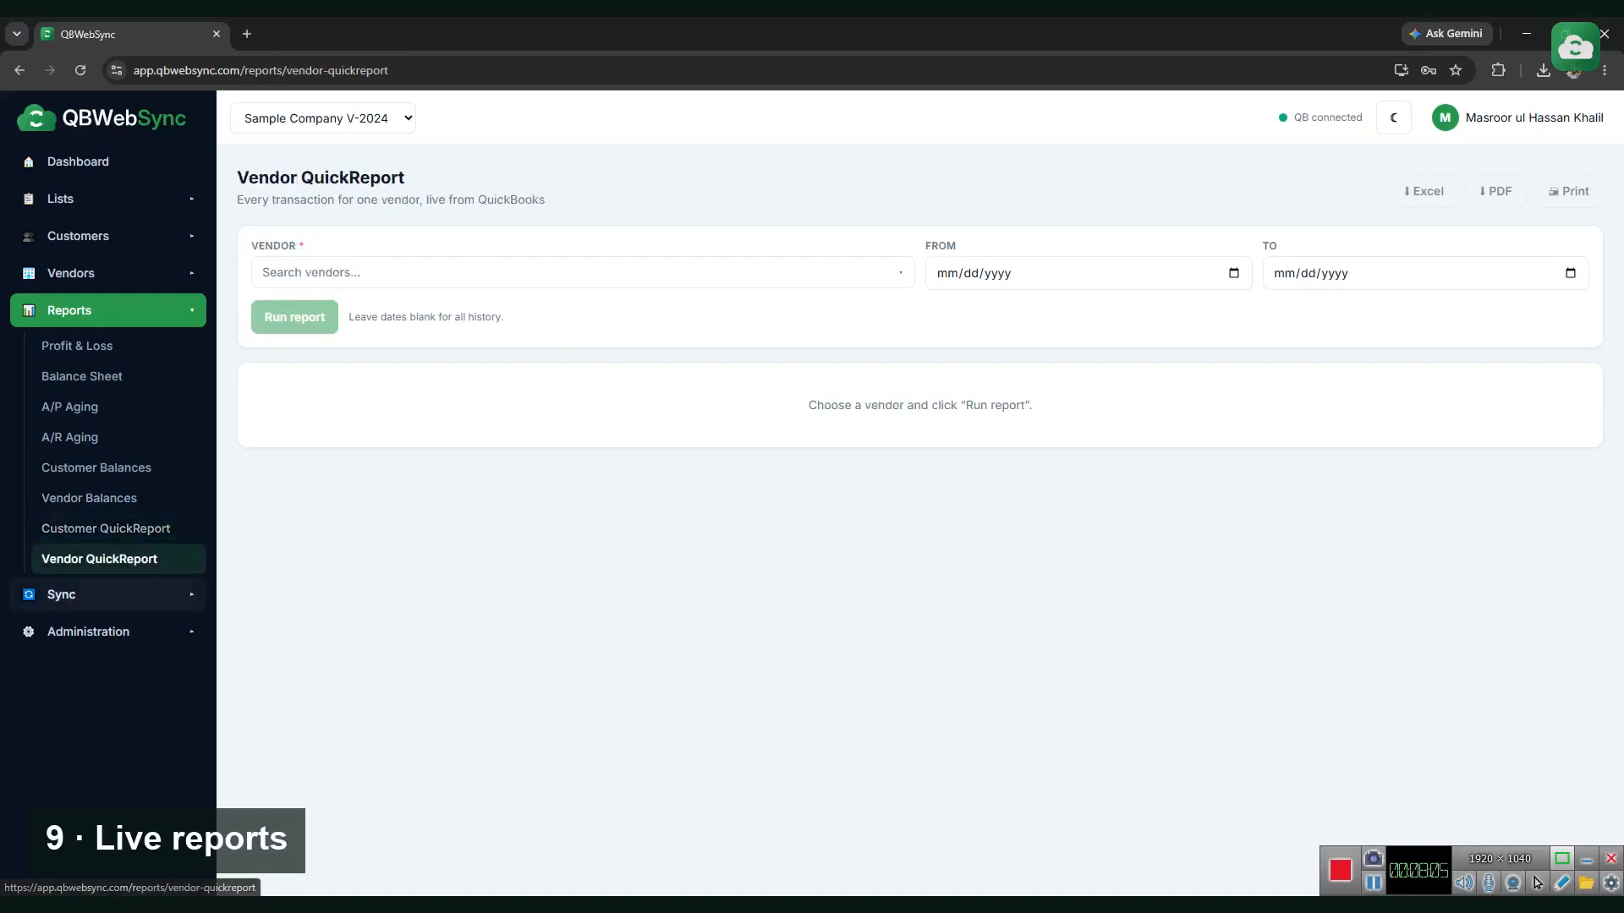
# Open the Sync Dashboard to examine the customer sync counts, last pull times and recent runs
pyautogui.click(61, 594)
pyautogui.click(88, 383)
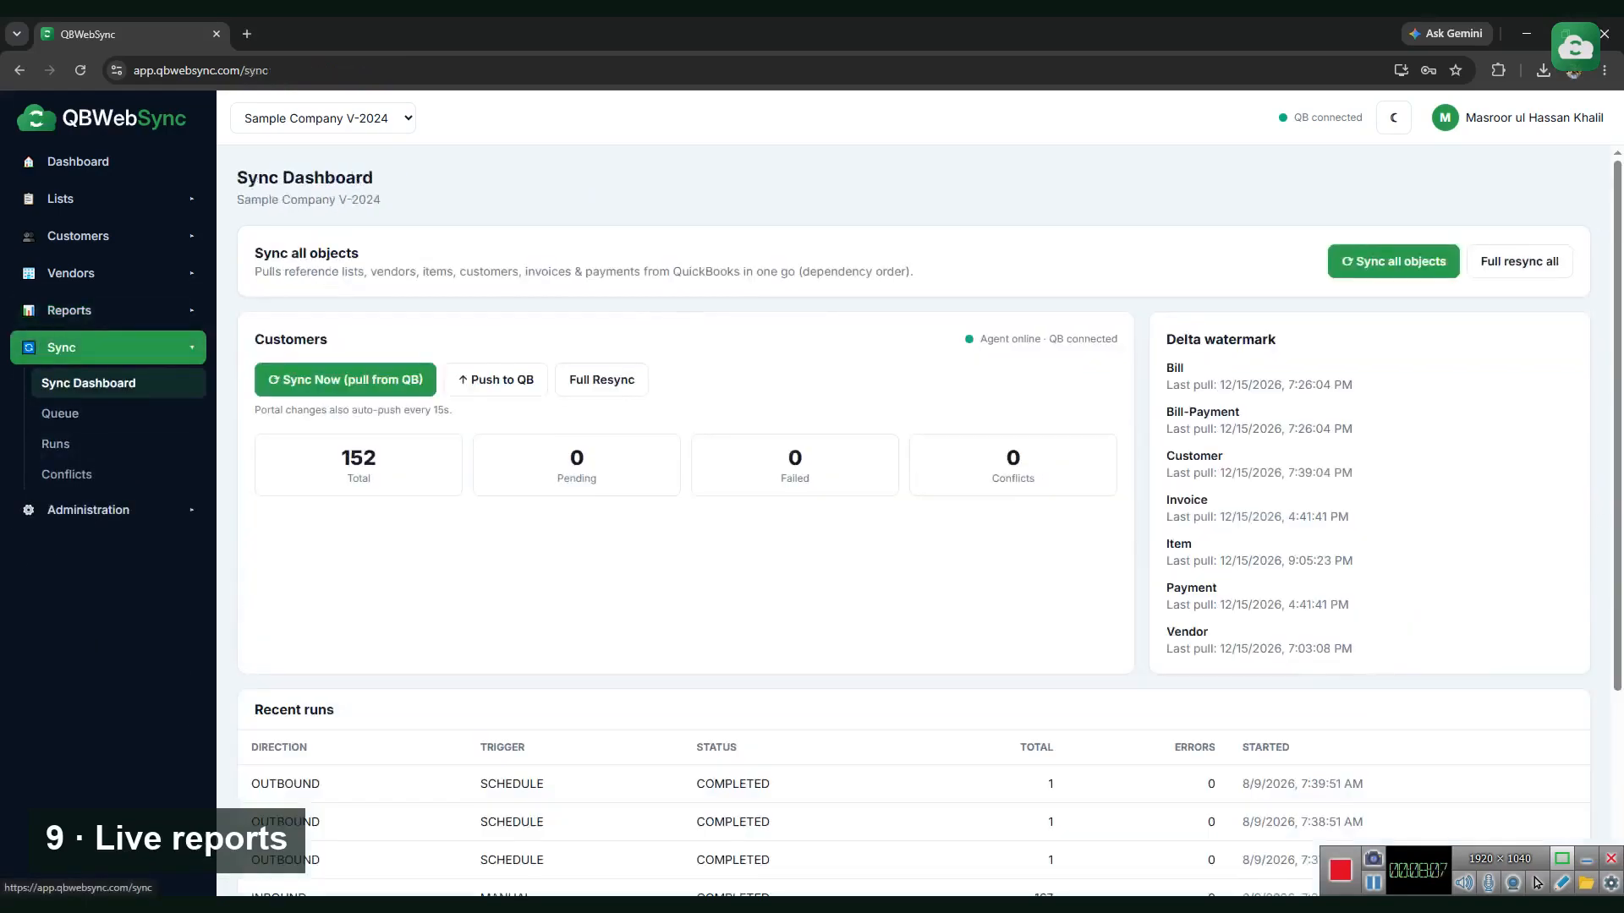
# Review the sync queue, the sync runs history and the Conflict Center for the sample company
pyautogui.click(60, 414)
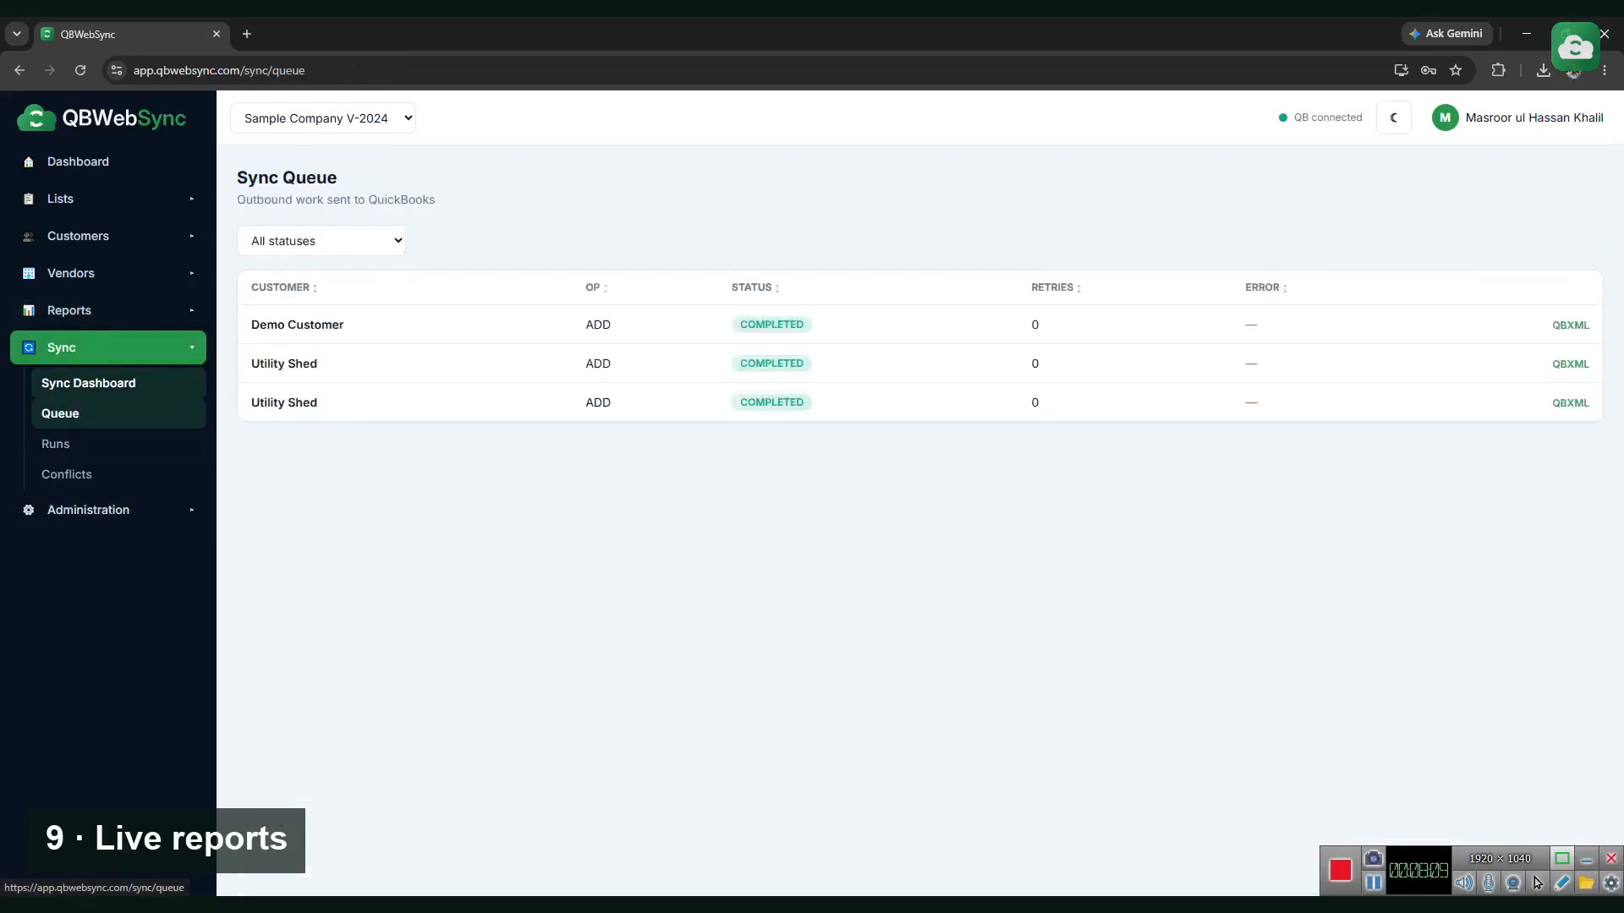
pyautogui.click(56, 444)
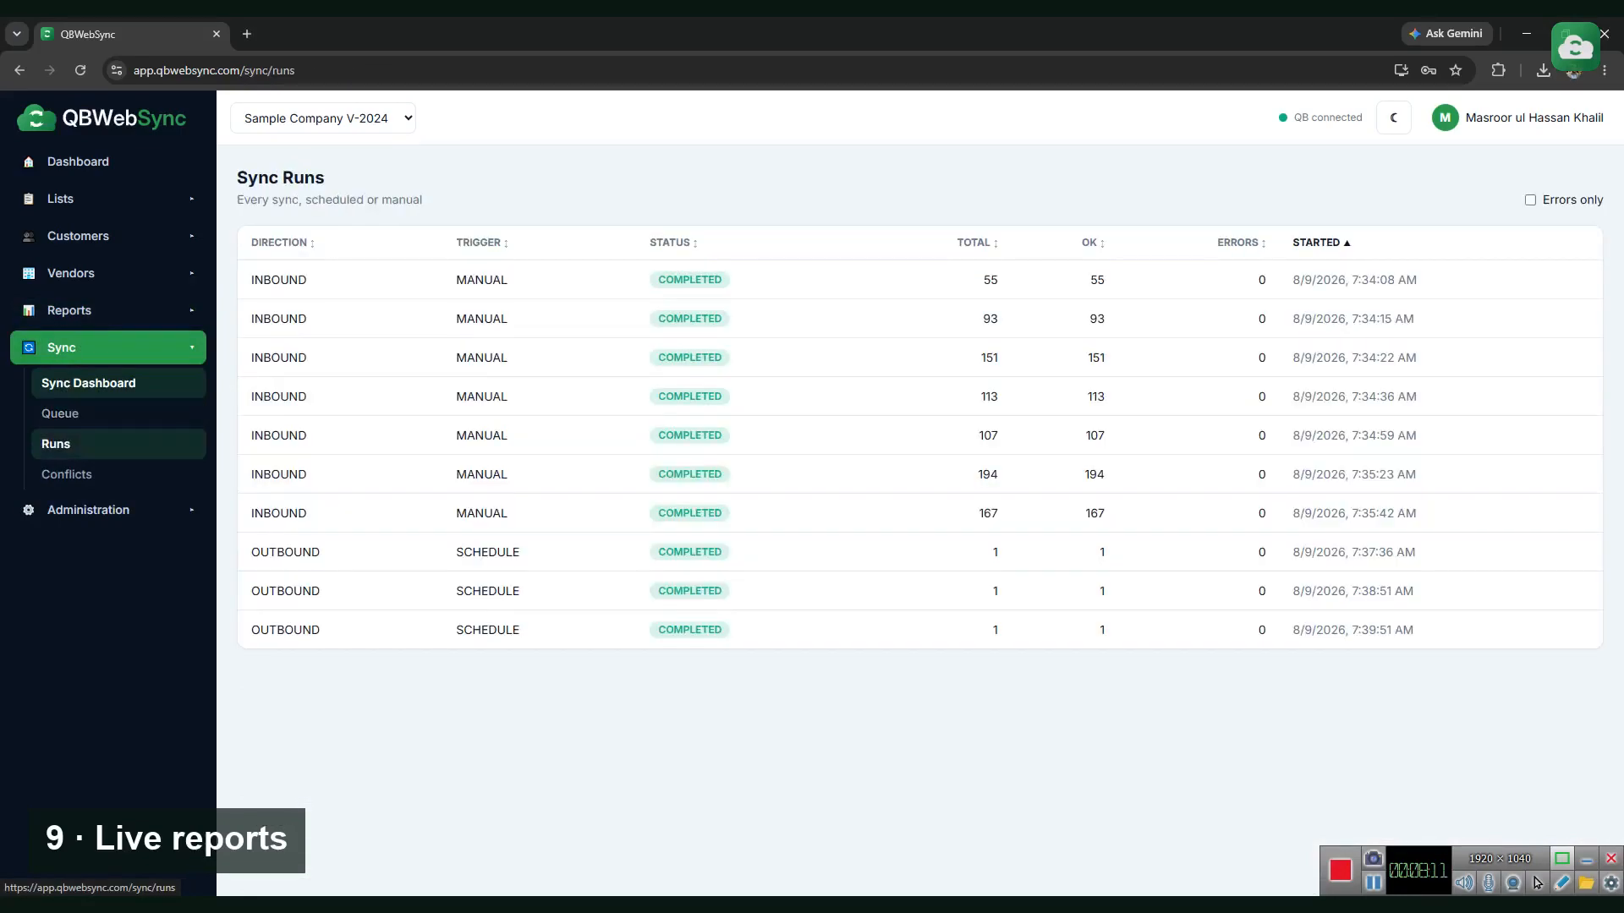
pyautogui.click(66, 474)
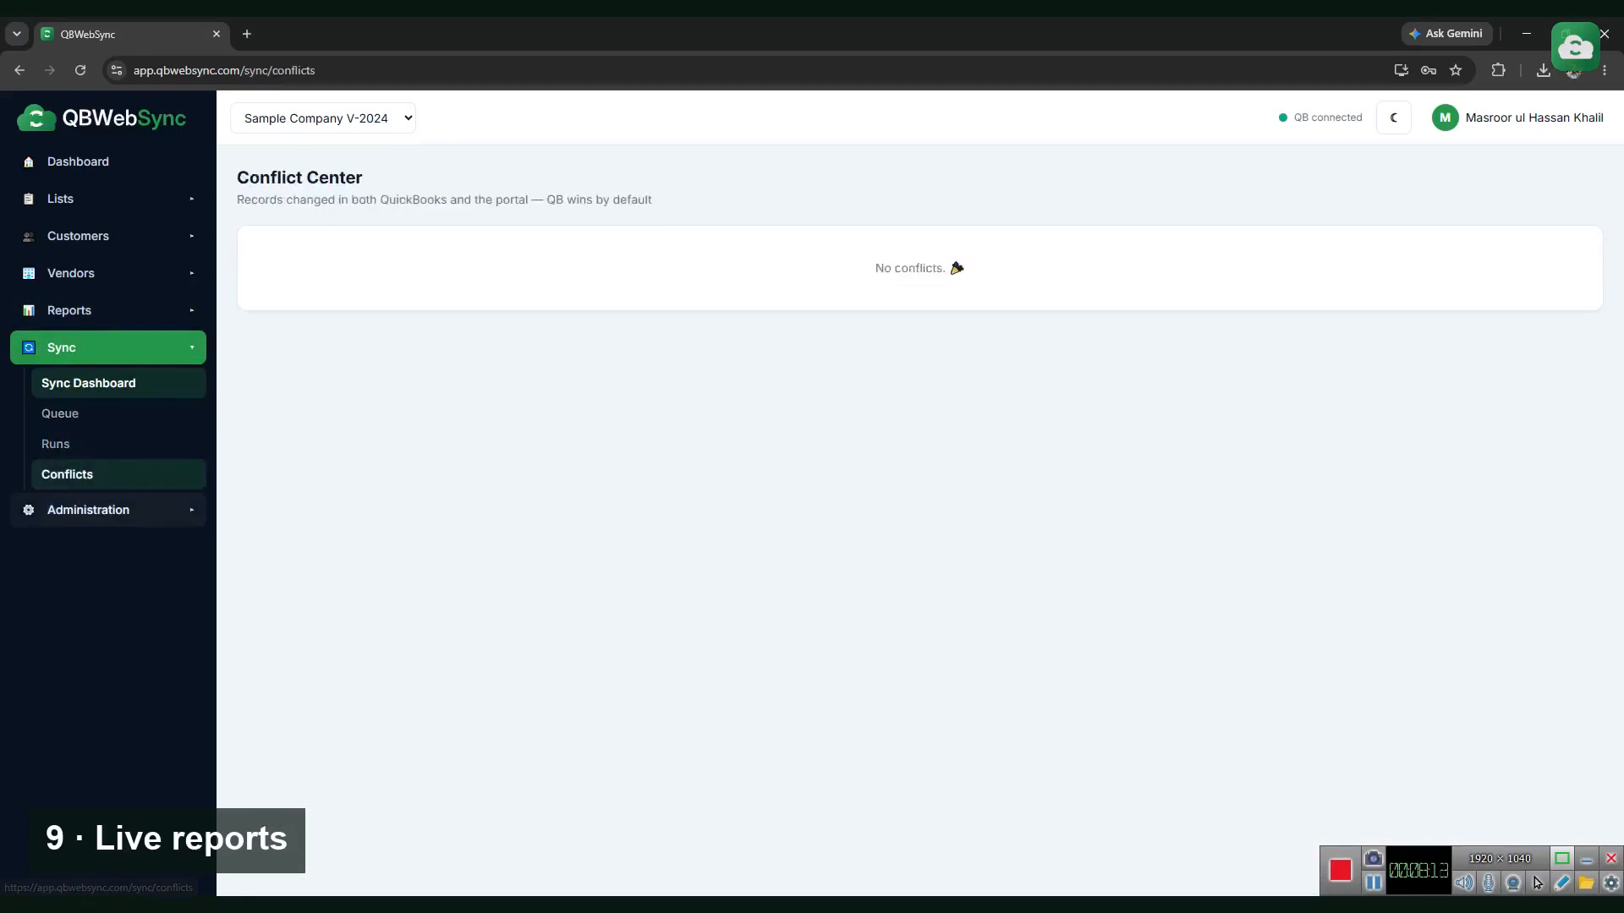
# Review the administration pages for companies, agents and users, and examine the blank Add user form without creating a user
pyautogui.click(87, 510)
pyautogui.click(73, 421)
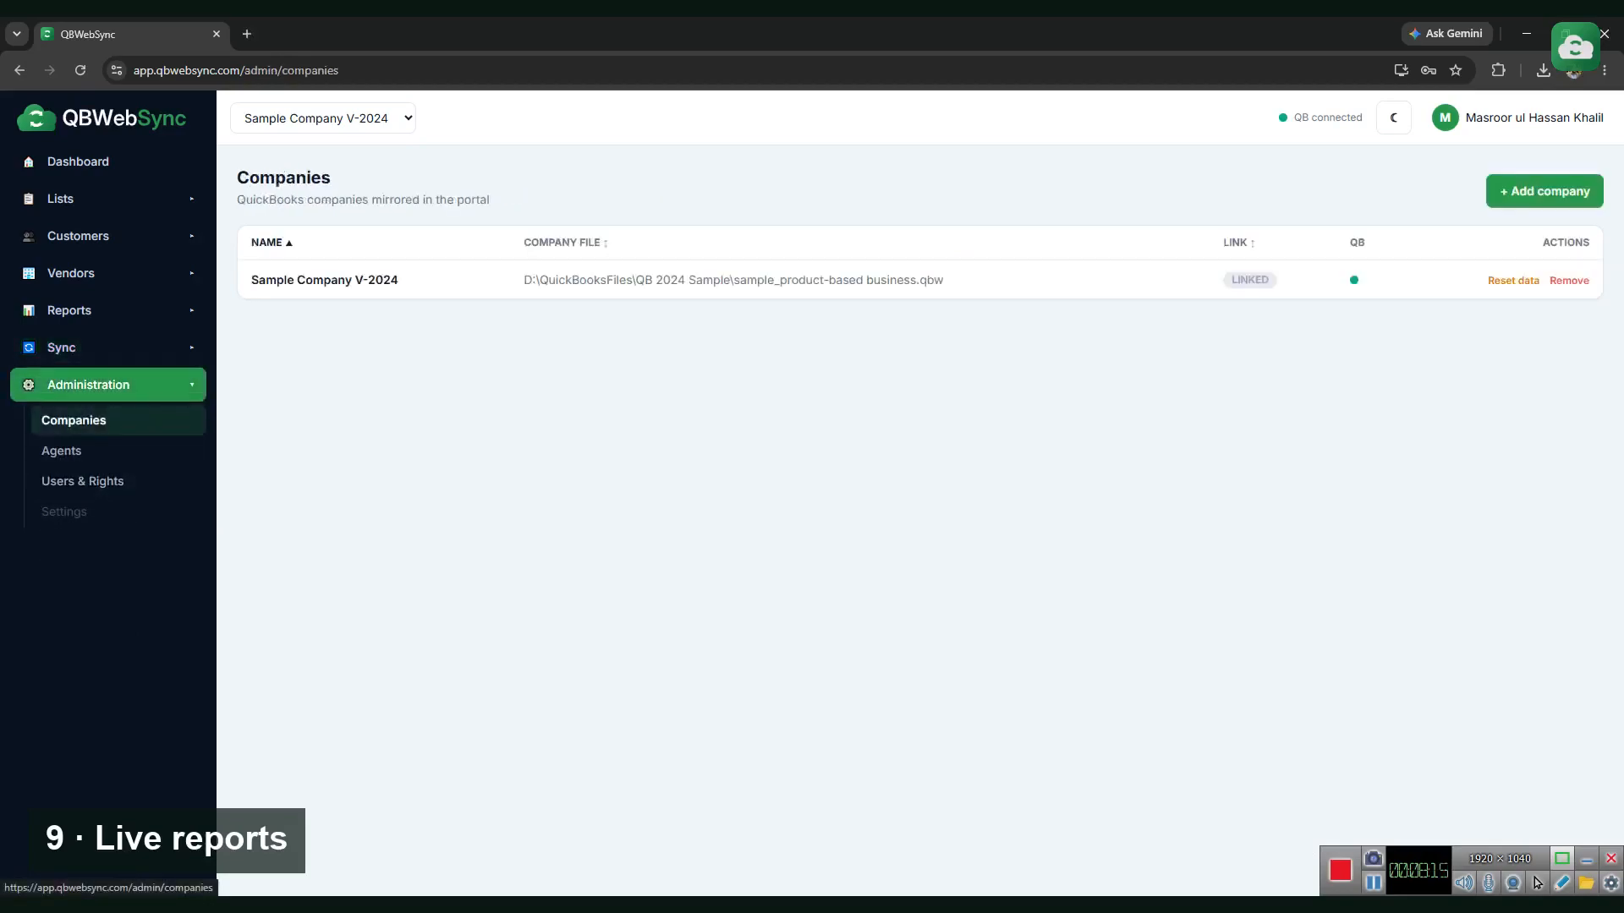
pyautogui.click(61, 450)
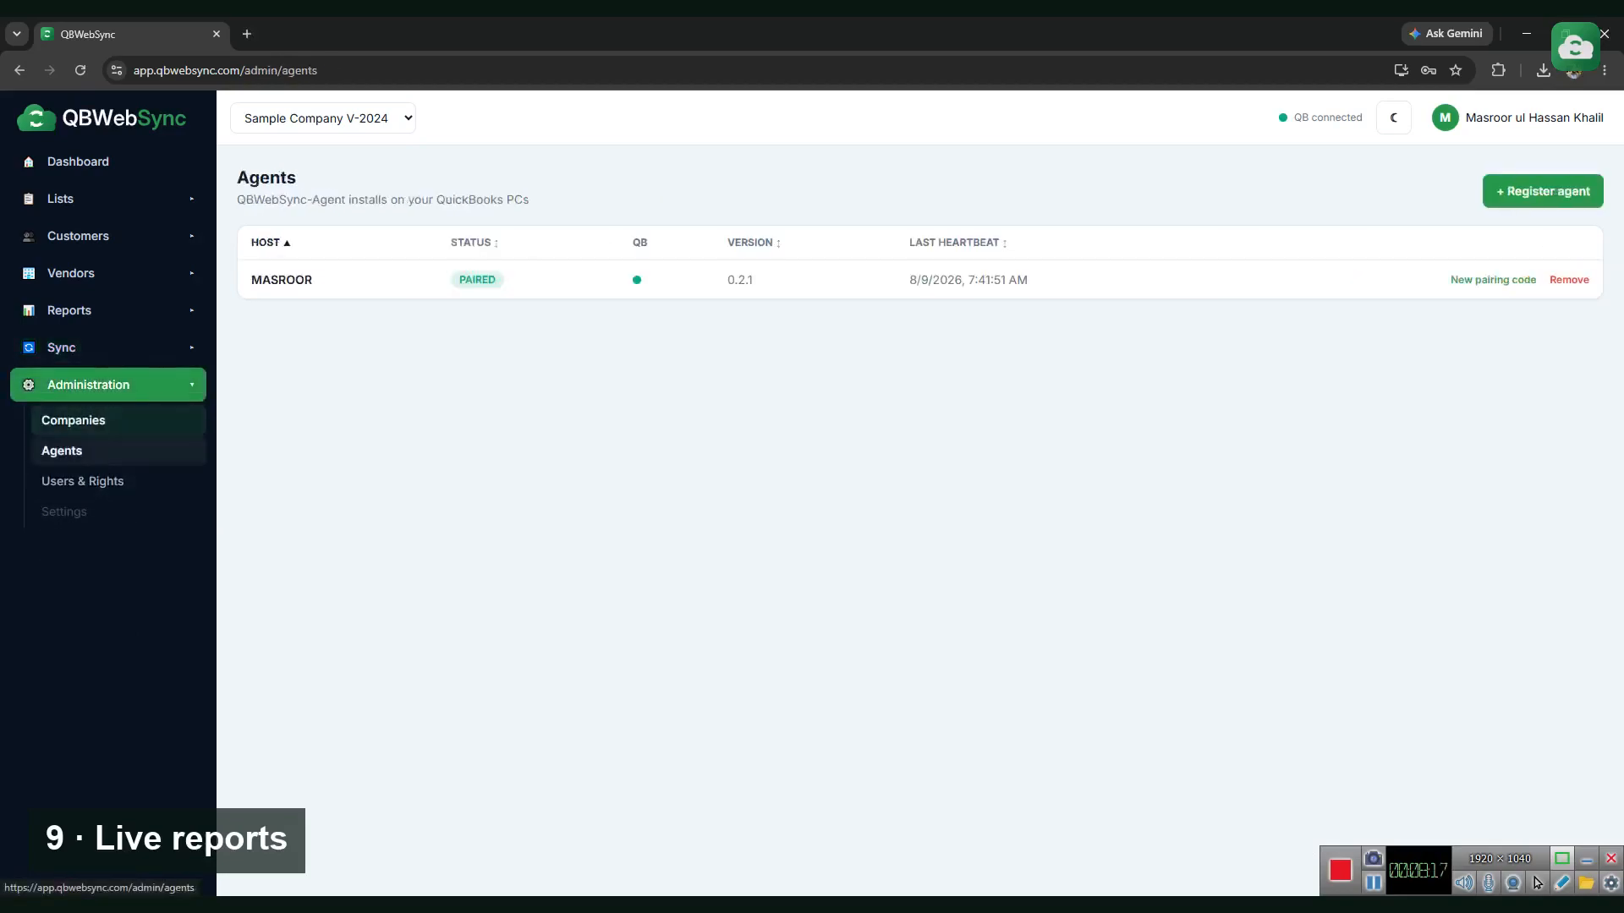
pyautogui.click(83, 482)
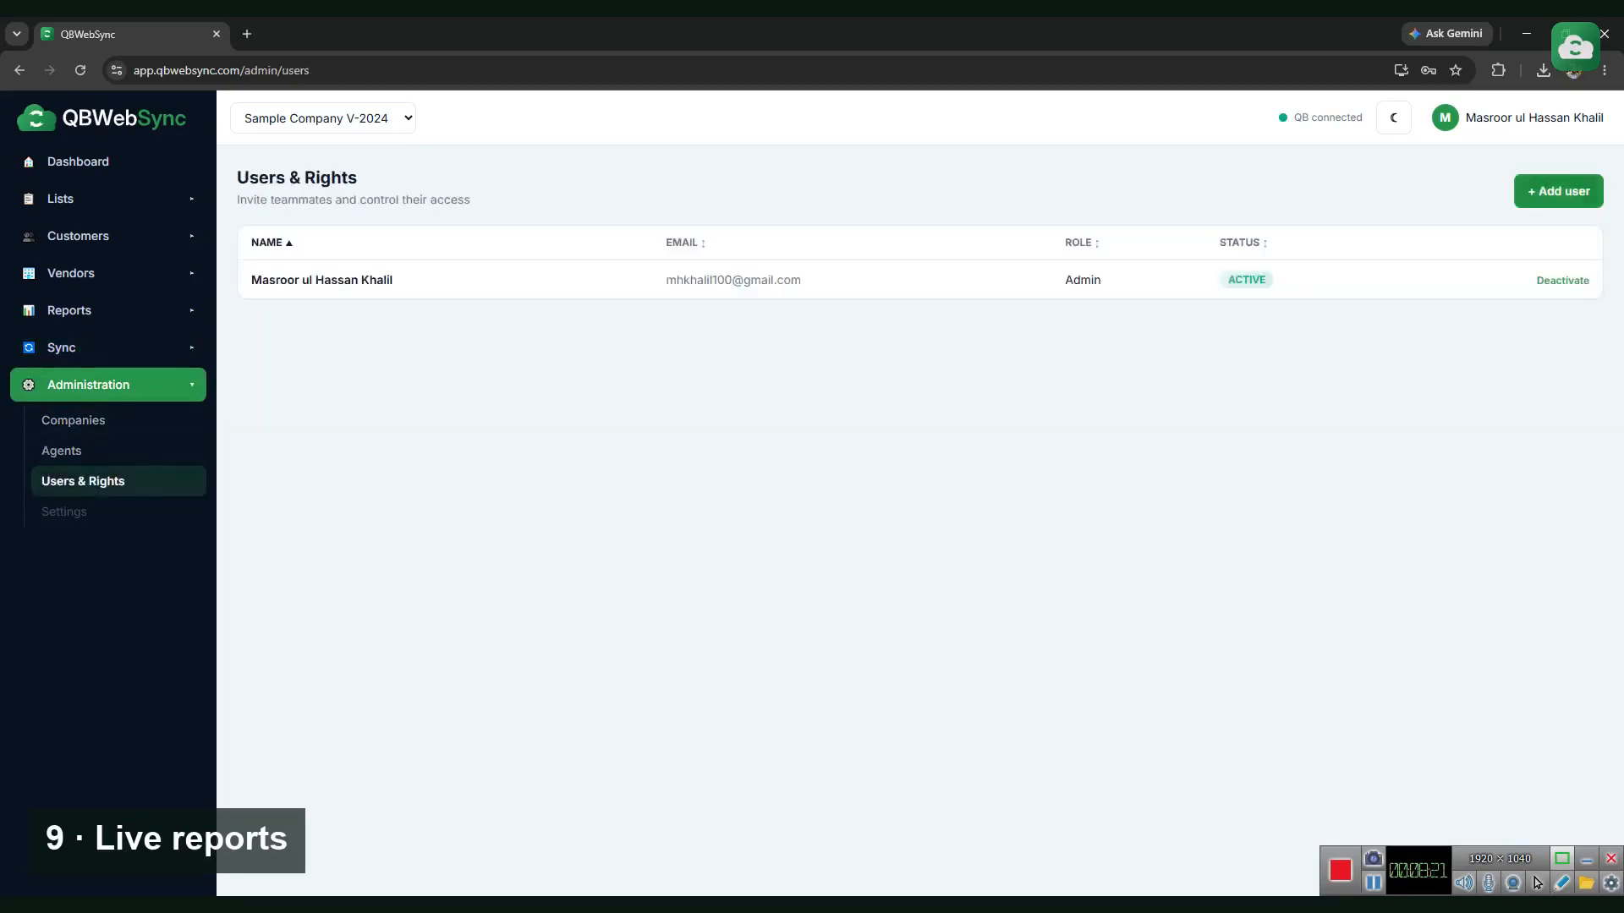
pyautogui.click(1559, 191)
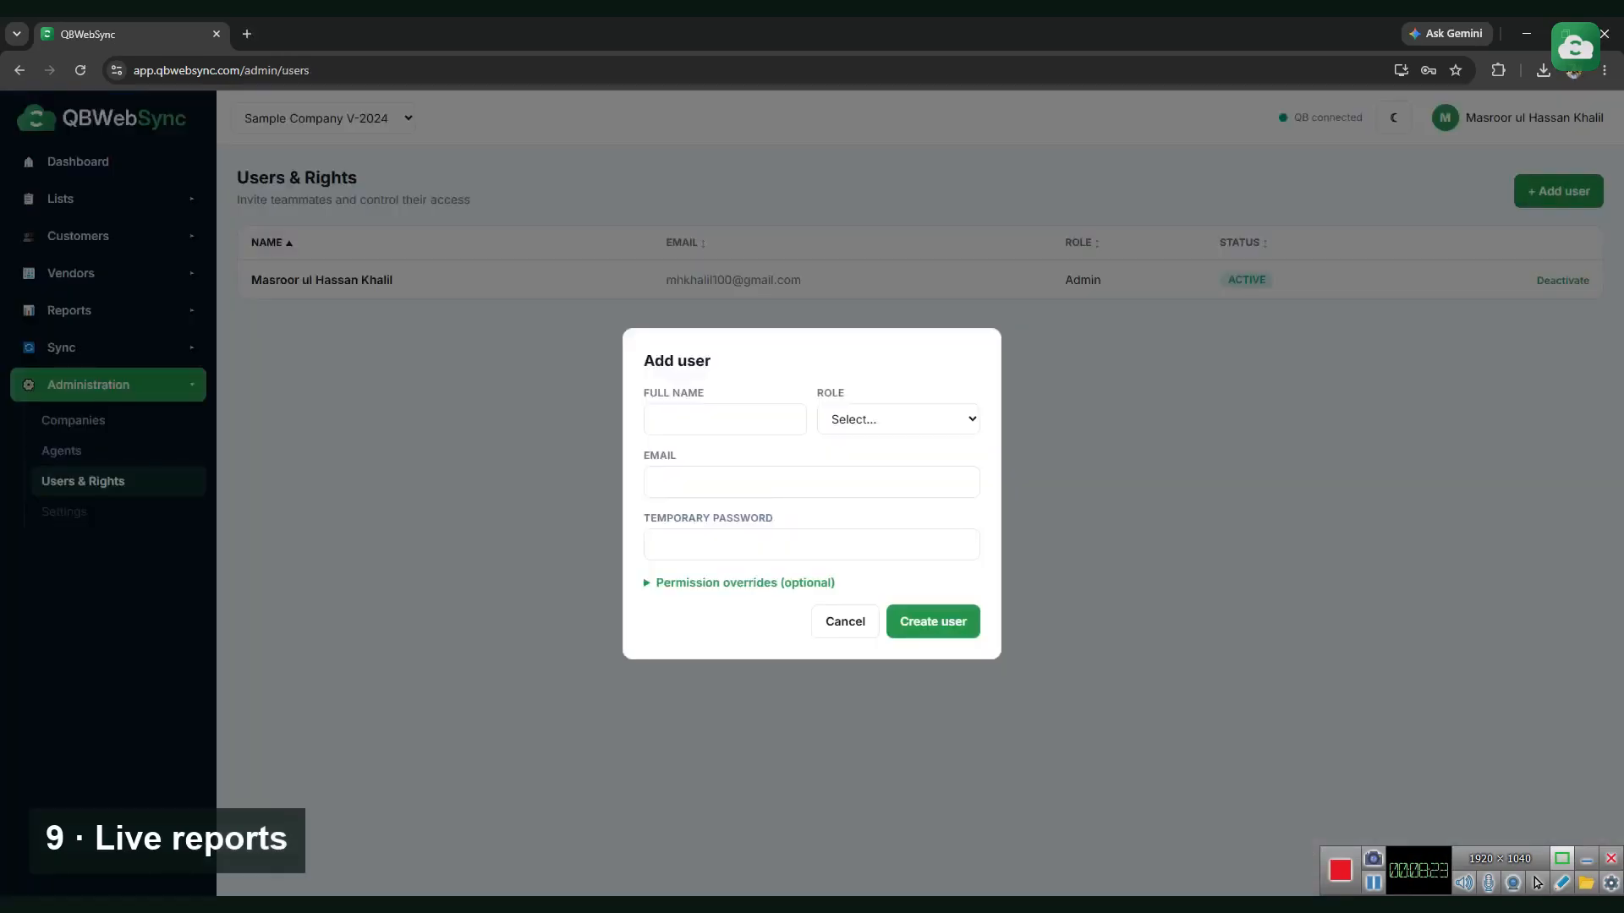
pyautogui.press('Escape')
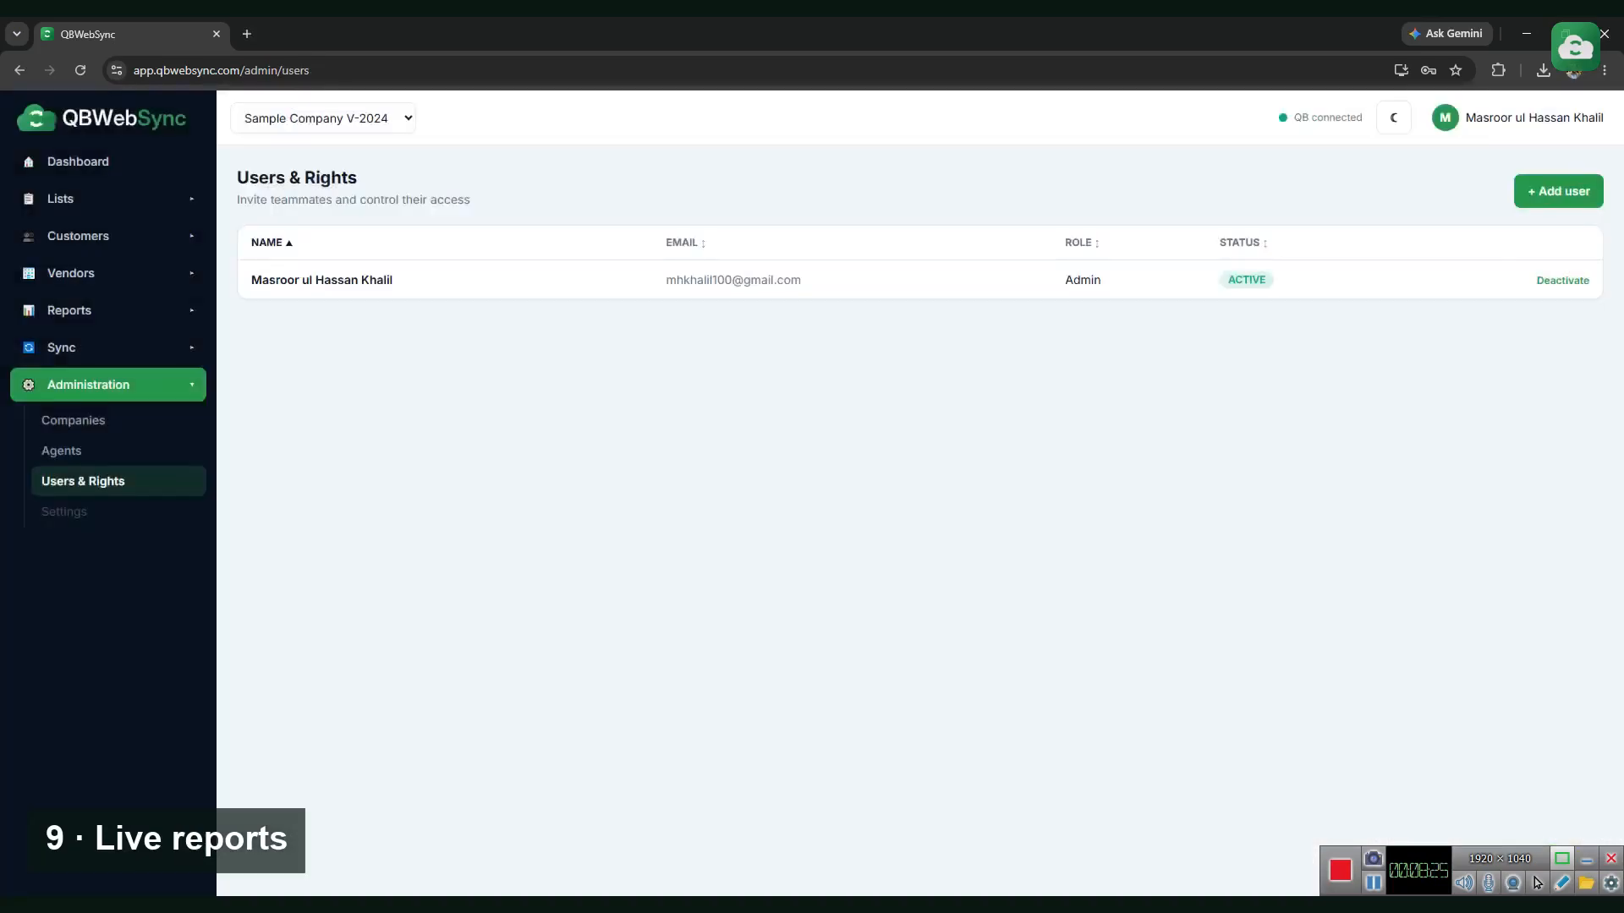